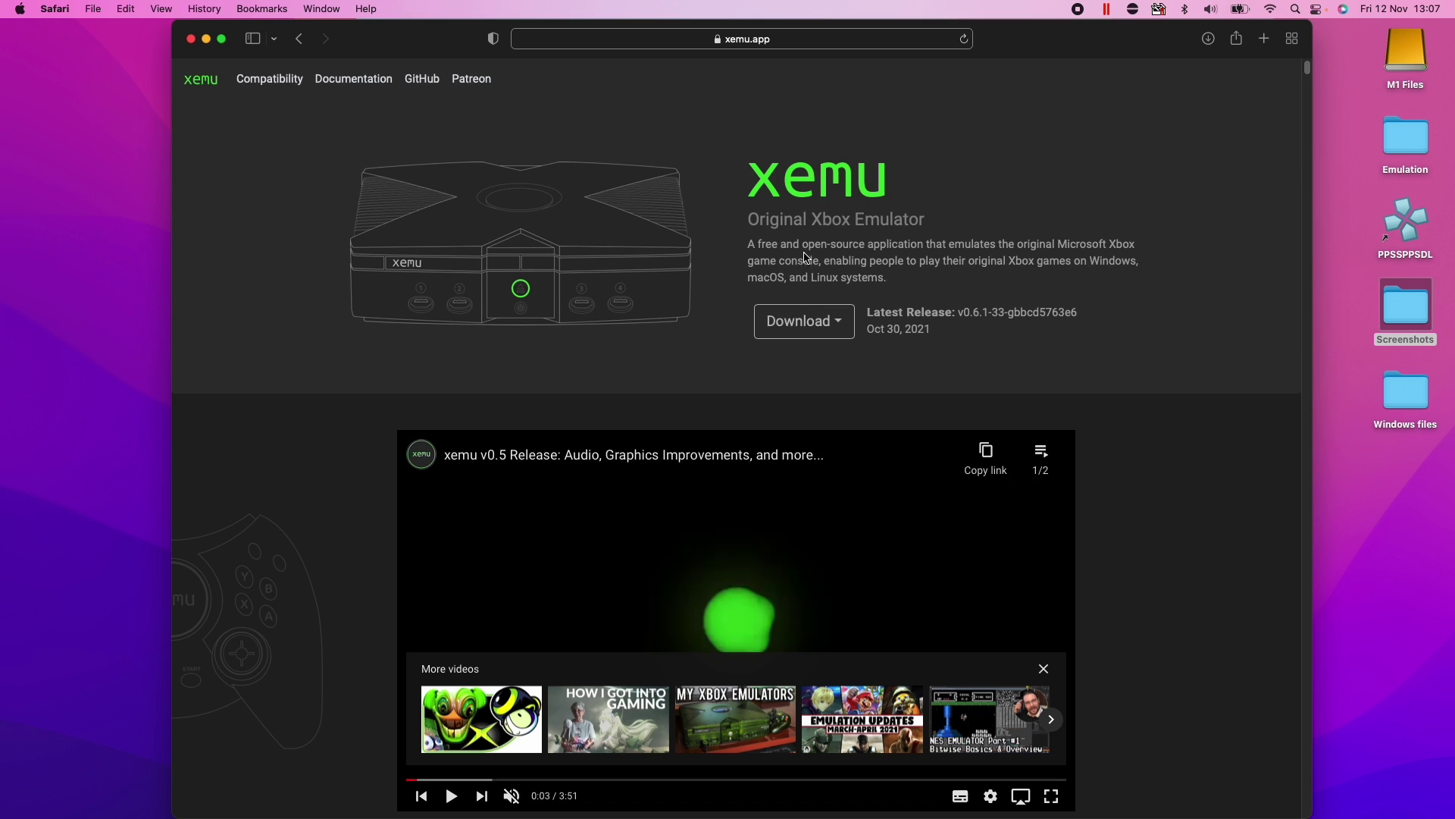
Step: Download the macOS (Universal 2) build of xemu, allow downloads from xemu.app and check the download's progress
{"action": "mouse_move", "coordinate": [174, 21]}
{"action": "left_mouse_down"}
{"action": "mouse_move", "coordinate": [187, 29]}
{"action": "mouse_move", "coordinate": [168, 21]}
{"action": "left_mouse_up"}
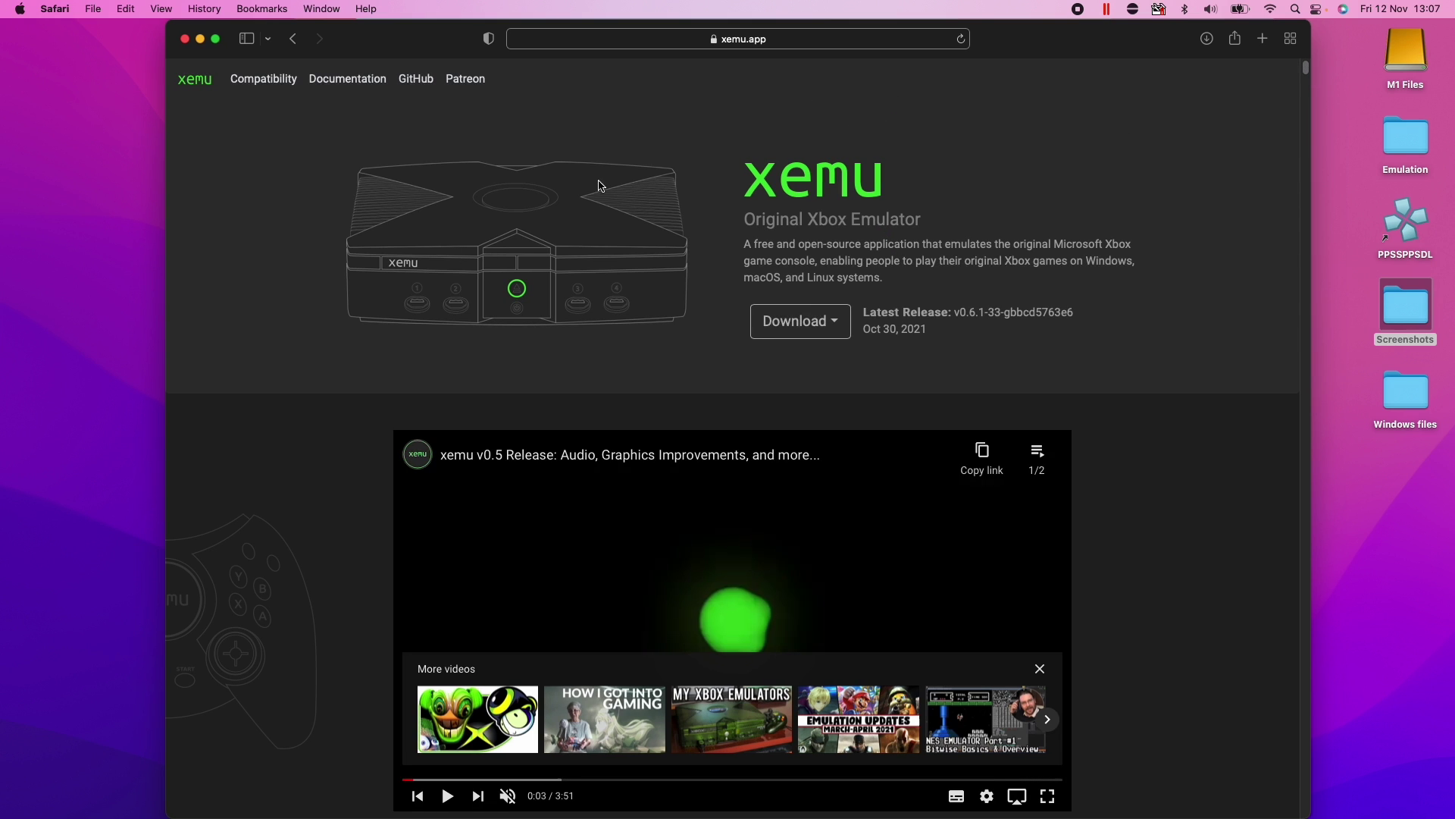
{"action": "left_click", "coordinate": [756, 47]}
{"action": "key", "text": "Escape"}
{"action": "left_click", "coordinate": [819, 319]}
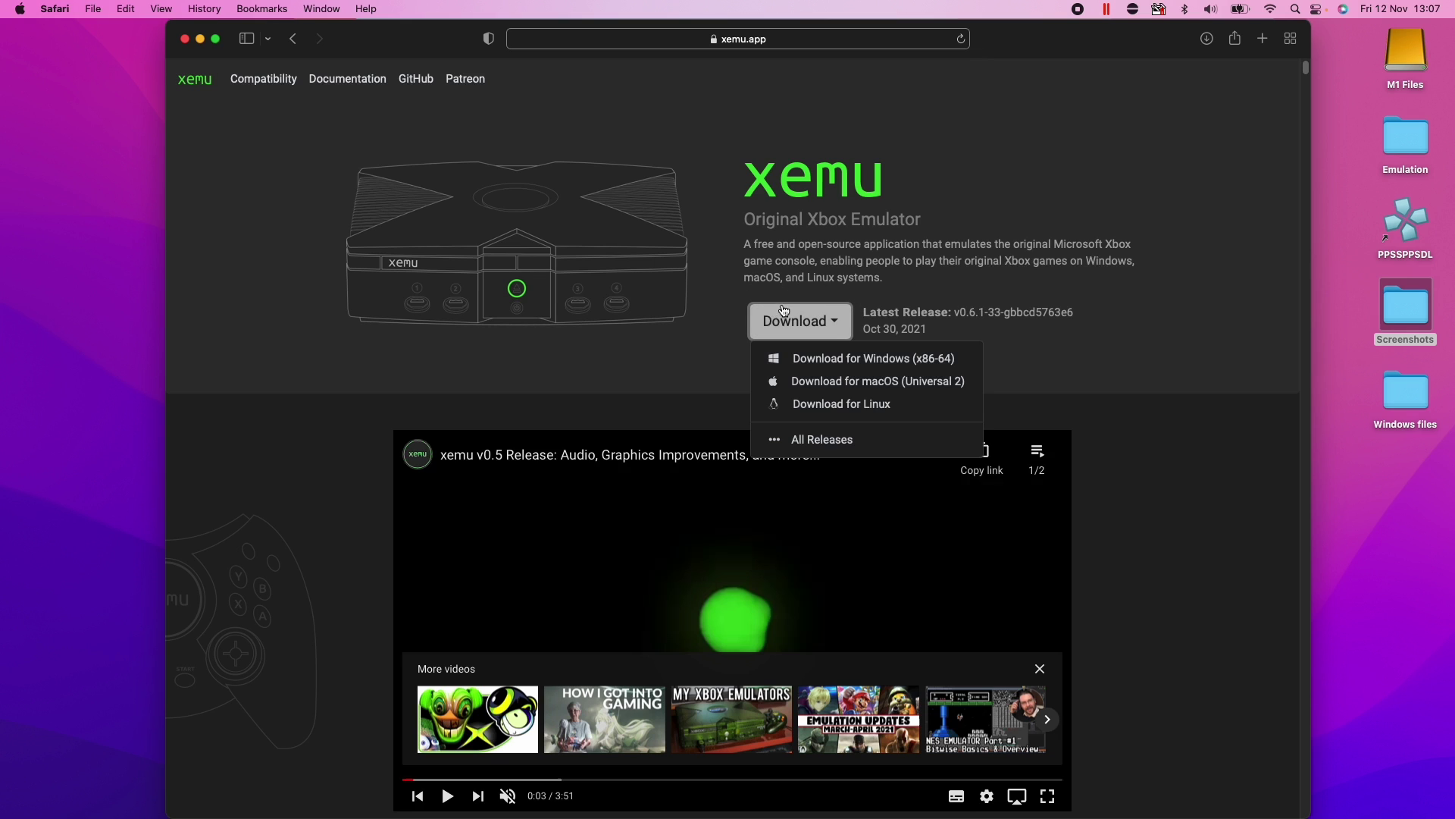
{"action": "left_click", "coordinate": [926, 388]}
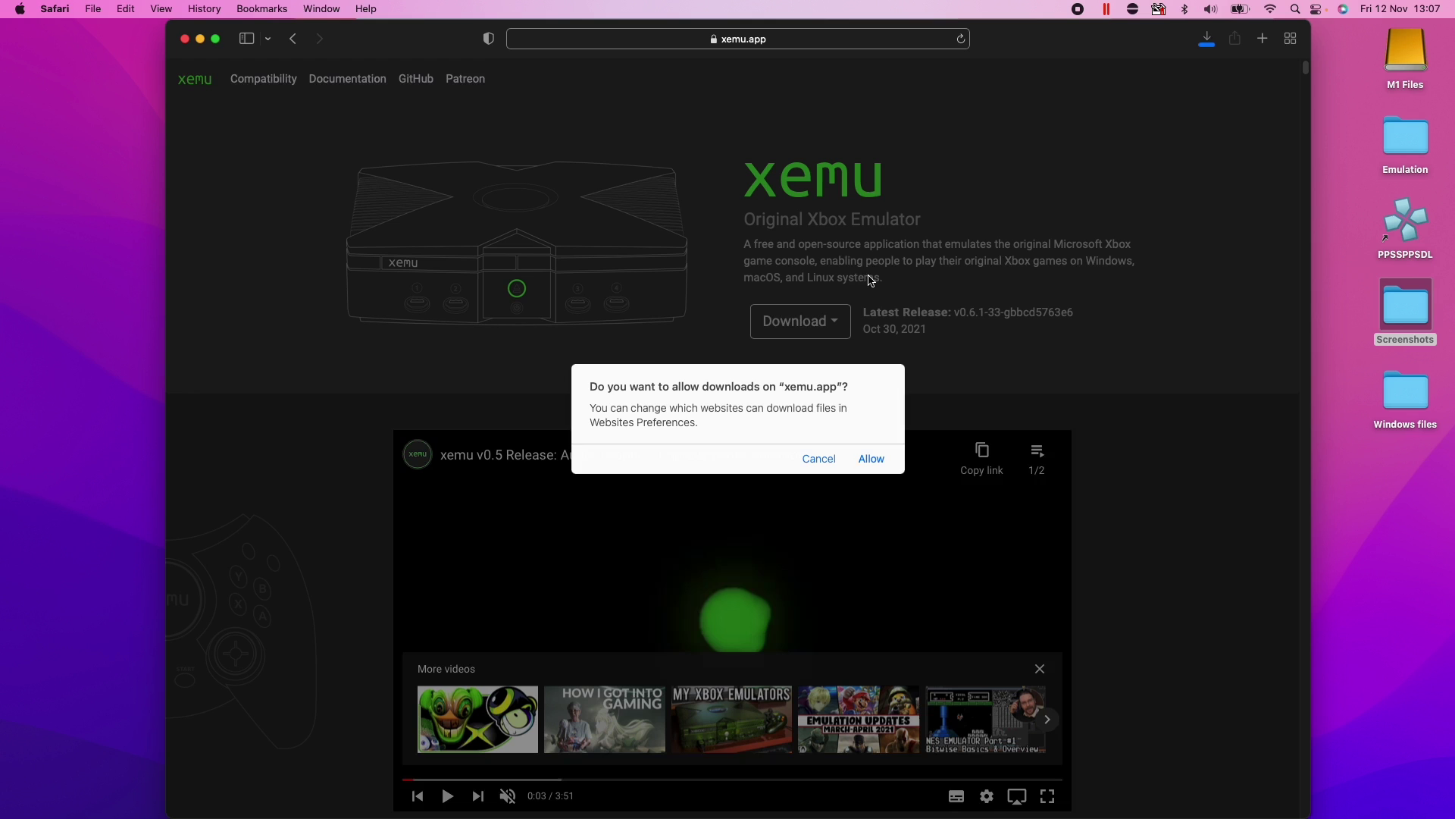
{"action": "left_click", "coordinate": [870, 459]}
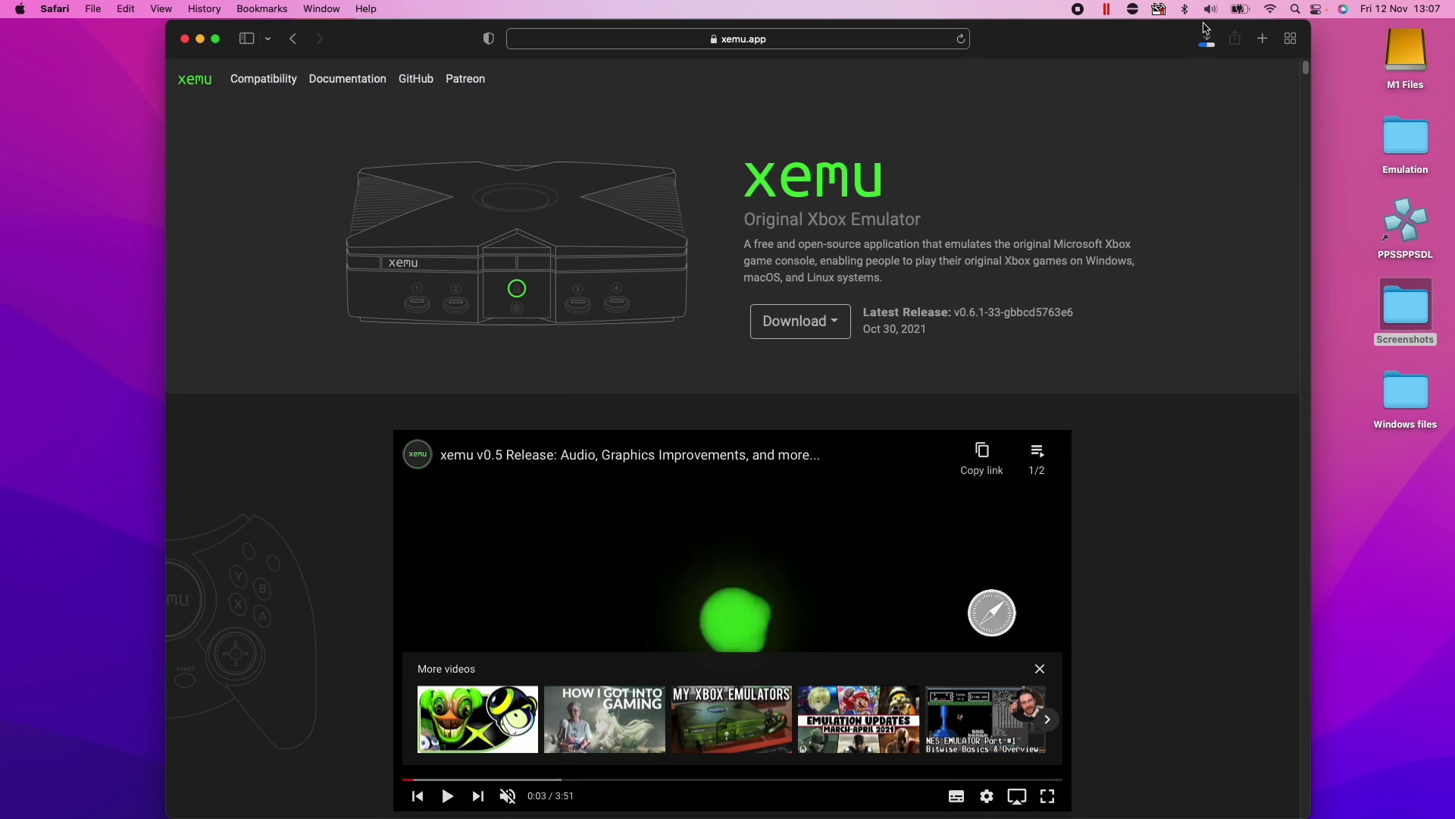
{"action": "left_click", "coordinate": [1208, 39]}
{"action": "left_click", "coordinate": [1211, 39]}
Step: Switch to Finder and open the xemu-macos-universal-release folder in Downloads
{"action": "mouse_move", "coordinate": [334, 816]}
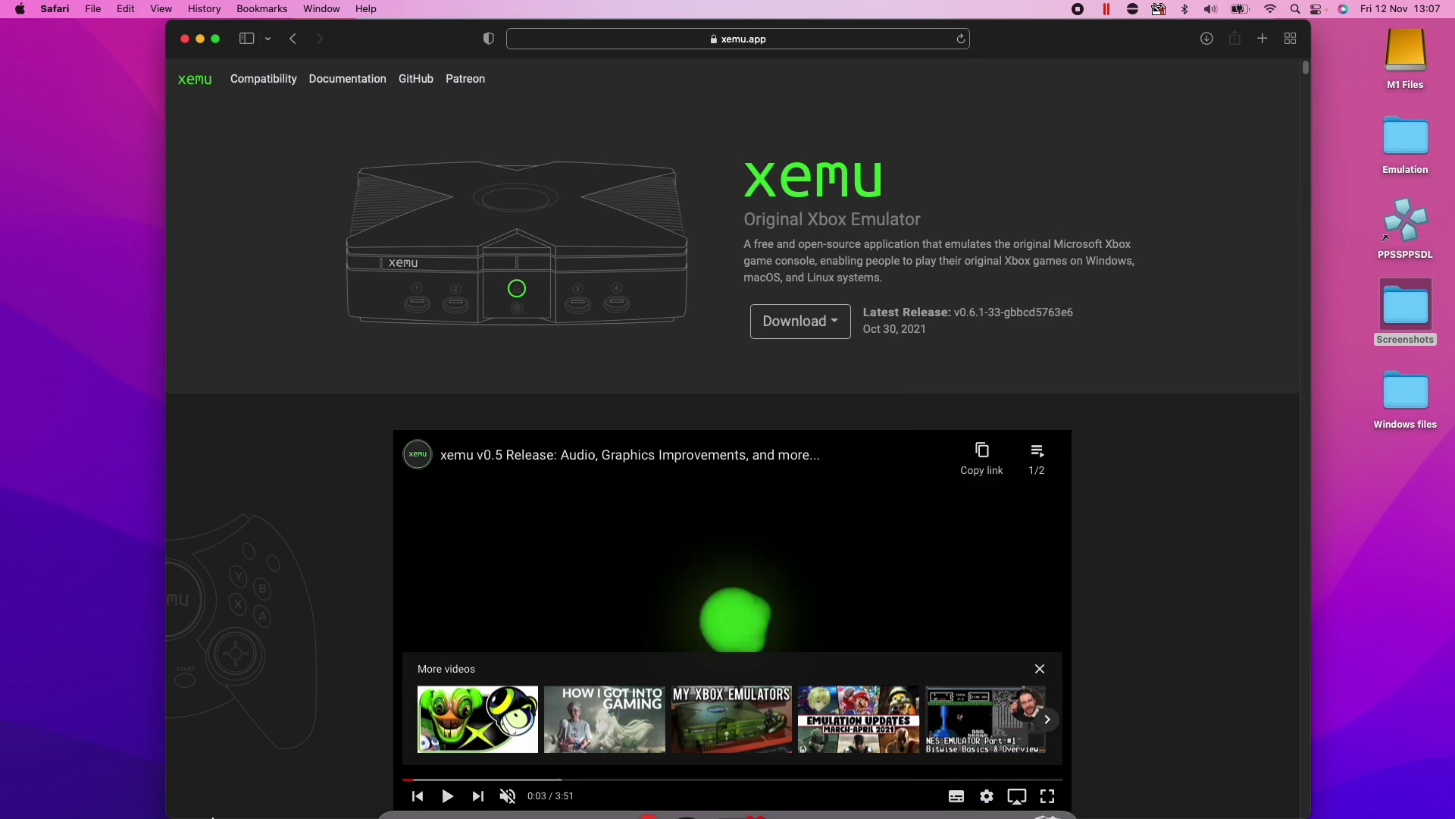
{"action": "left_click", "coordinate": [398, 788]}
{"action": "left_click", "coordinate": [546, 477]}
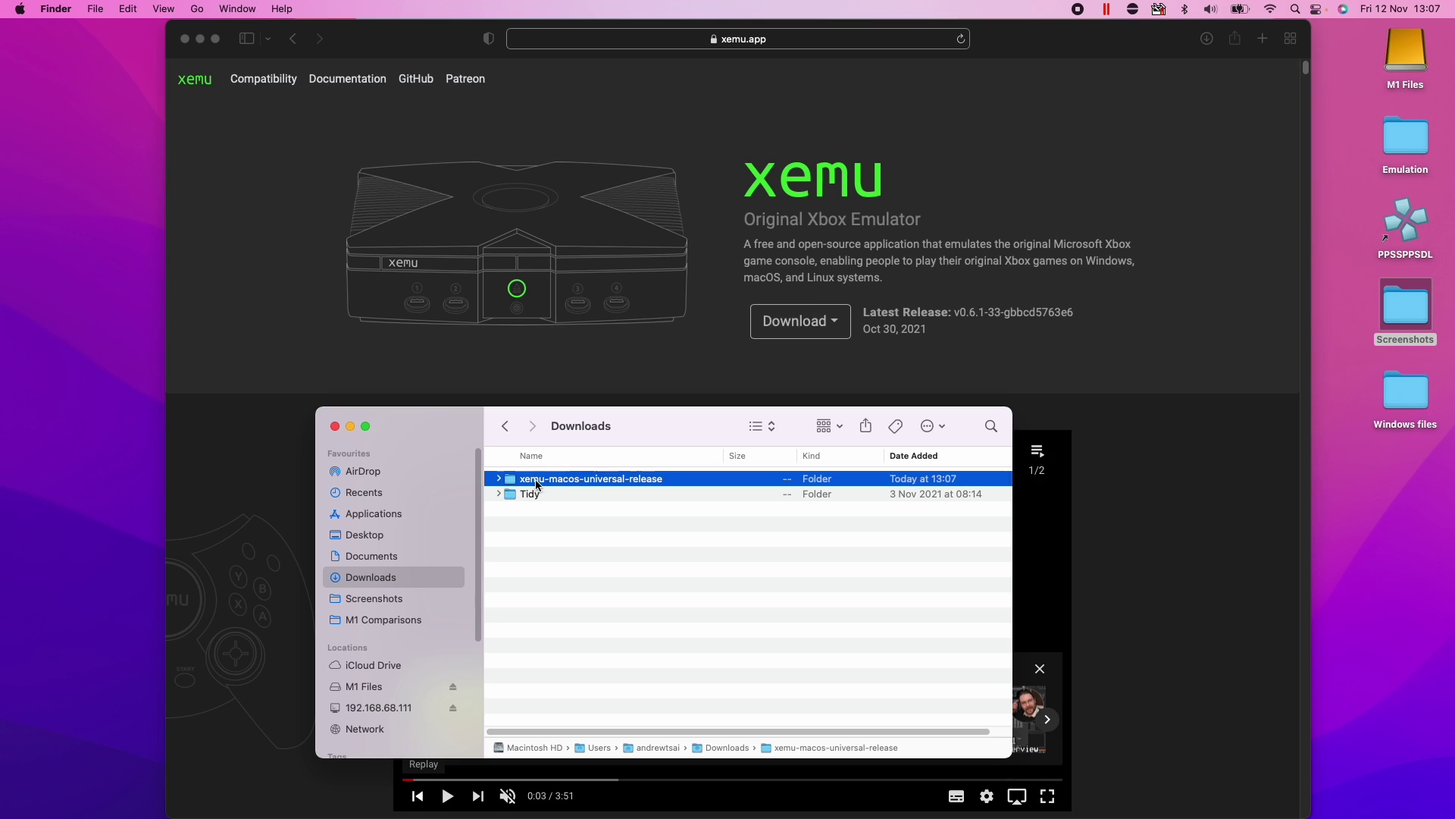
{"action": "double_click", "coordinate": [543, 483]}
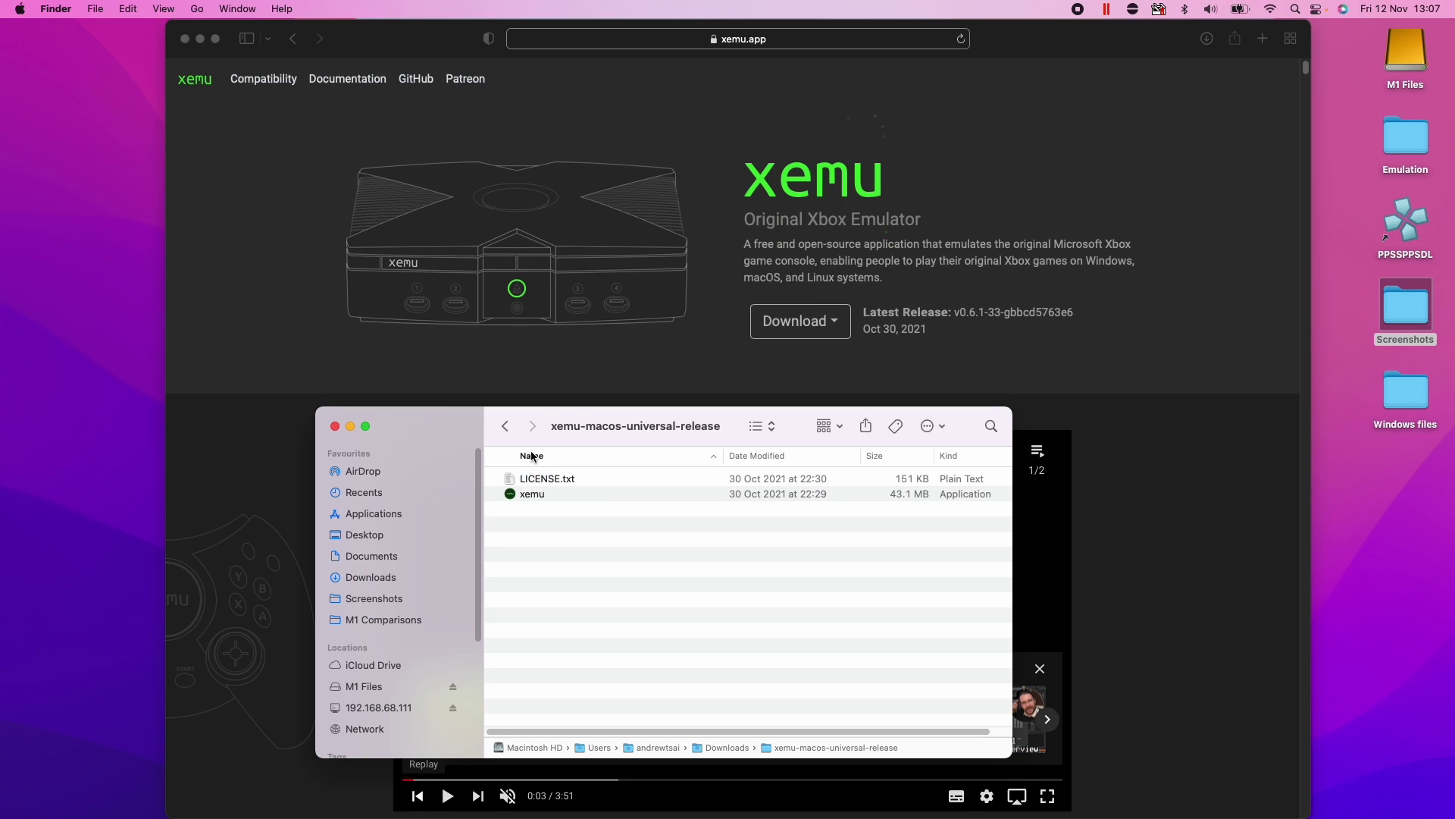
Step: Check the xemu application's file information for its application kind and close the info window
{"action": "left_click", "coordinate": [563, 503]}
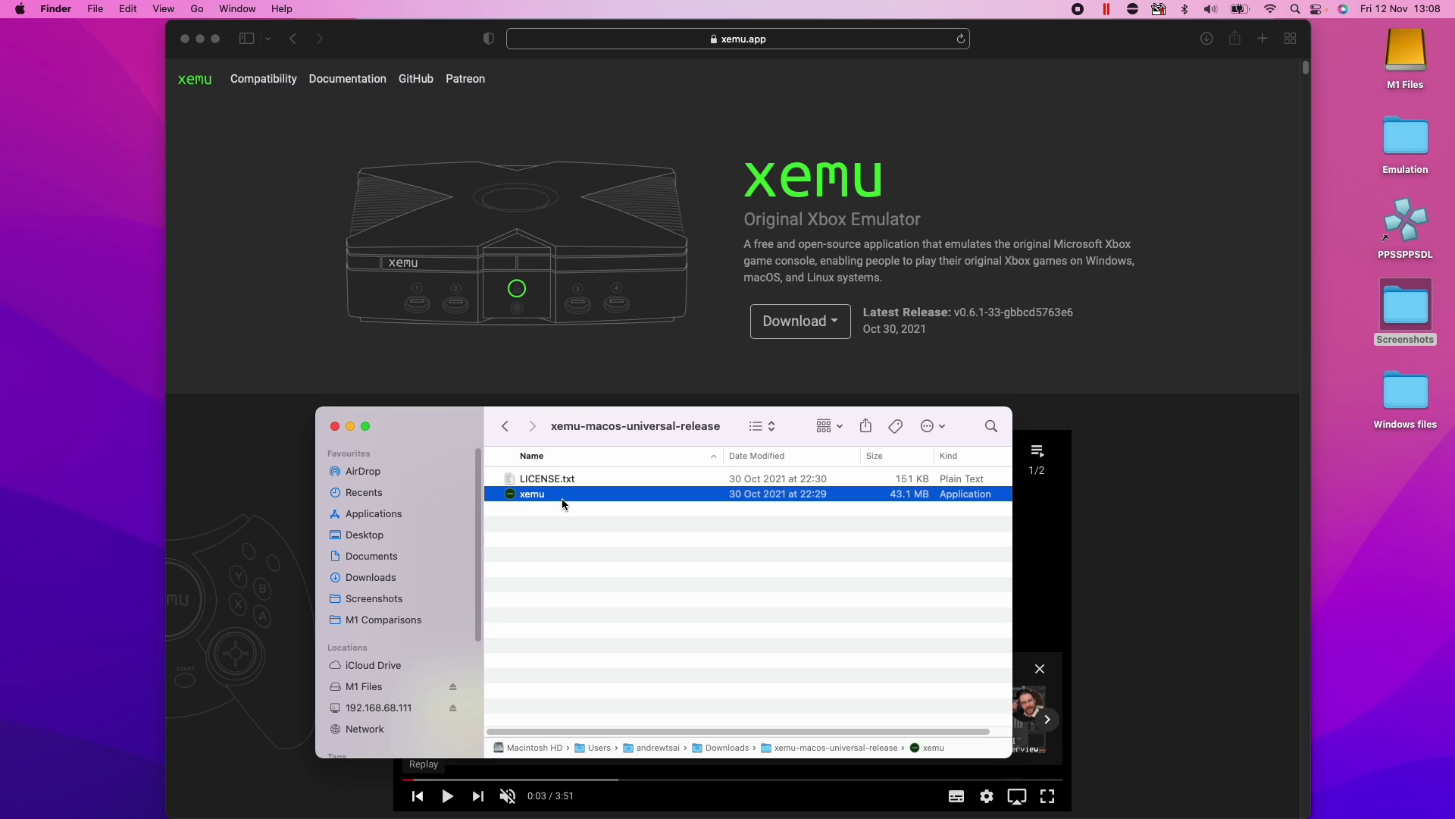
{"action": "right_click", "coordinate": [522, 496]}
{"action": "left_click", "coordinate": [584, 548]}
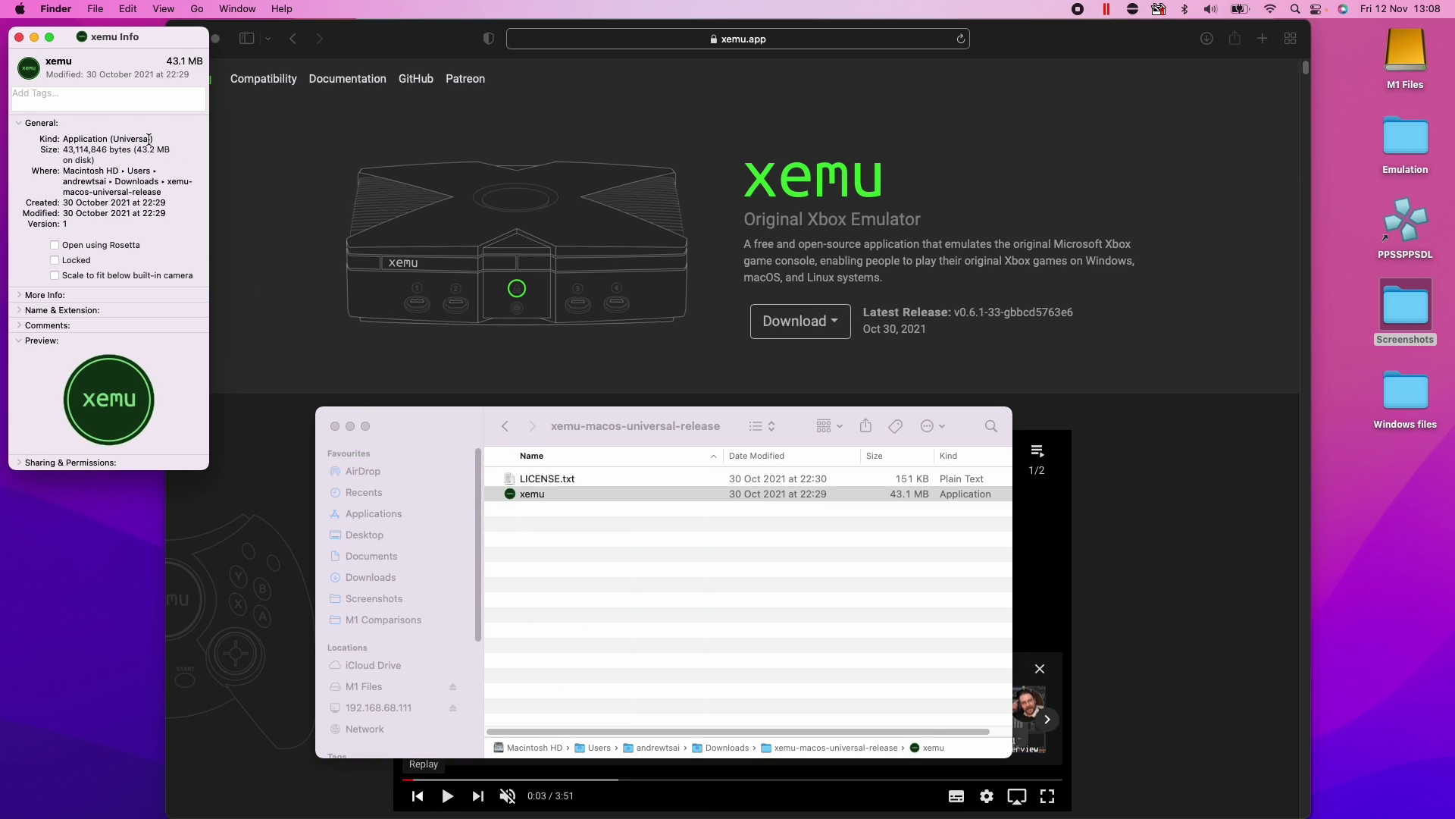
{"action": "left_click", "coordinate": [19, 37]}
Step: Move the xemu application into the Applications folder and open that folder to locate it
{"action": "left_click_drag", "start_coordinate": [488, 521], "coordinate": [415, 517]}
{"action": "left_click", "coordinate": [415, 518]}
{"action": "scroll", "coordinate": [754, 600], "scroll_direction": "down", "scroll_amount": 3}
{"action": "scroll", "coordinate": [755, 600], "scroll_direction": "down", "scroll_amount": 5}
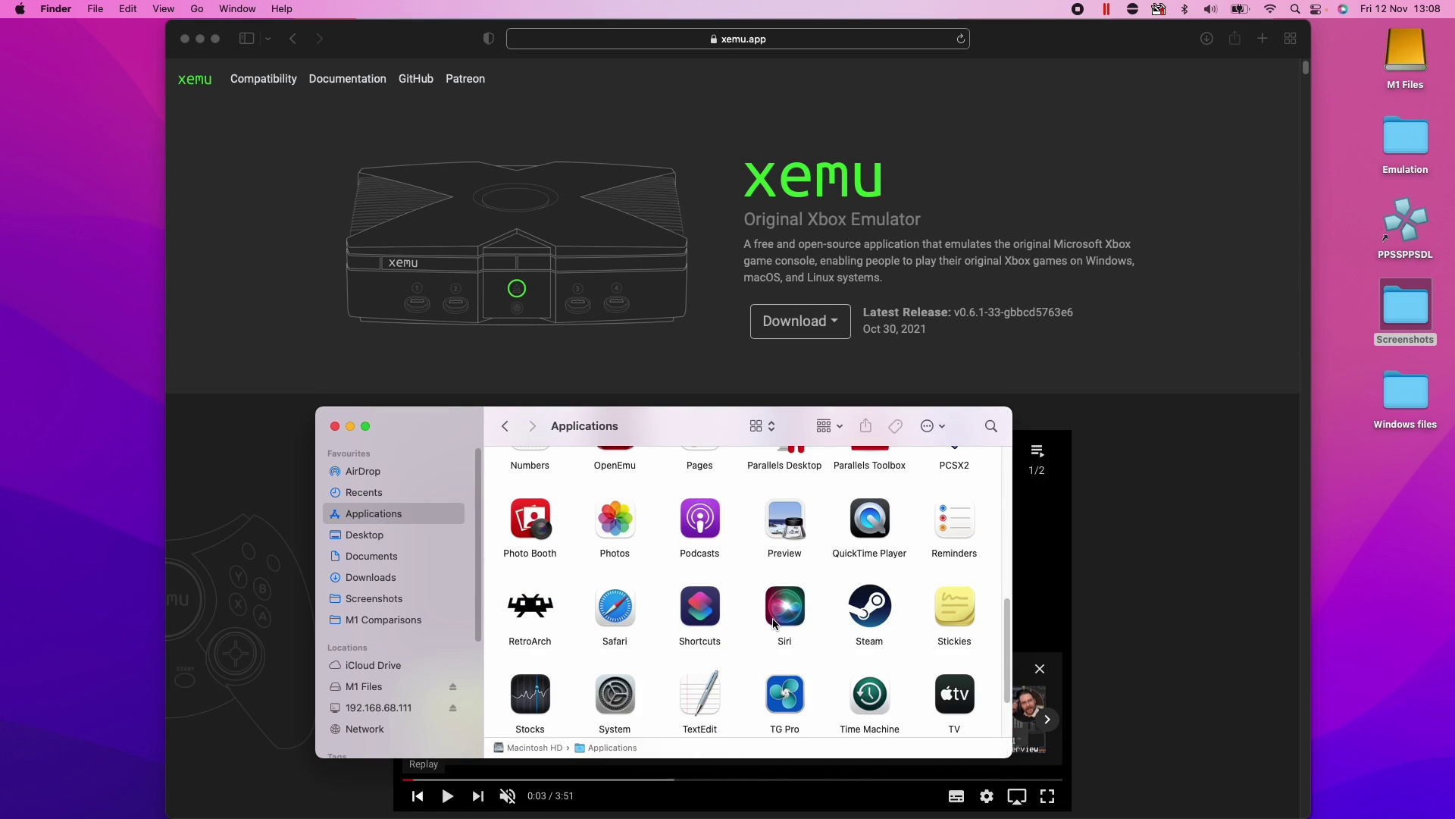
Step: Try to open xemu from the Applications folder and cancel the unverified-developer warning
{"action": "left_click", "coordinate": [706, 693]}
{"action": "right_click", "coordinate": [706, 693]}
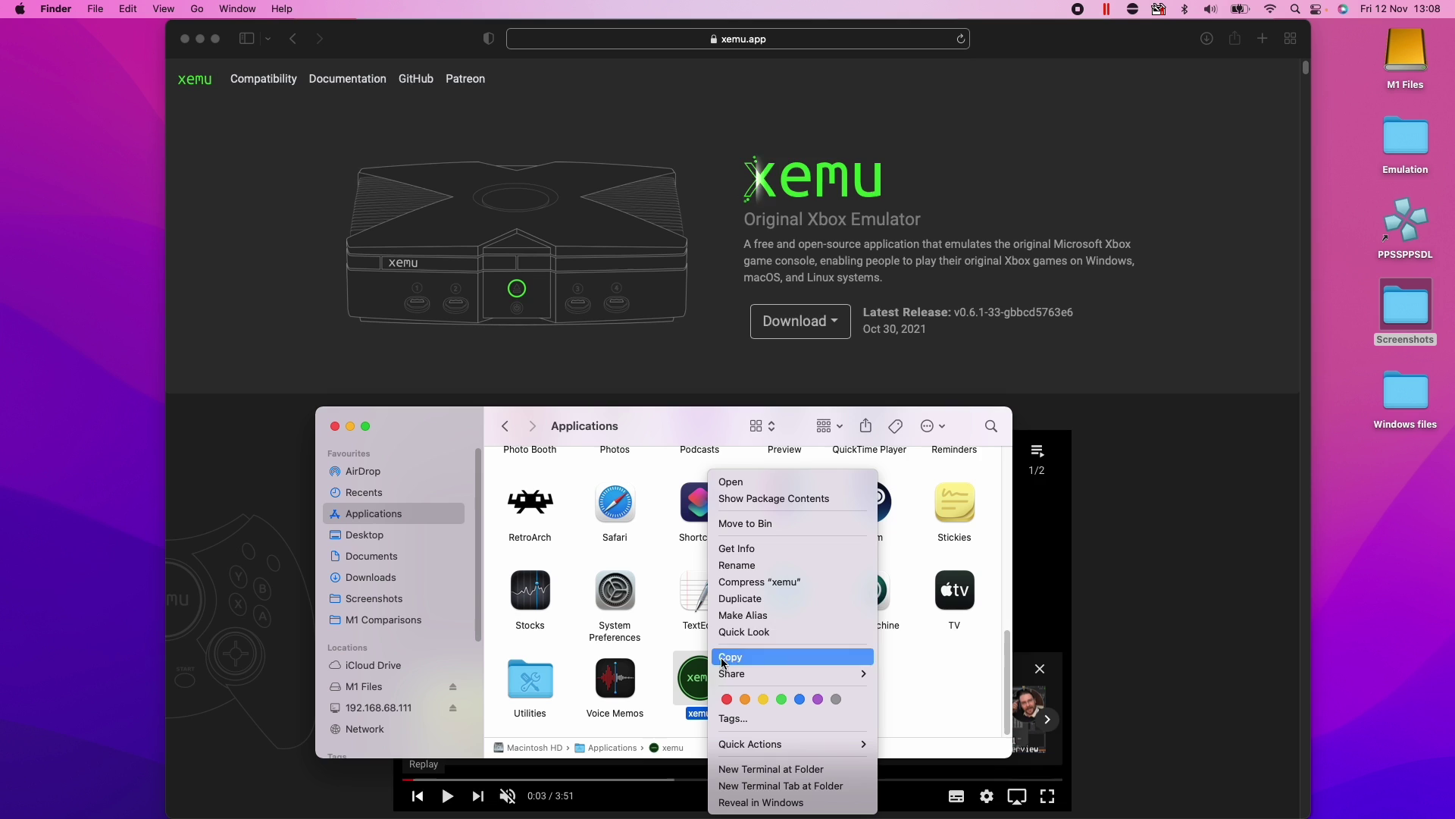
{"action": "left_click", "coordinate": [770, 487]}
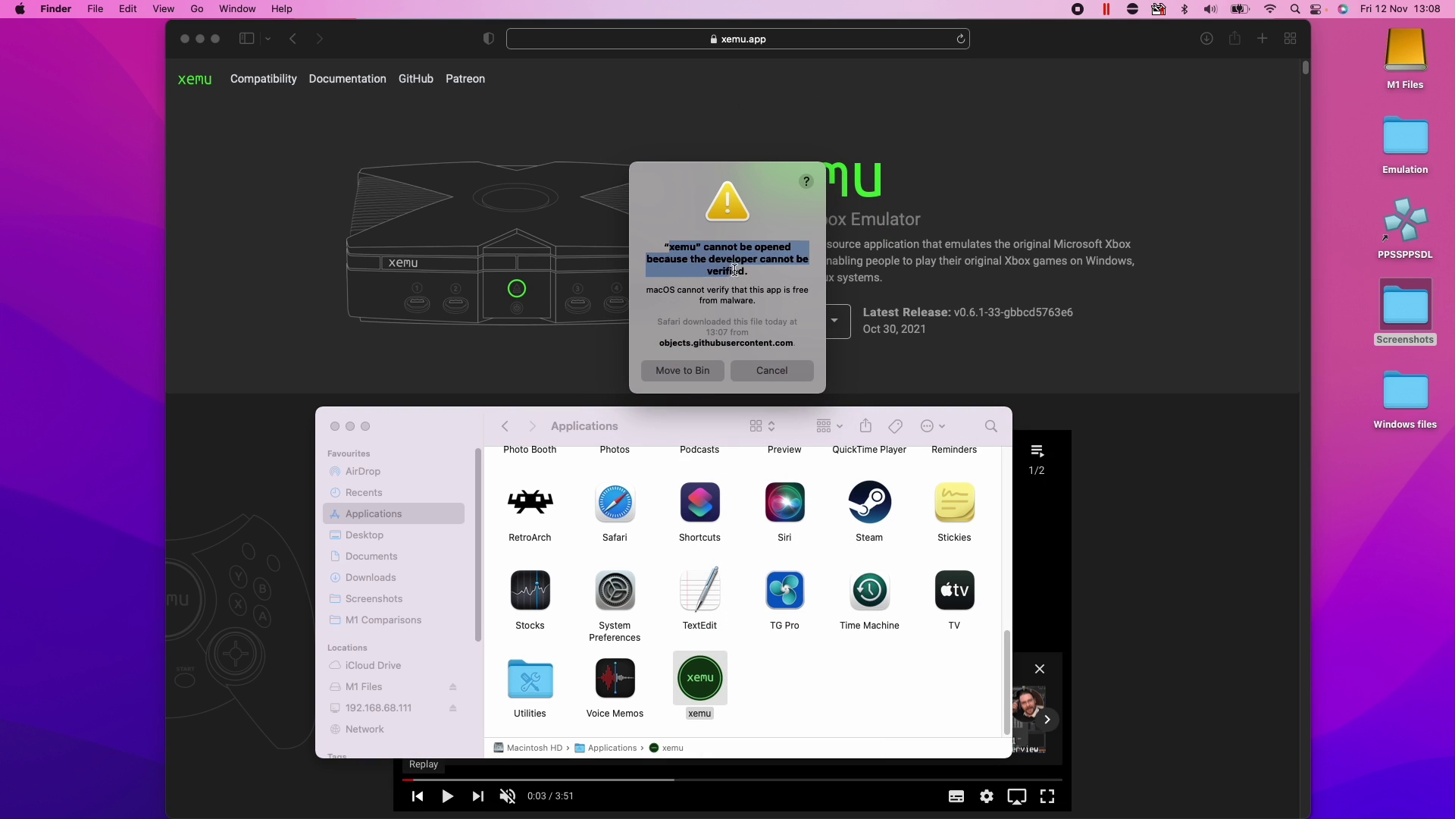
{"action": "left_click", "coordinate": [772, 370]}
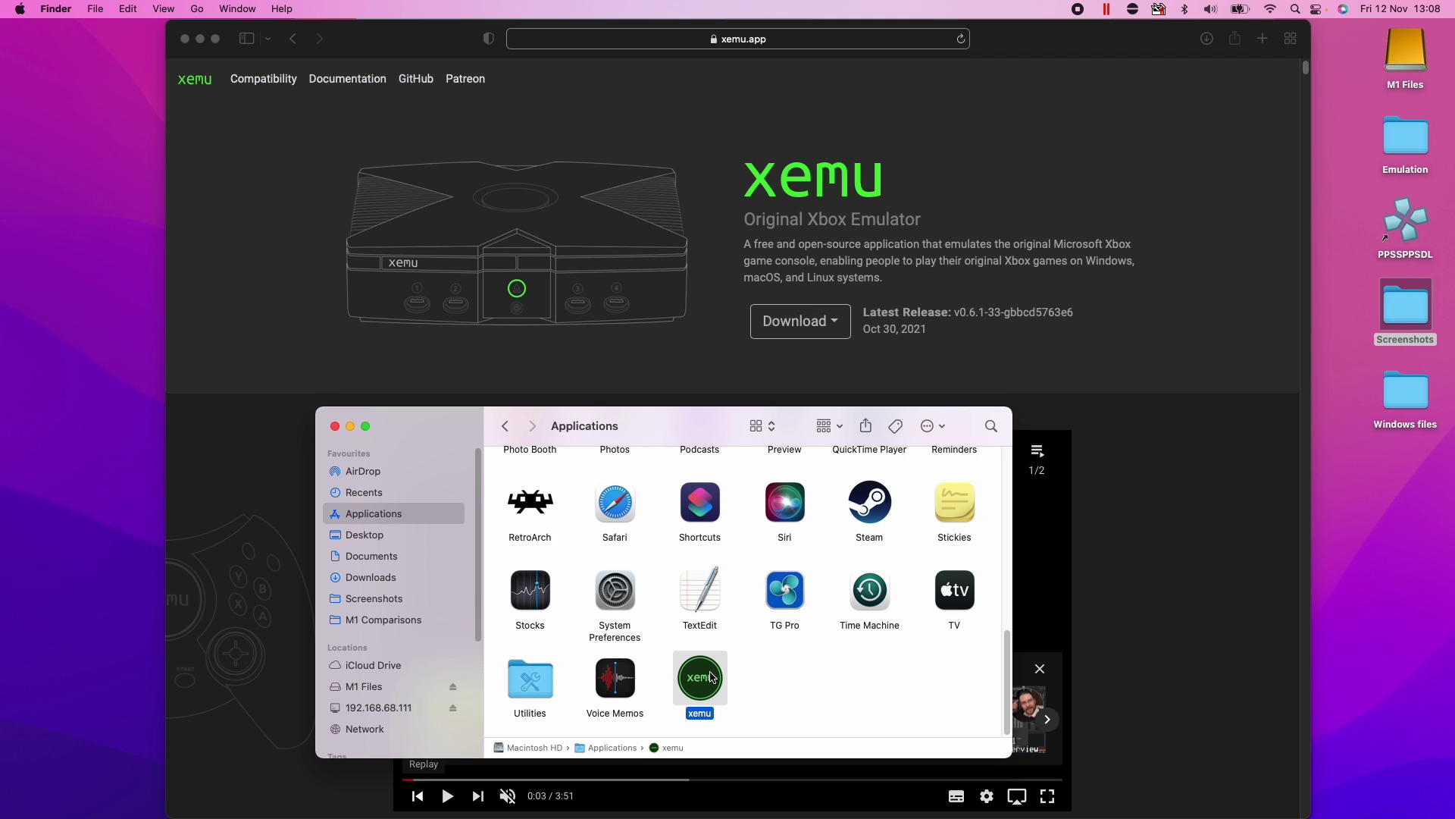
Step: Request opening xemu again and allow its launch anyway through the Security & Privacy settings in System Preferences
{"action": "right_click", "coordinate": [712, 677]}
{"action": "left_click", "coordinate": [762, 477]}
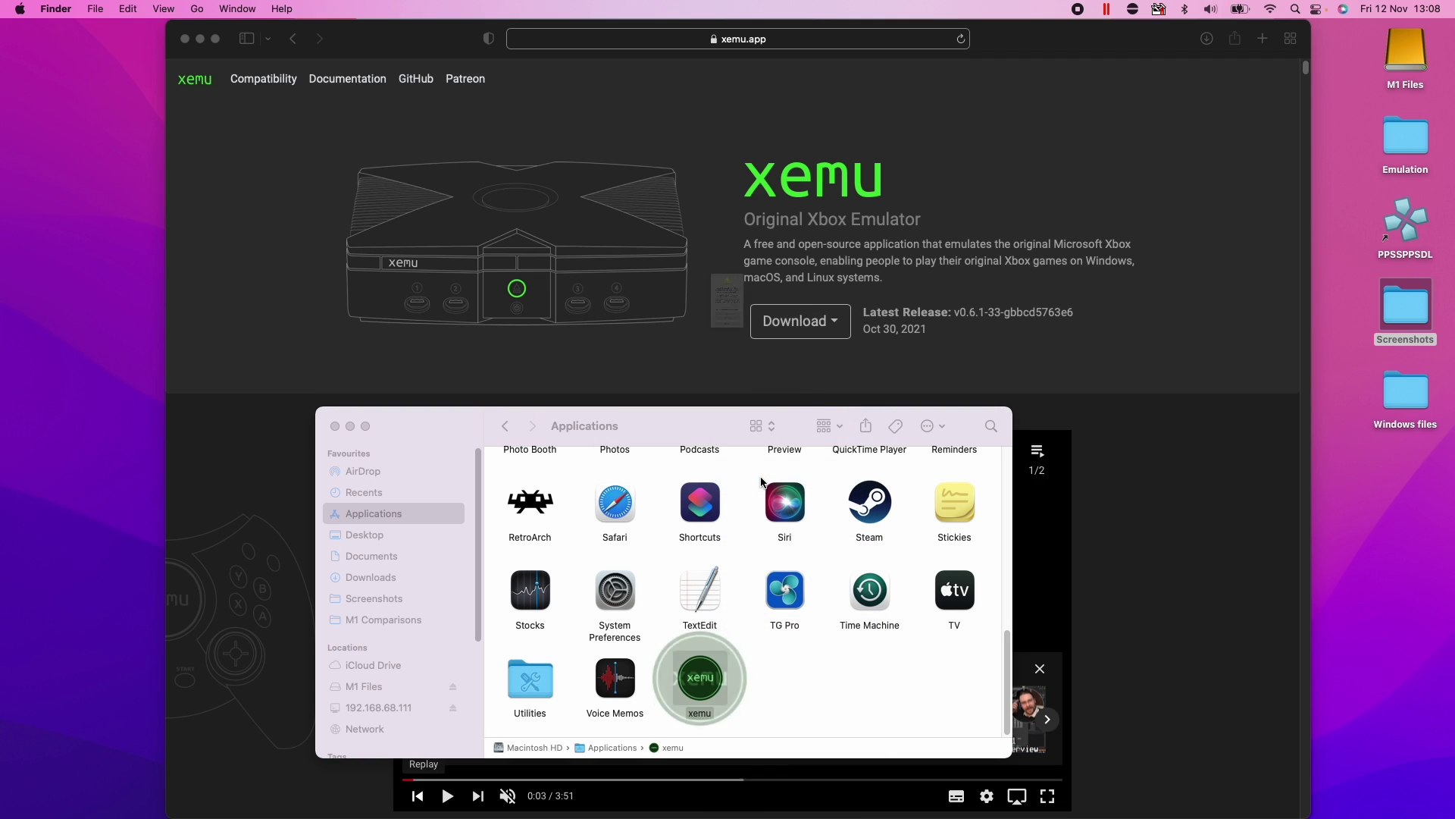
{"action": "left_click", "coordinate": [19, 9]}
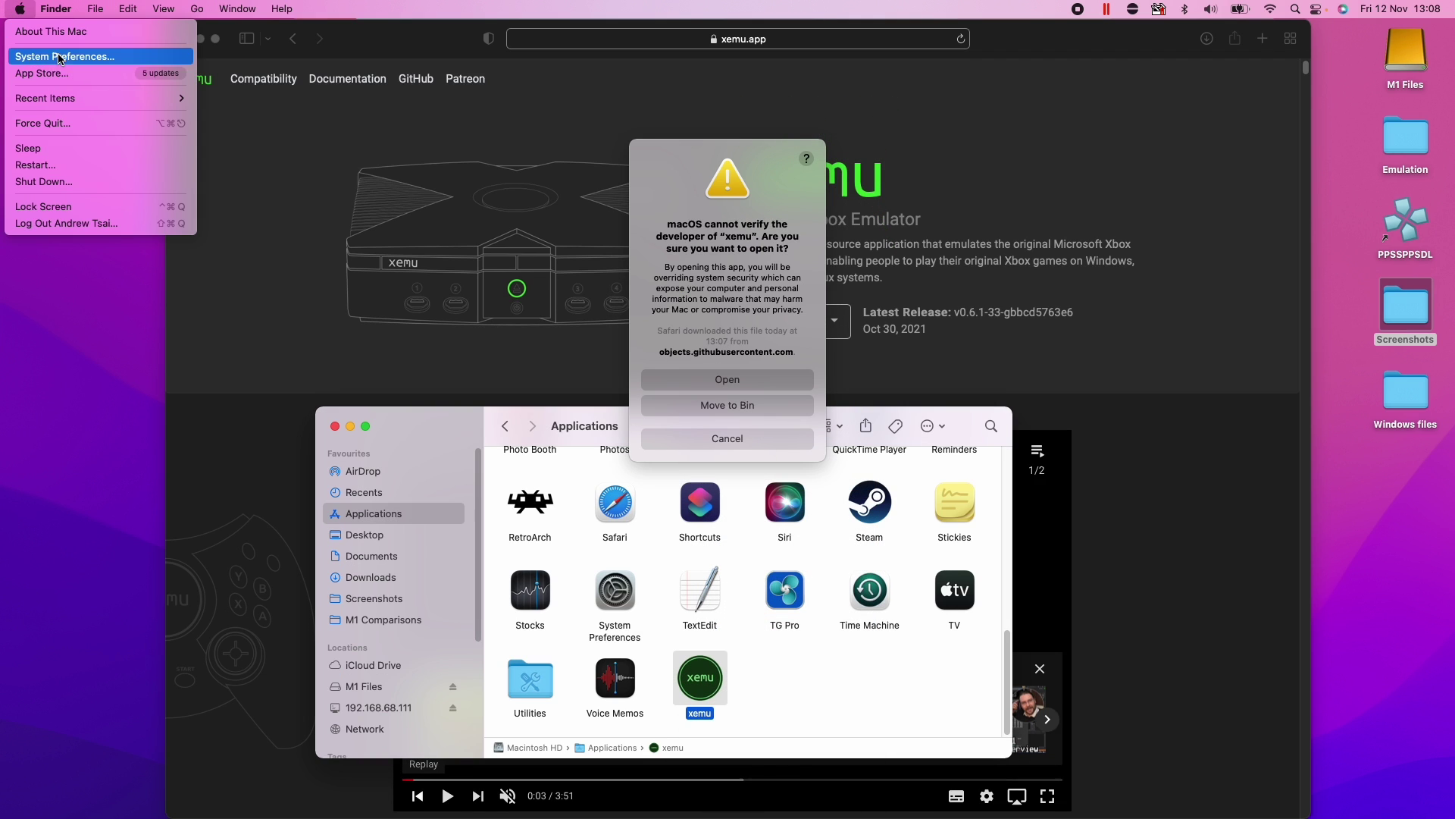
{"action": "left_click", "coordinate": [61, 57]}
{"action": "left_click", "coordinate": [551, 360]}
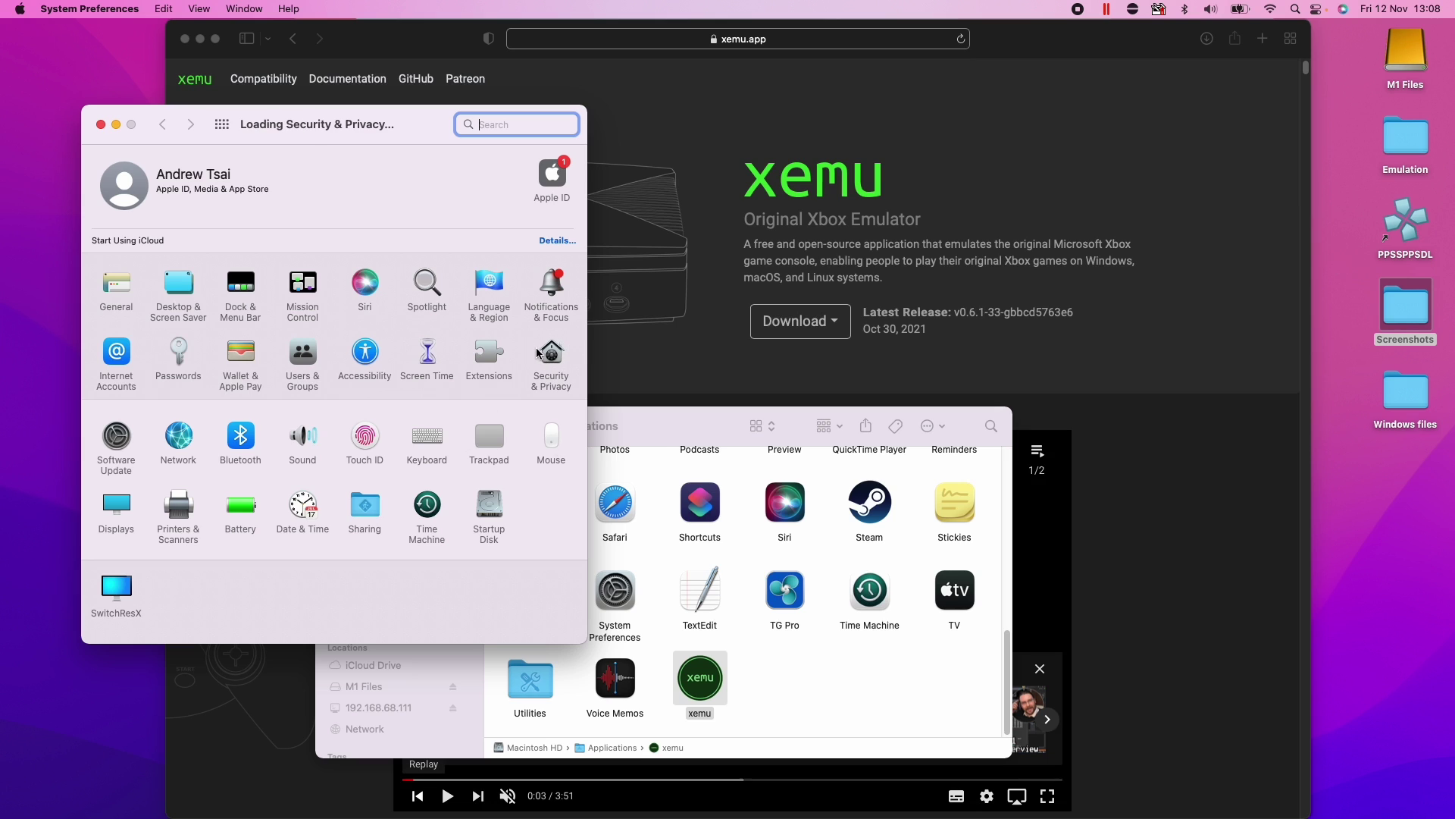
{"action": "left_click", "coordinate": [256, 170]}
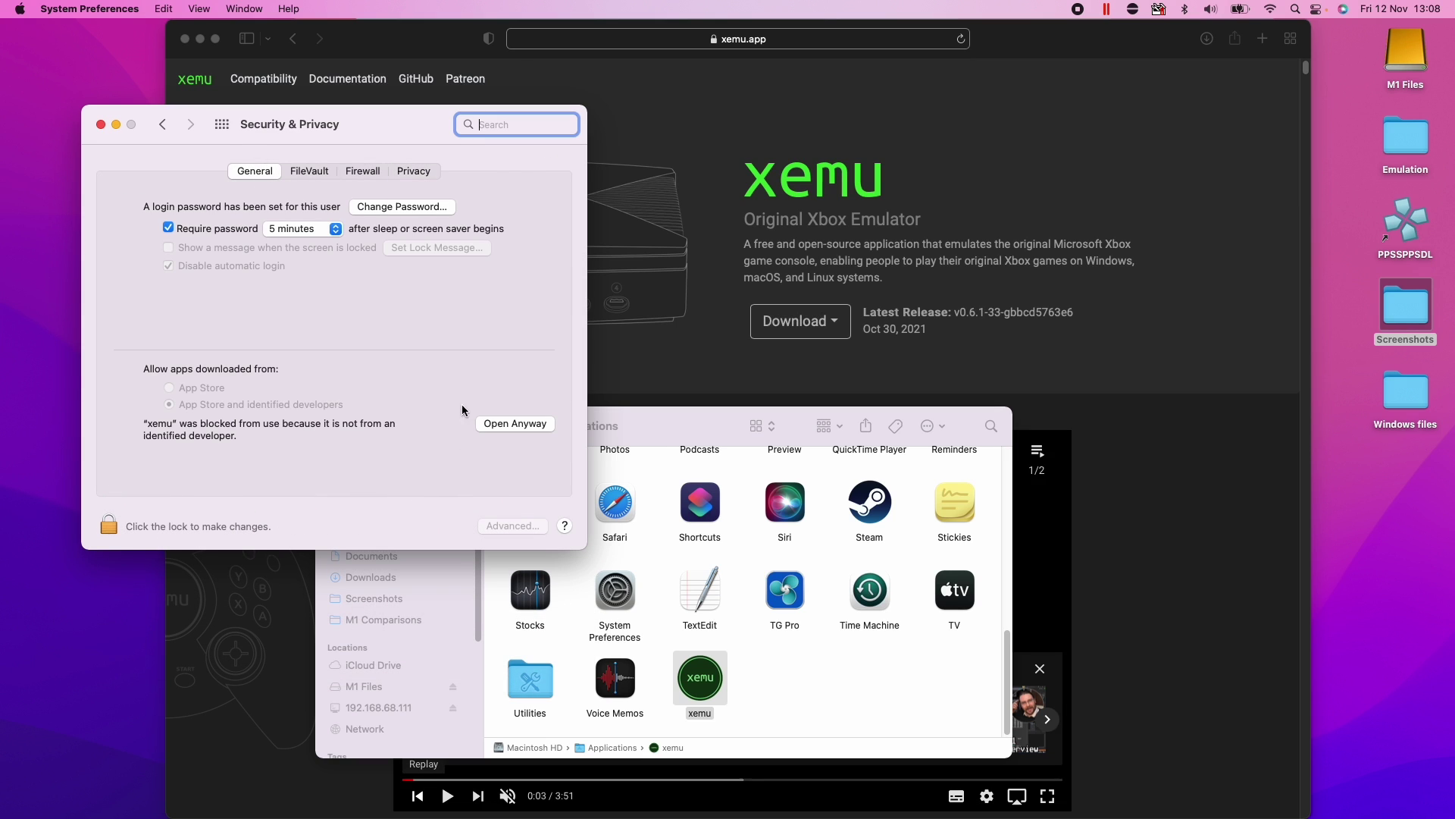
{"action": "left_click", "coordinate": [522, 423]}
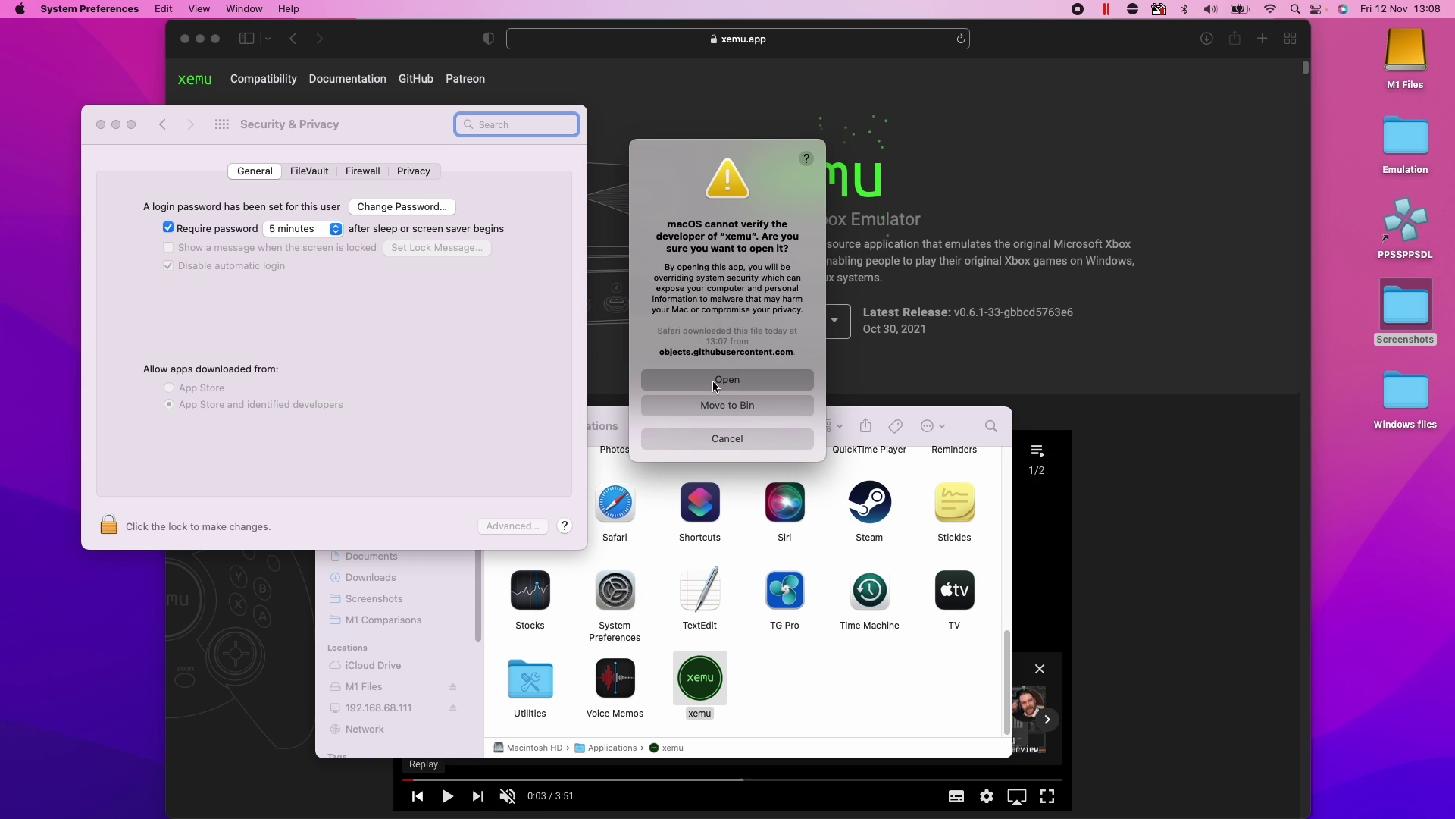
{"action": "left_click", "coordinate": [712, 380]}
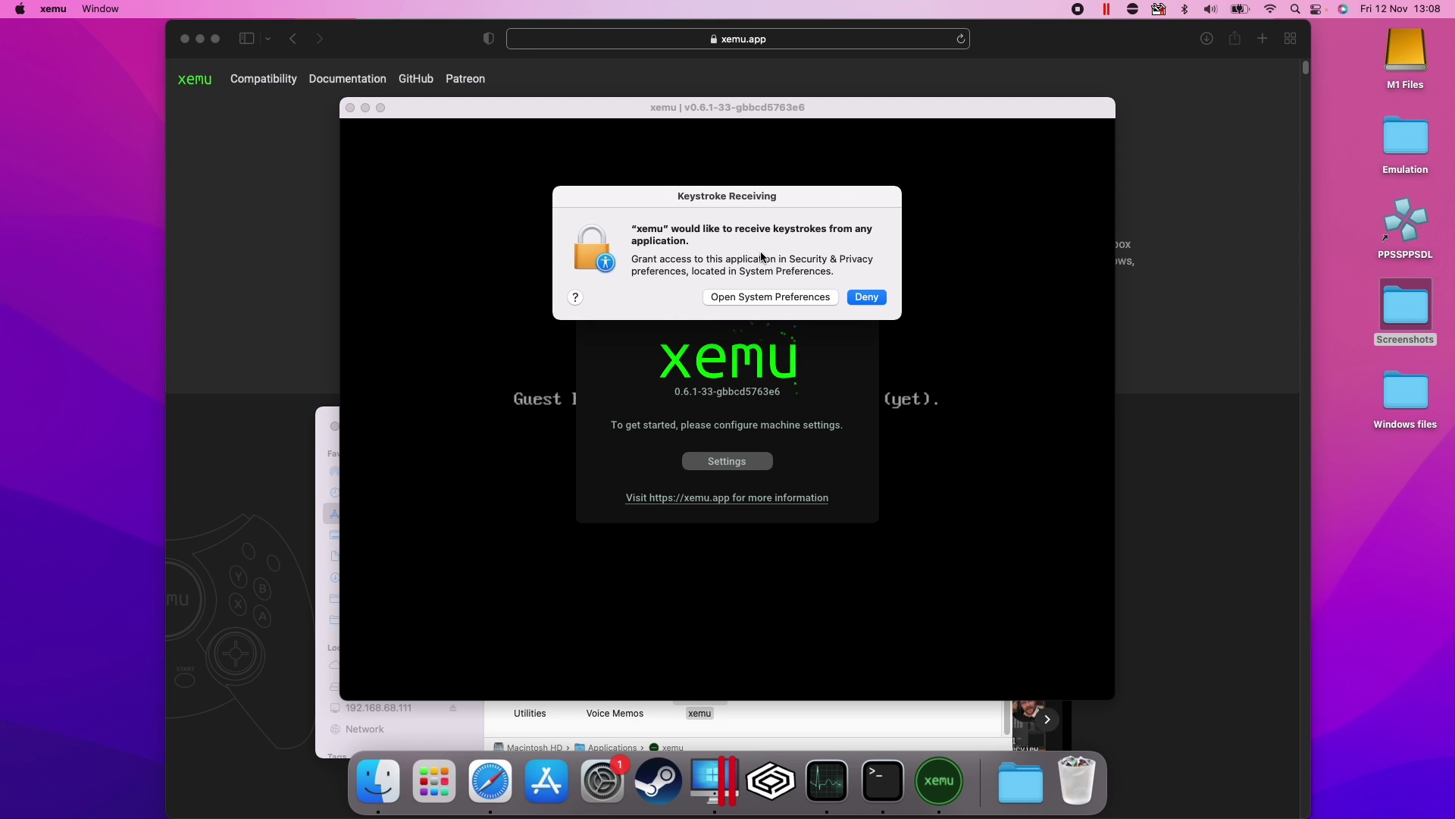
Step: Unlock the privacy settings with the account password, allow xemu to monitor keyboard input, quit and reopen it, and close System Preferences
{"action": "left_click", "coordinate": [767, 296]}
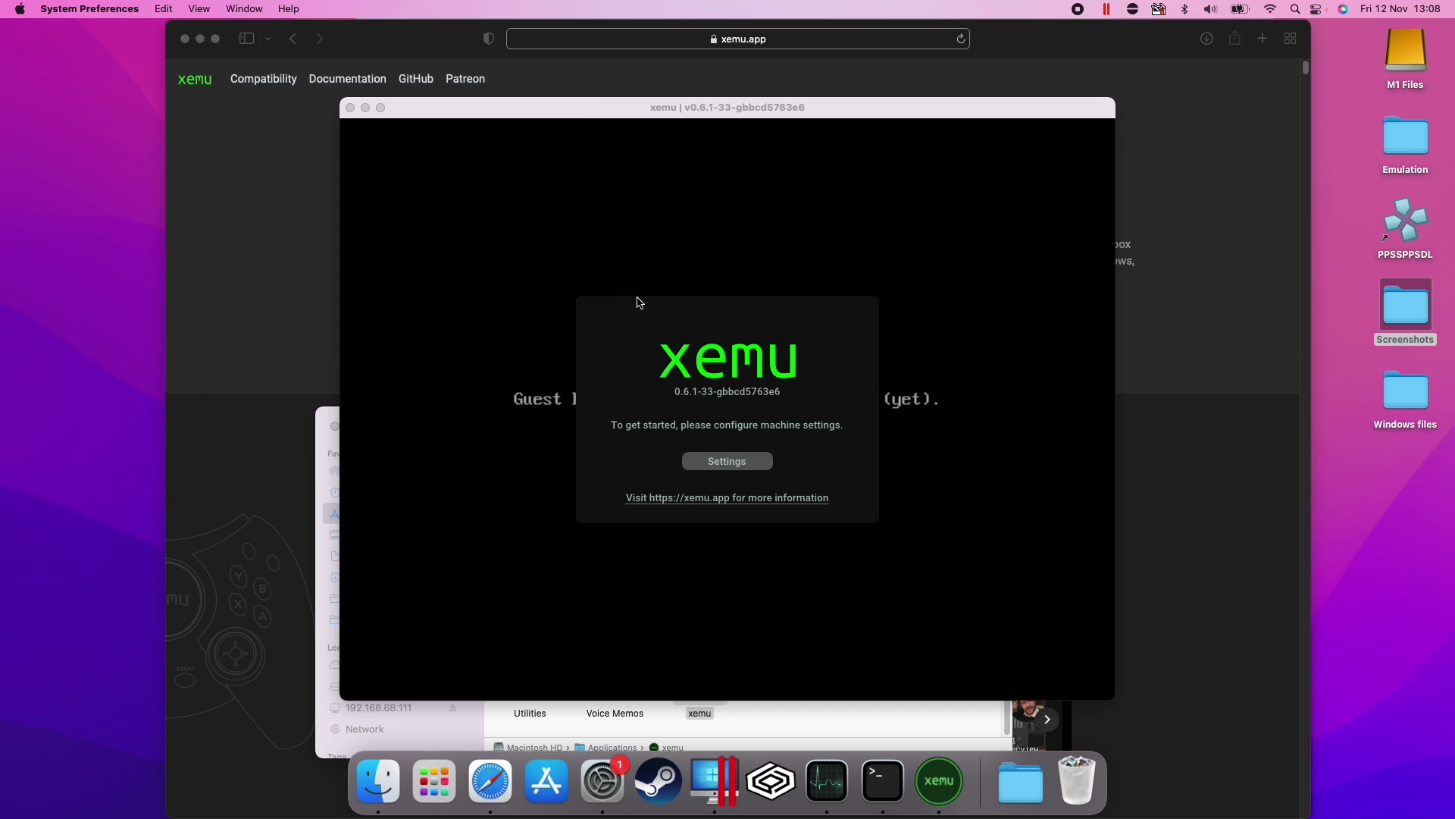
{"action": "left_click", "coordinate": [107, 523]}
{"action": "type", "text": "•••••••••"}
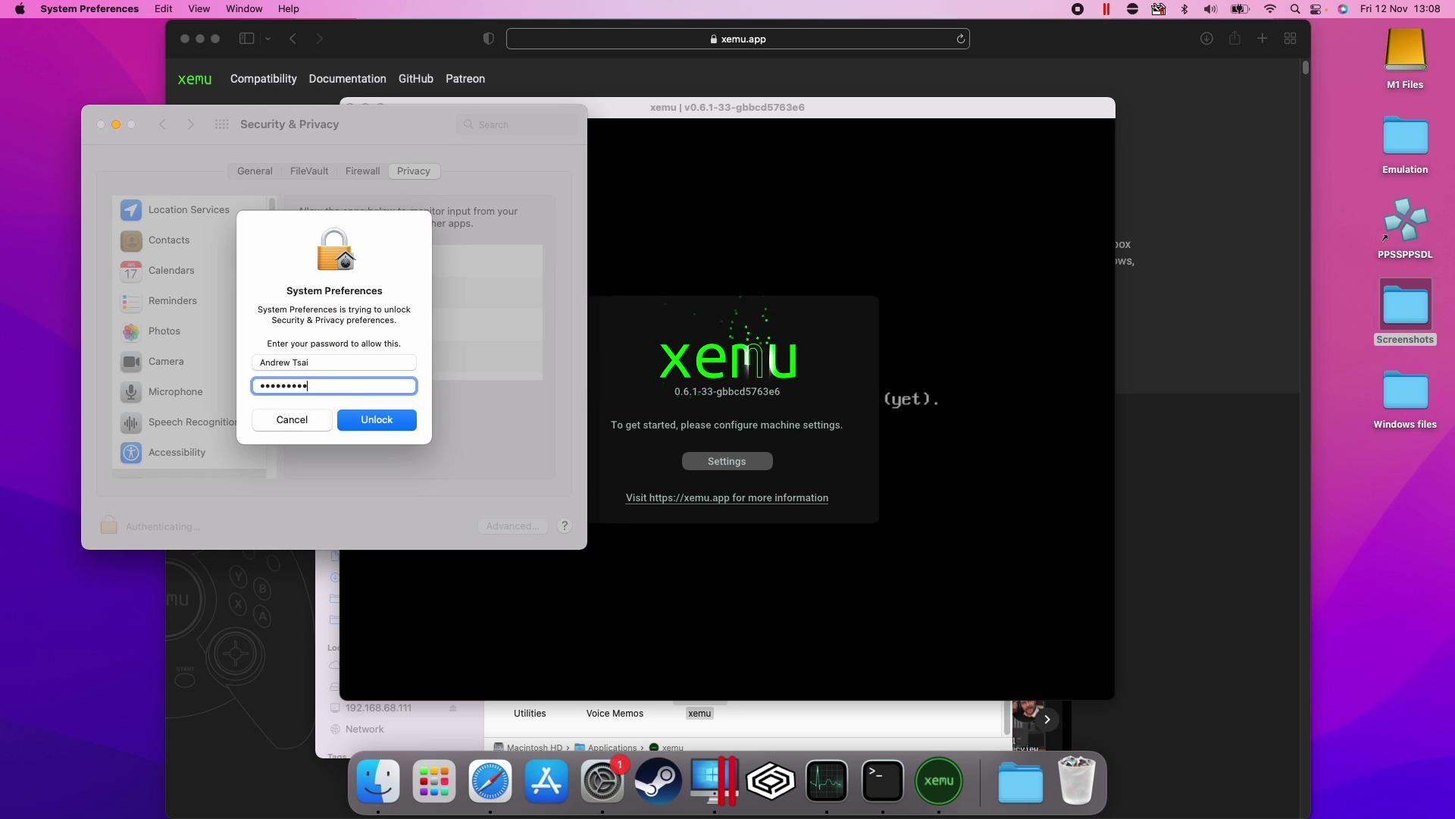
{"action": "key", "text": "Return"}
{"action": "left_click", "coordinate": [315, 357]}
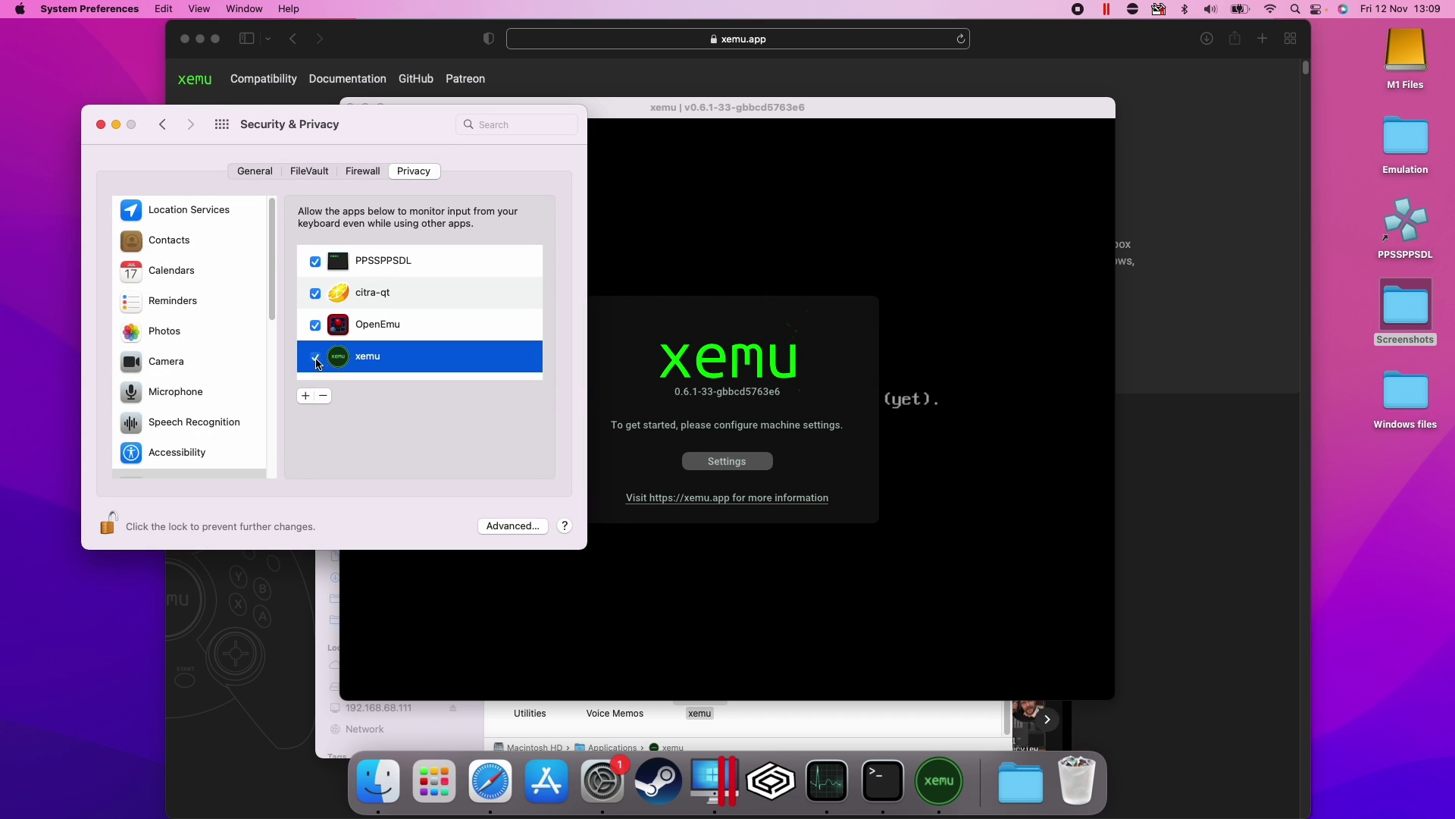
{"action": "left_click", "coordinate": [373, 399]}
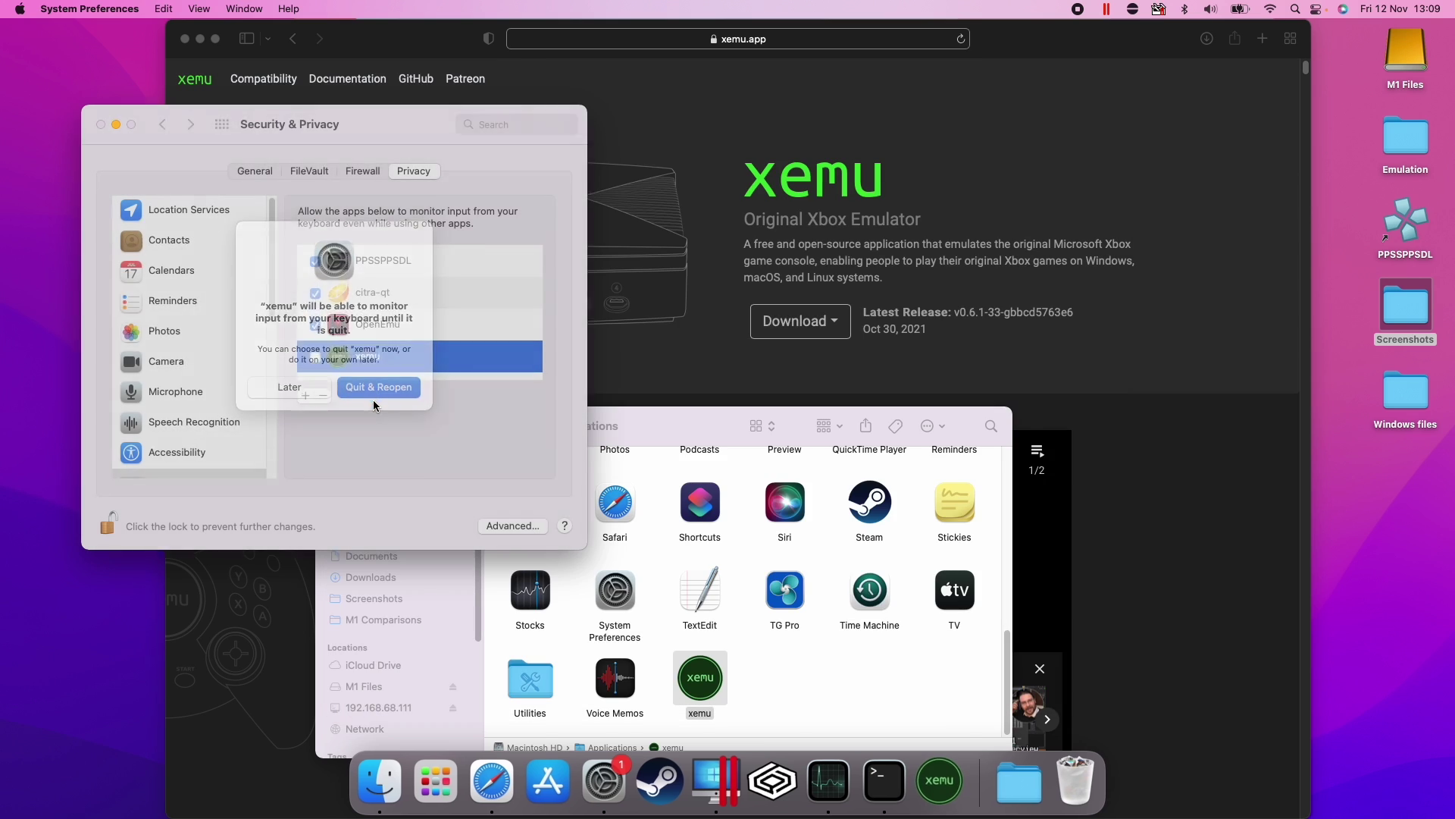
{"action": "left_click", "coordinate": [100, 124]}
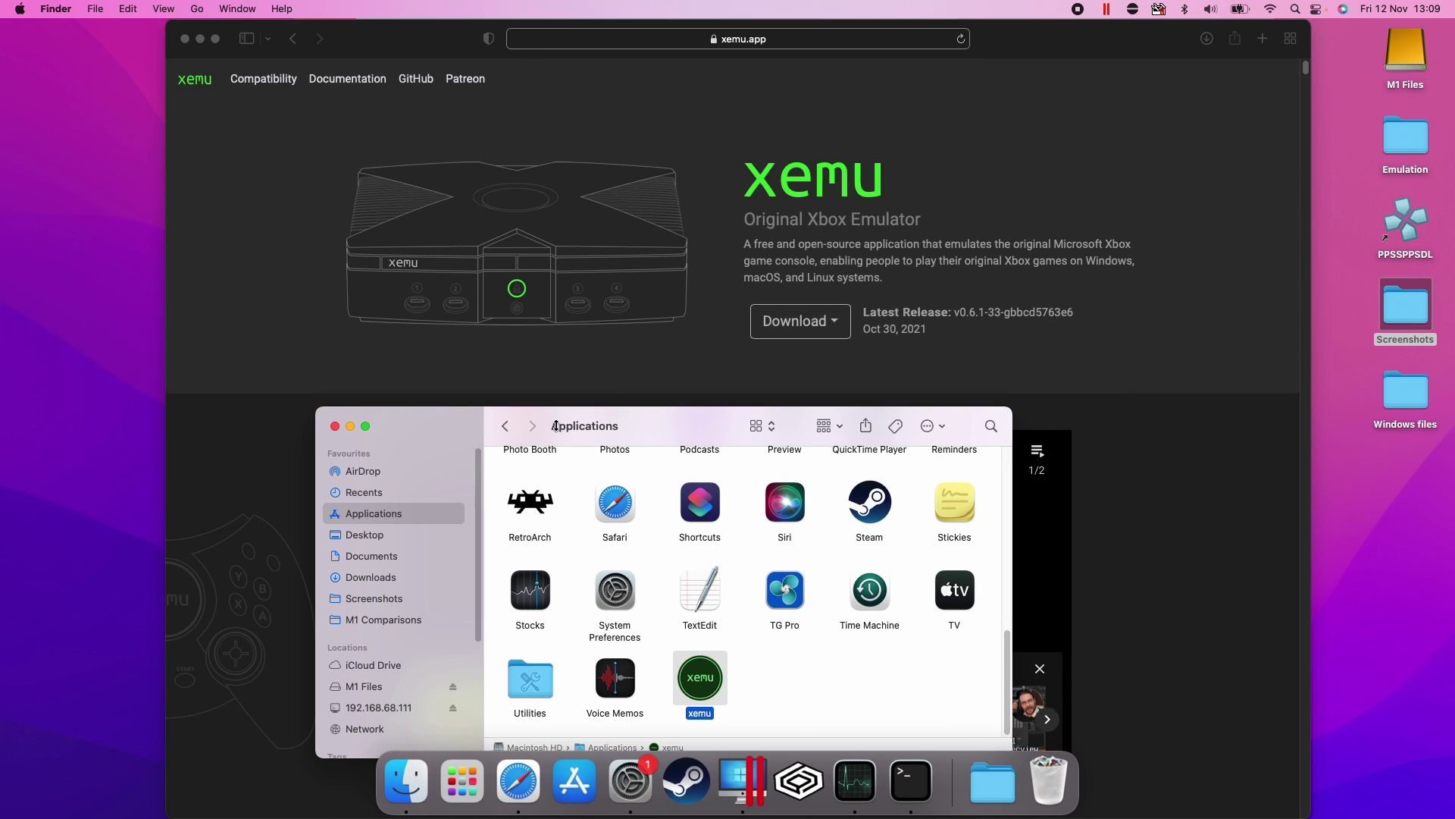
Step: Launch xemu from the Applications folder and dismiss the flash file error
{"action": "left_click", "coordinate": [782, 680]}
{"action": "left_click_drag", "start_coordinate": [653, 426], "coordinate": [676, 326]}
{"action": "double_click", "coordinate": [737, 580]}
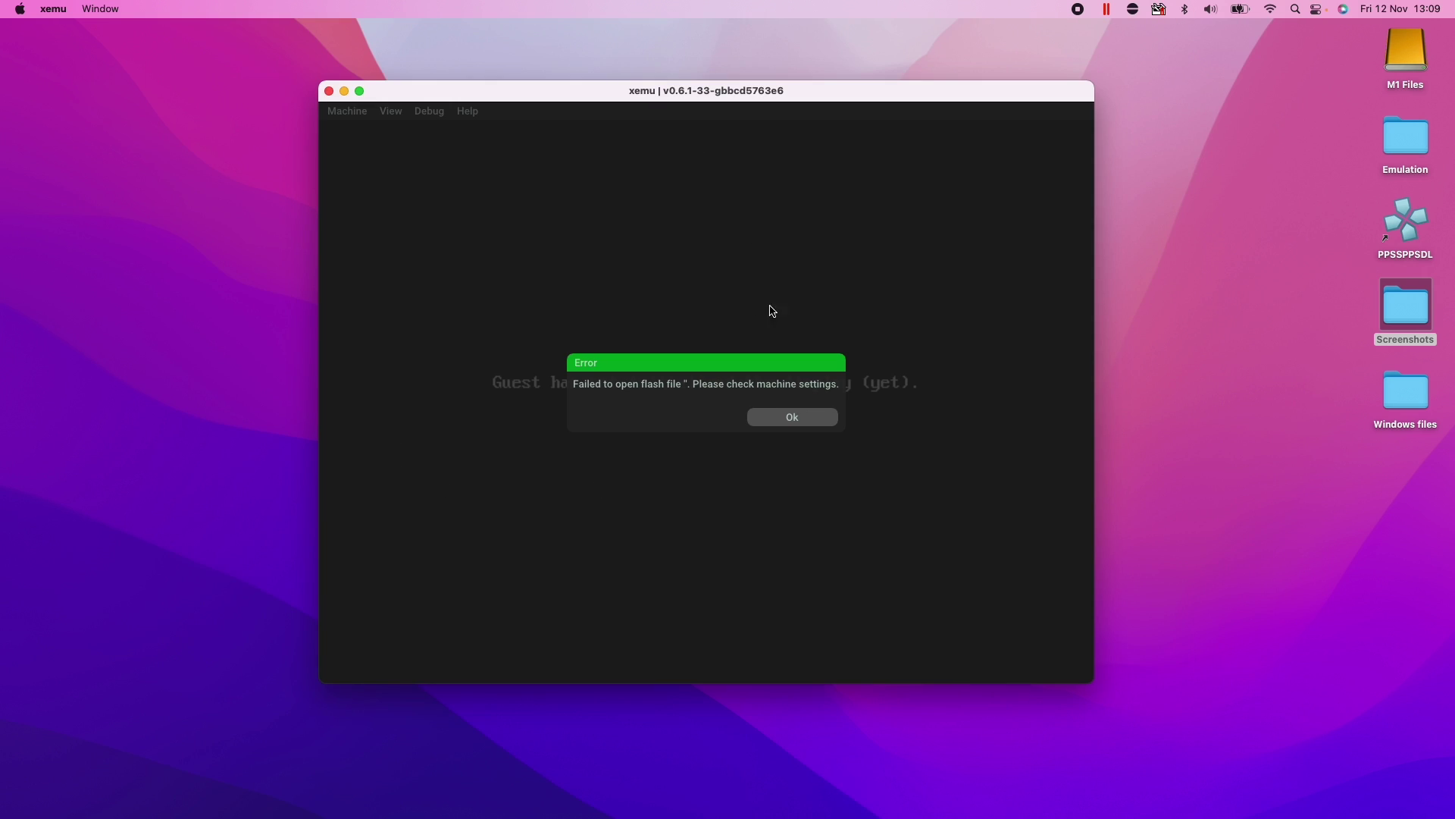
{"action": "left_click", "coordinate": [789, 423]}
Step: Open xemu's machine settings with the BIOS, boot ROM and hard disk file fields
{"action": "left_click", "coordinate": [350, 110]}
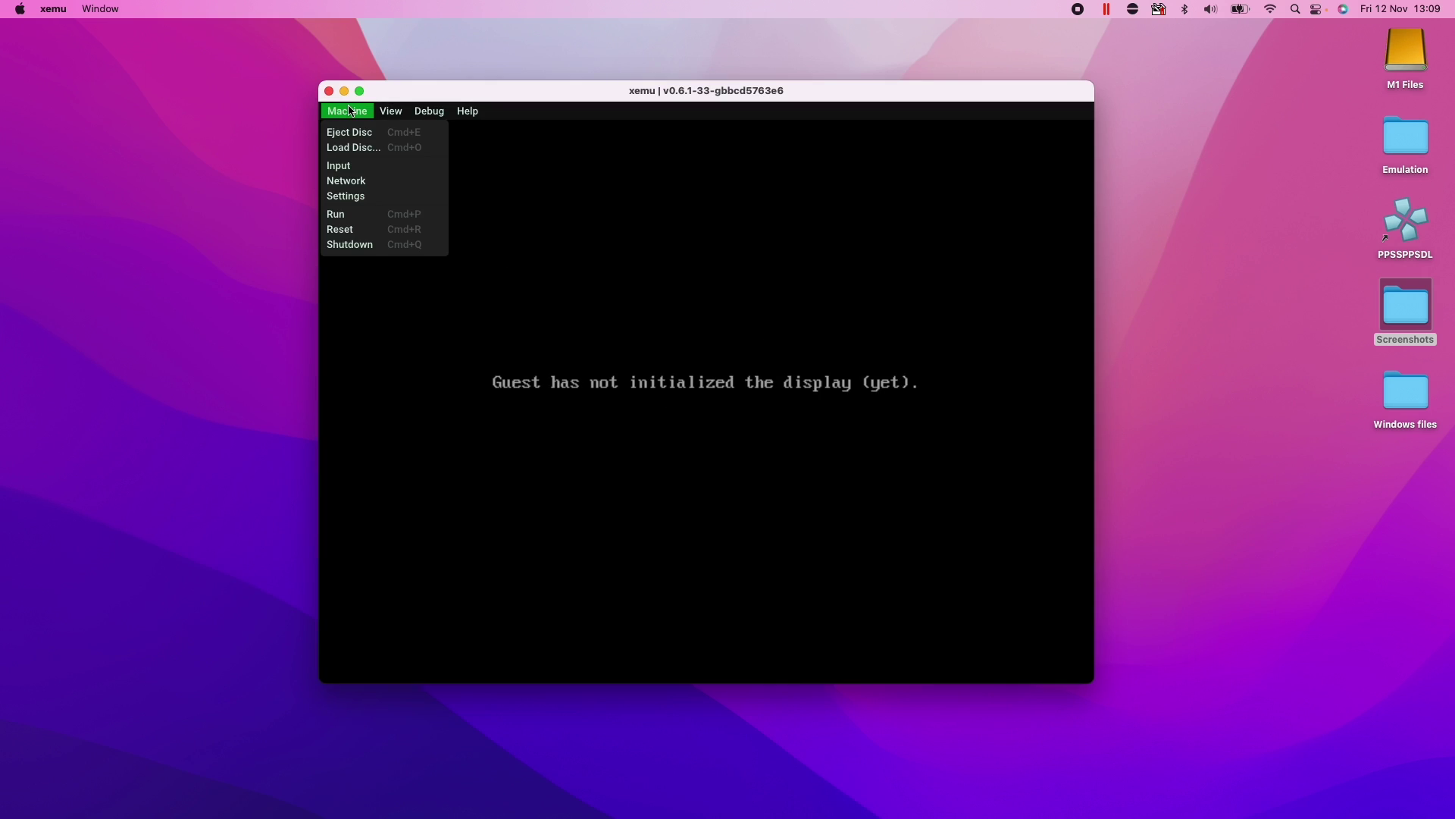
{"action": "left_click", "coordinate": [349, 196]}
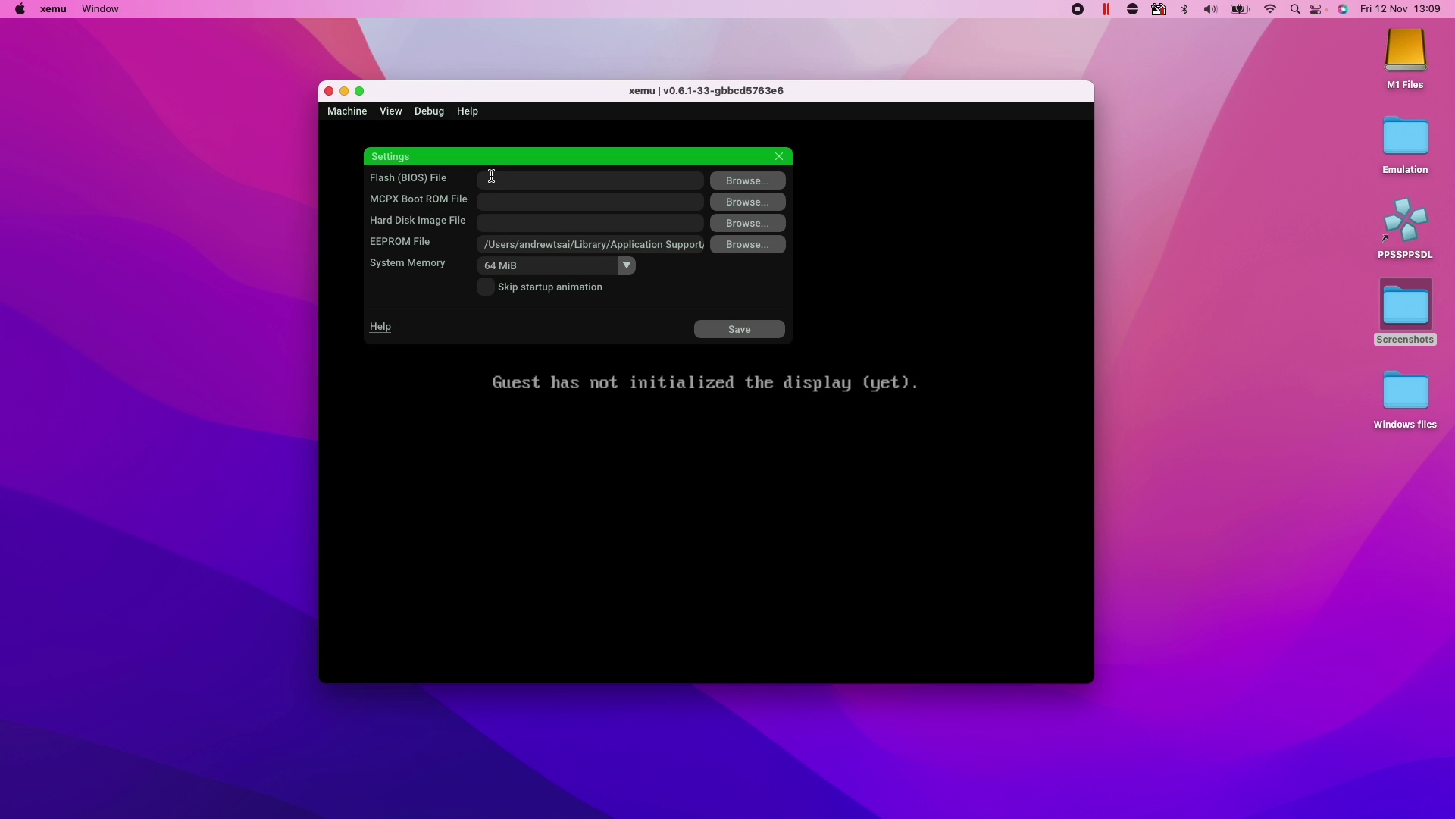
{"action": "left_click_drag", "start_coordinate": [410, 186], "coordinate": [412, 185]}
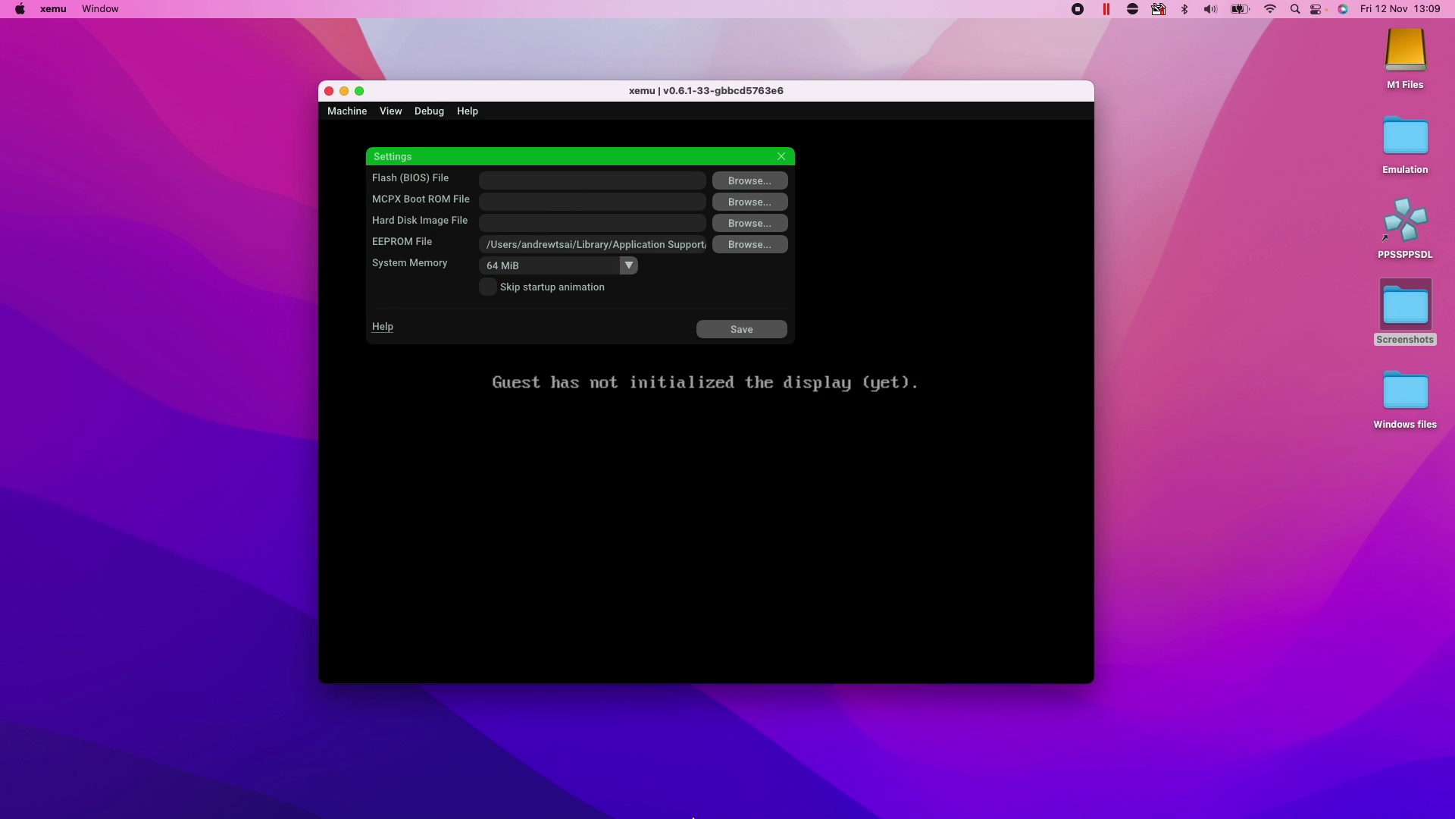
Step: Switch to Safari and open the Required Files page of the xemu documentation
{"action": "left_click", "coordinate": [517, 780]}
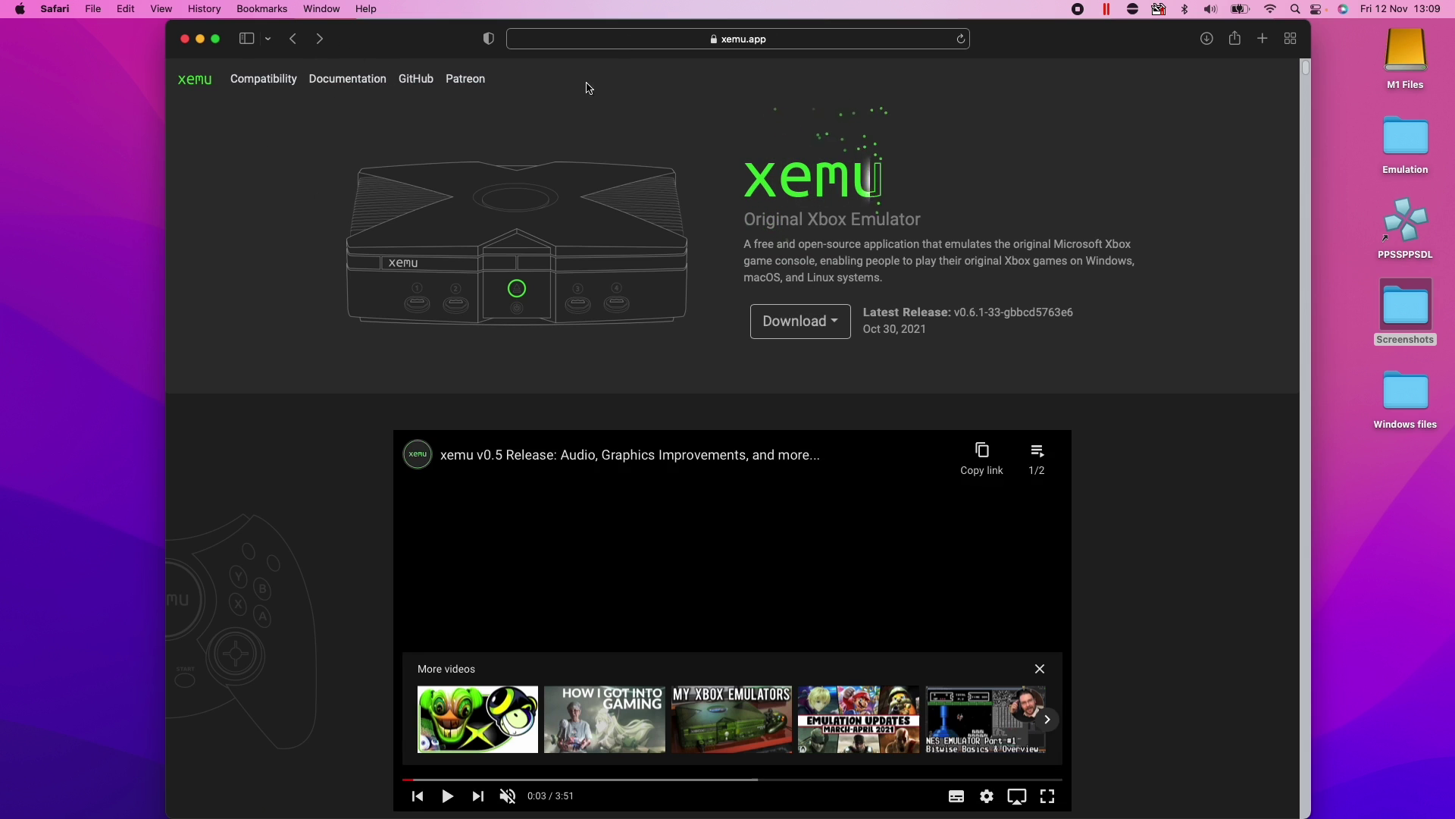
{"action": "left_click", "coordinate": [342, 82]}
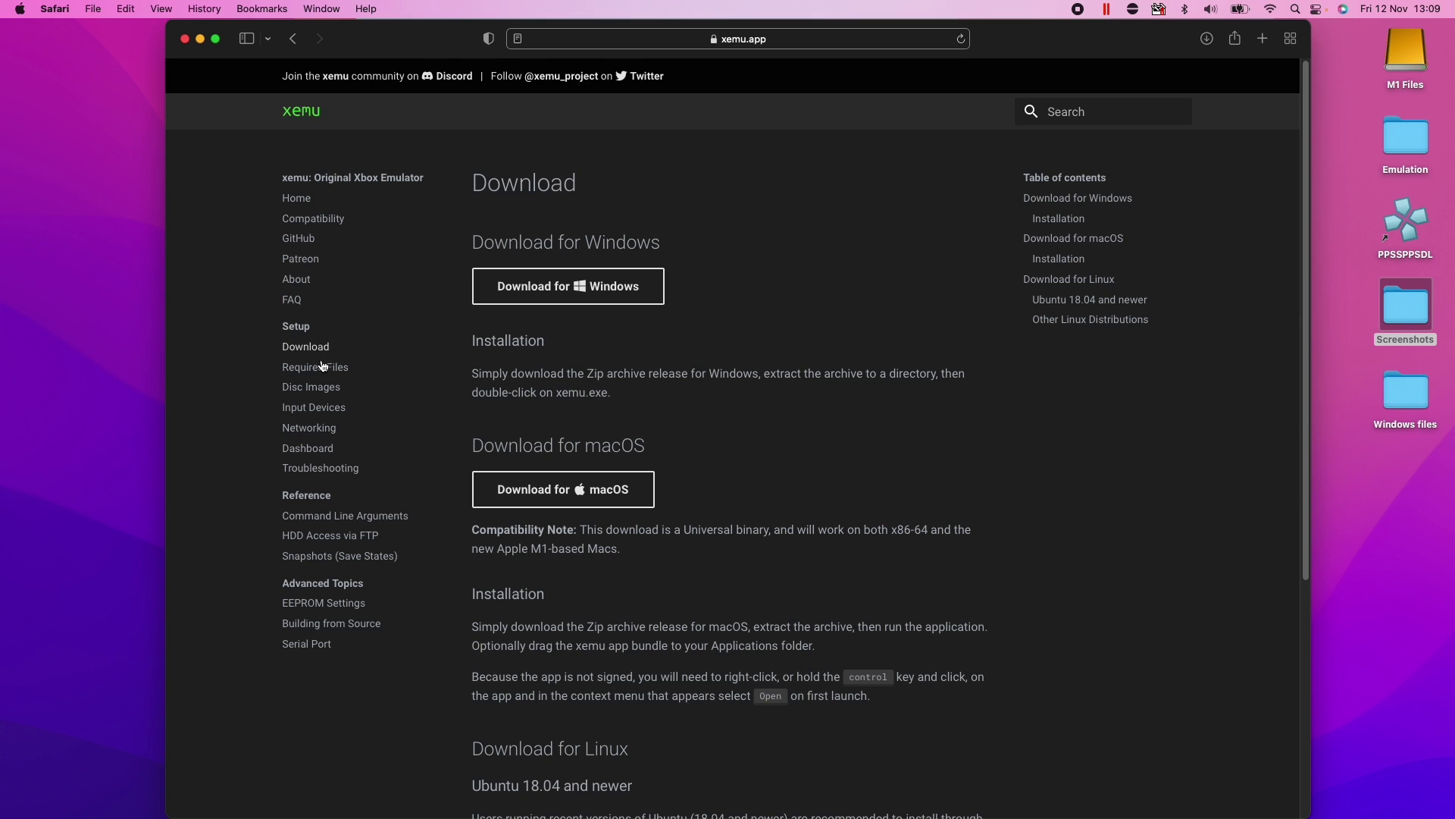
{"action": "left_click", "coordinate": [314, 373]}
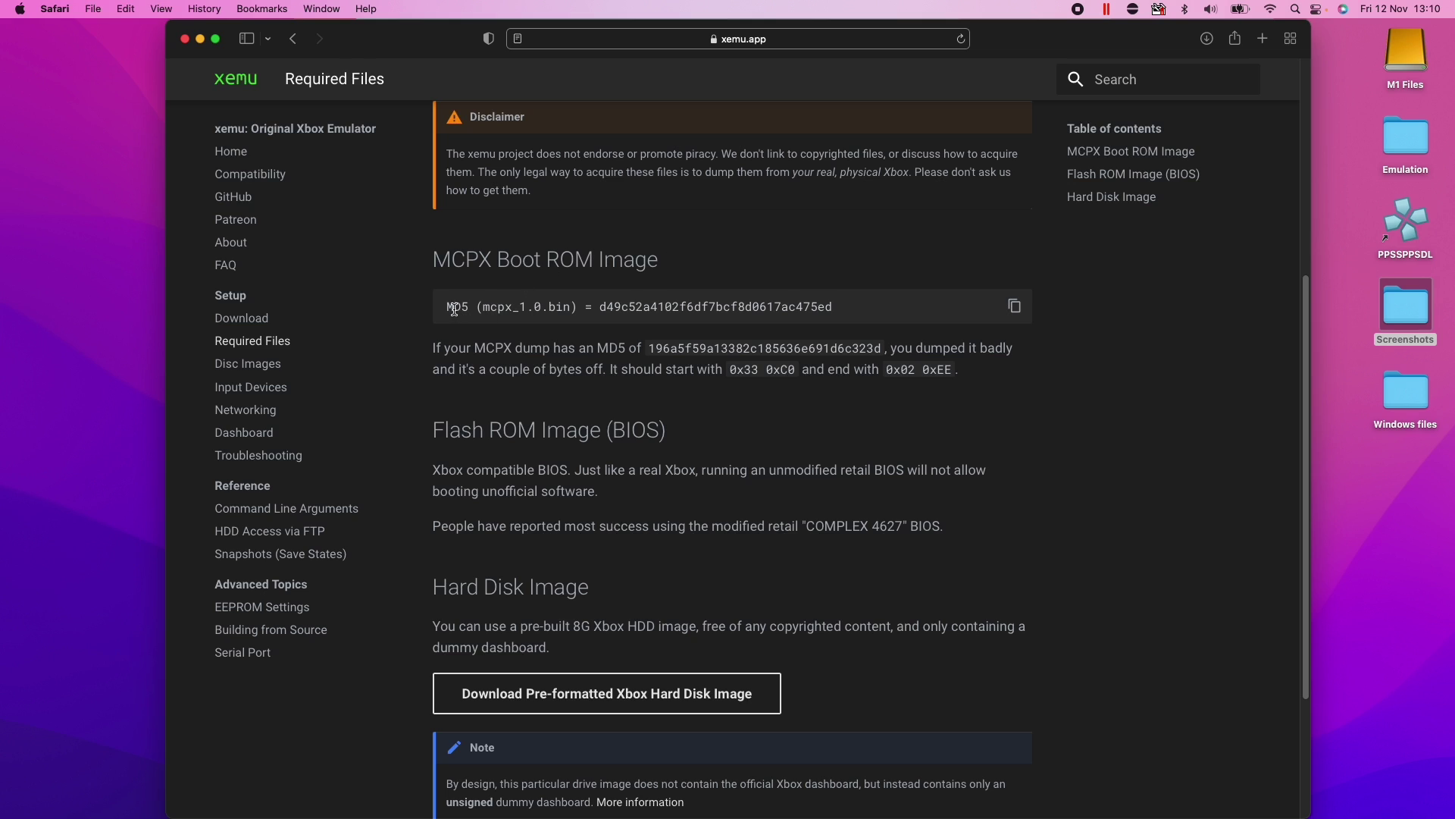
Step: Locate the MCPX Boot ROM Image section and copy its mcpx_1.0.bin MD5 checksum line
{"action": "left_click_drag", "start_coordinate": [432, 255], "coordinate": [645, 254]}
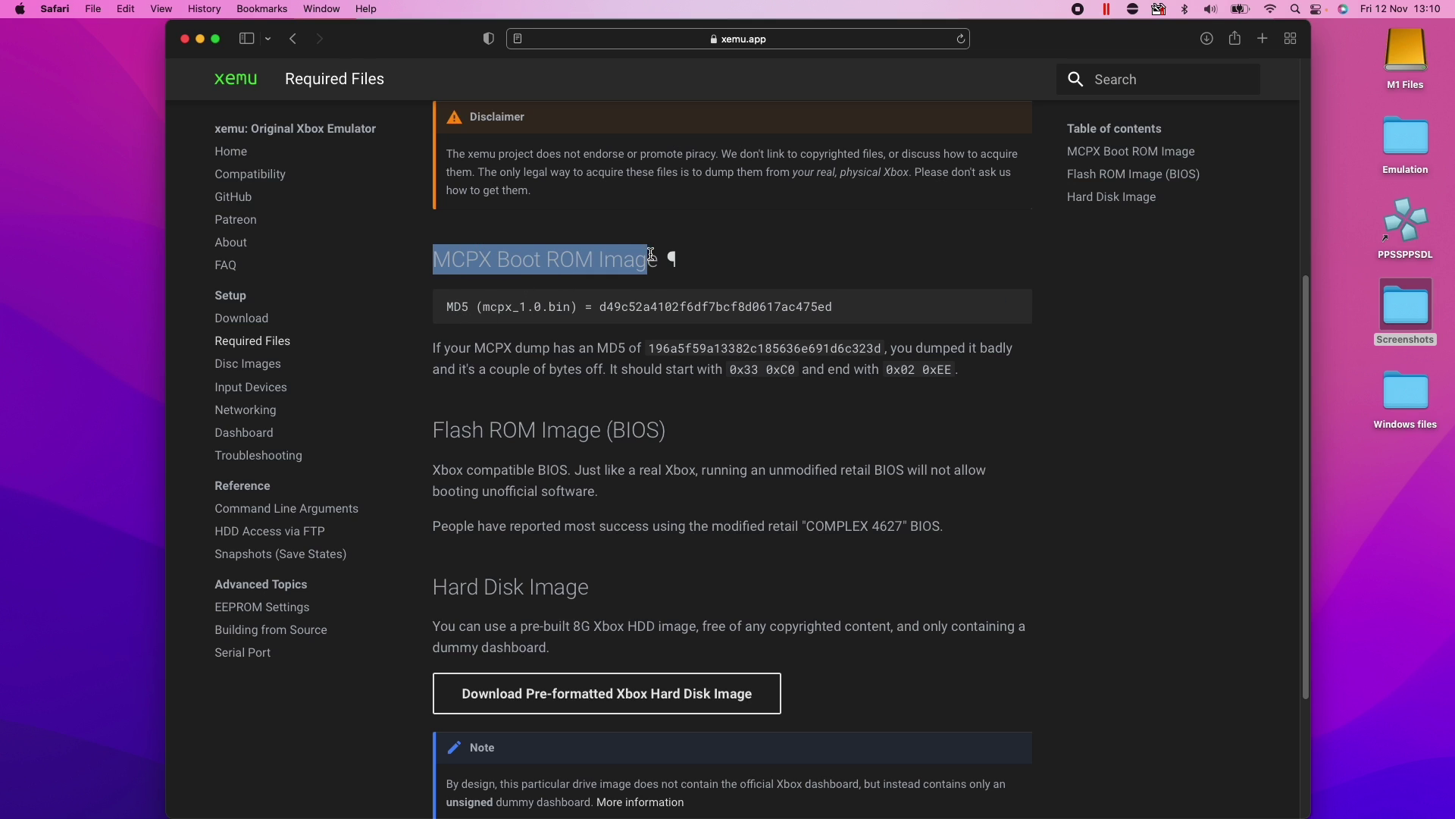
{"action": "left_click_drag", "start_coordinate": [599, 307], "coordinate": [834, 298]}
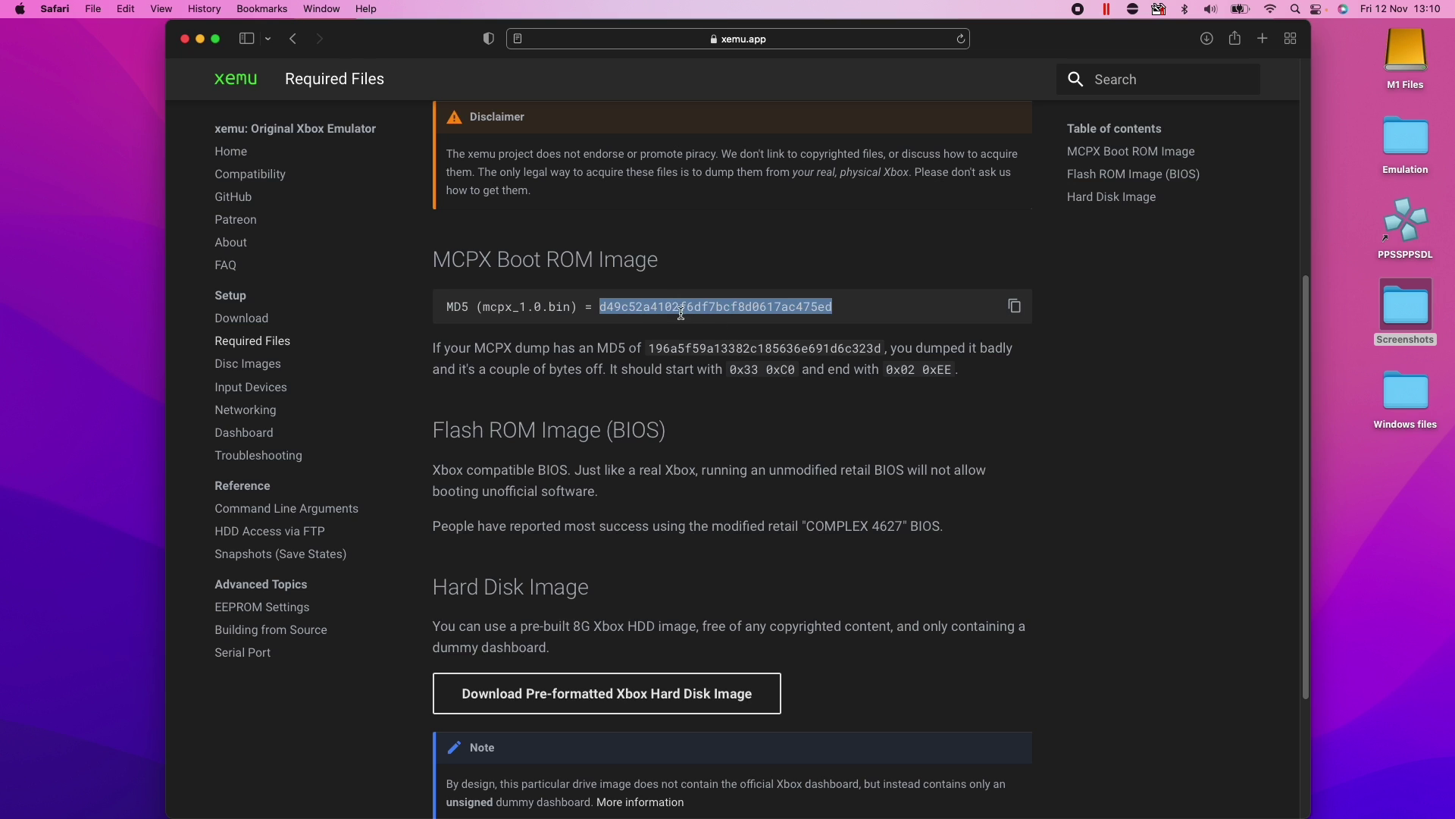
{"action": "left_click", "coordinate": [637, 304]}
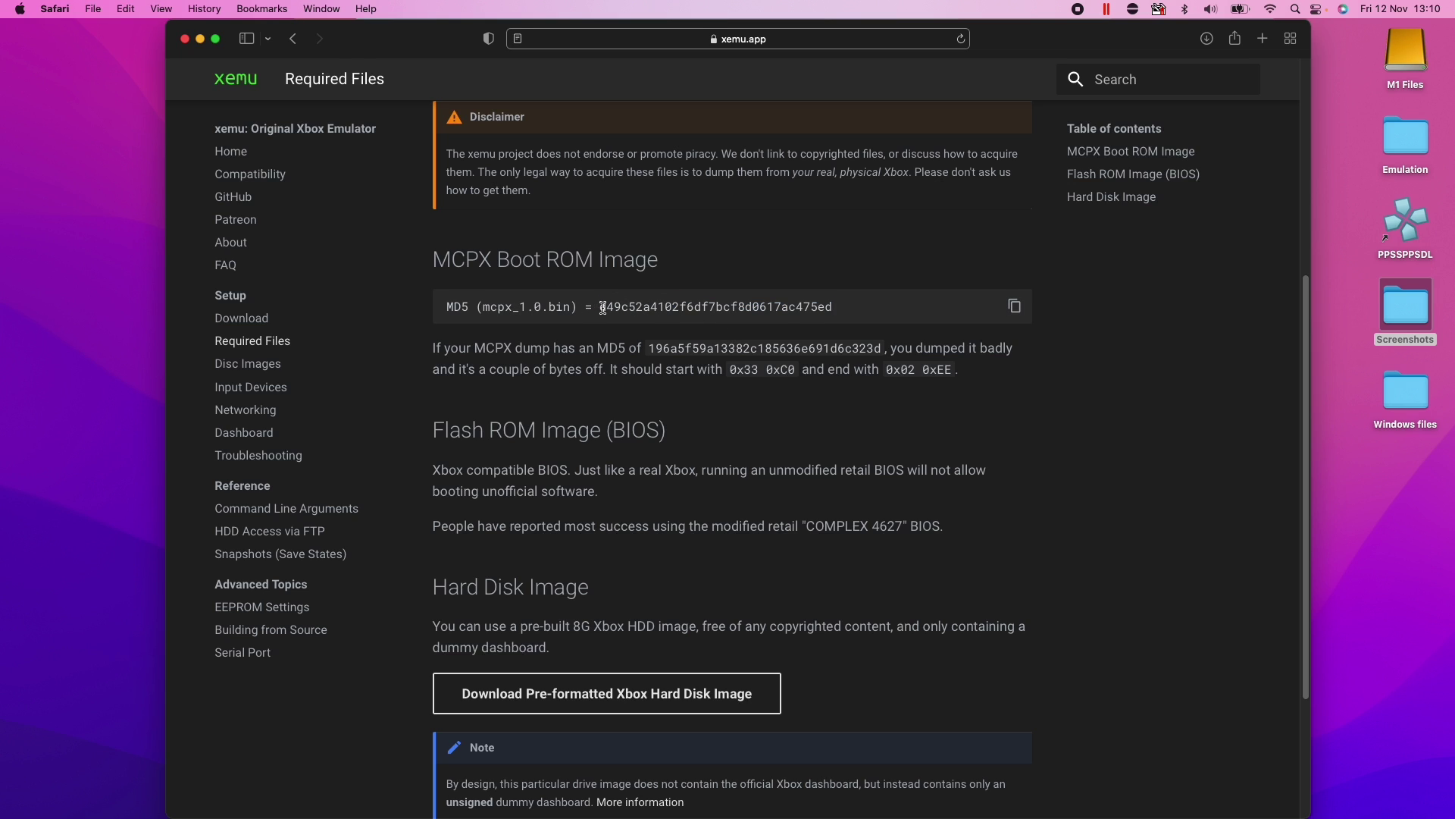
{"action": "left_click", "coordinate": [1014, 306]}
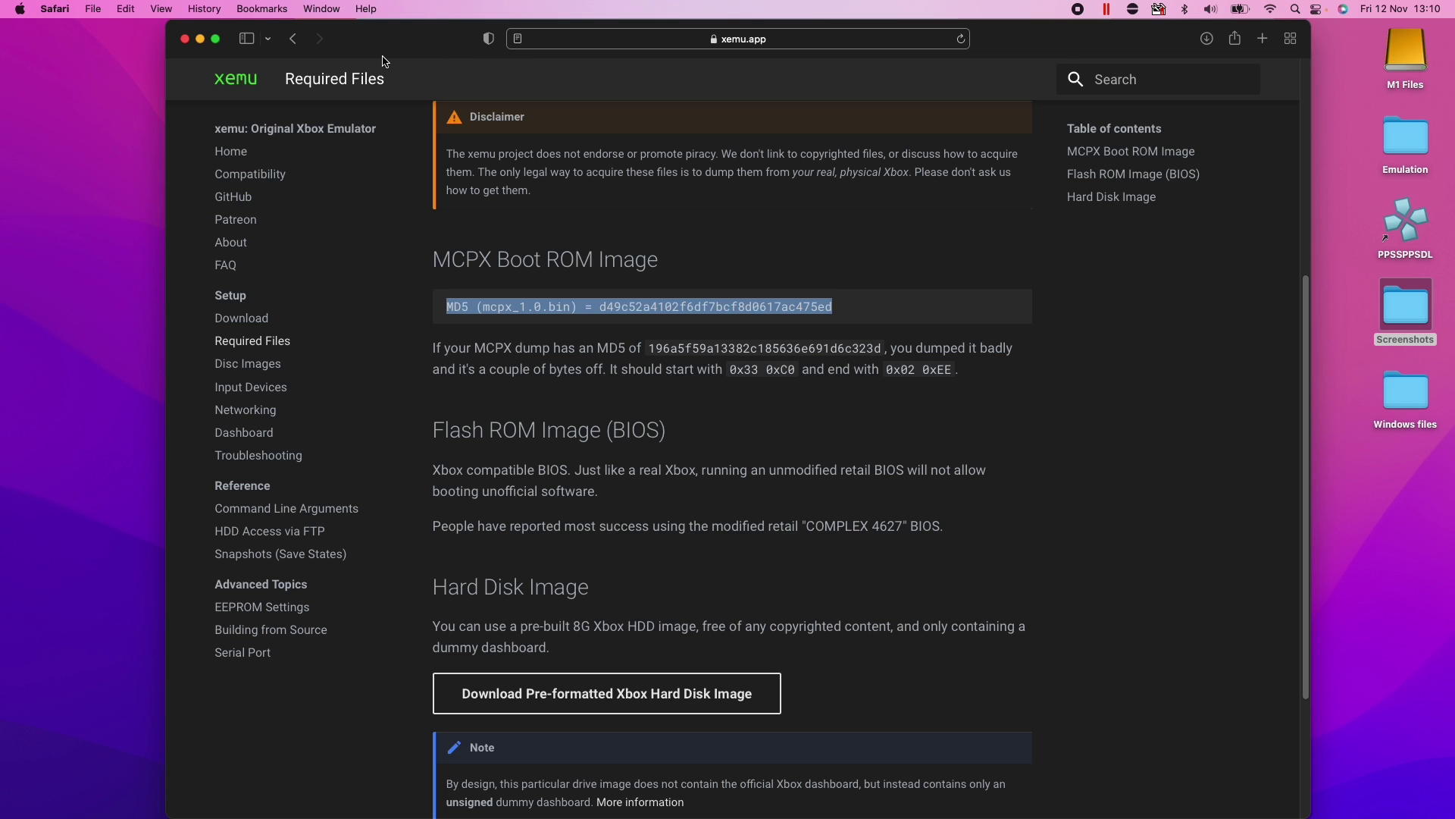
Step: Review the required files list and the note about badly dumped MCPX Boot ROM images
{"action": "scroll", "coordinate": [697, 321], "scroll_direction": "up", "scroll_amount": 5}
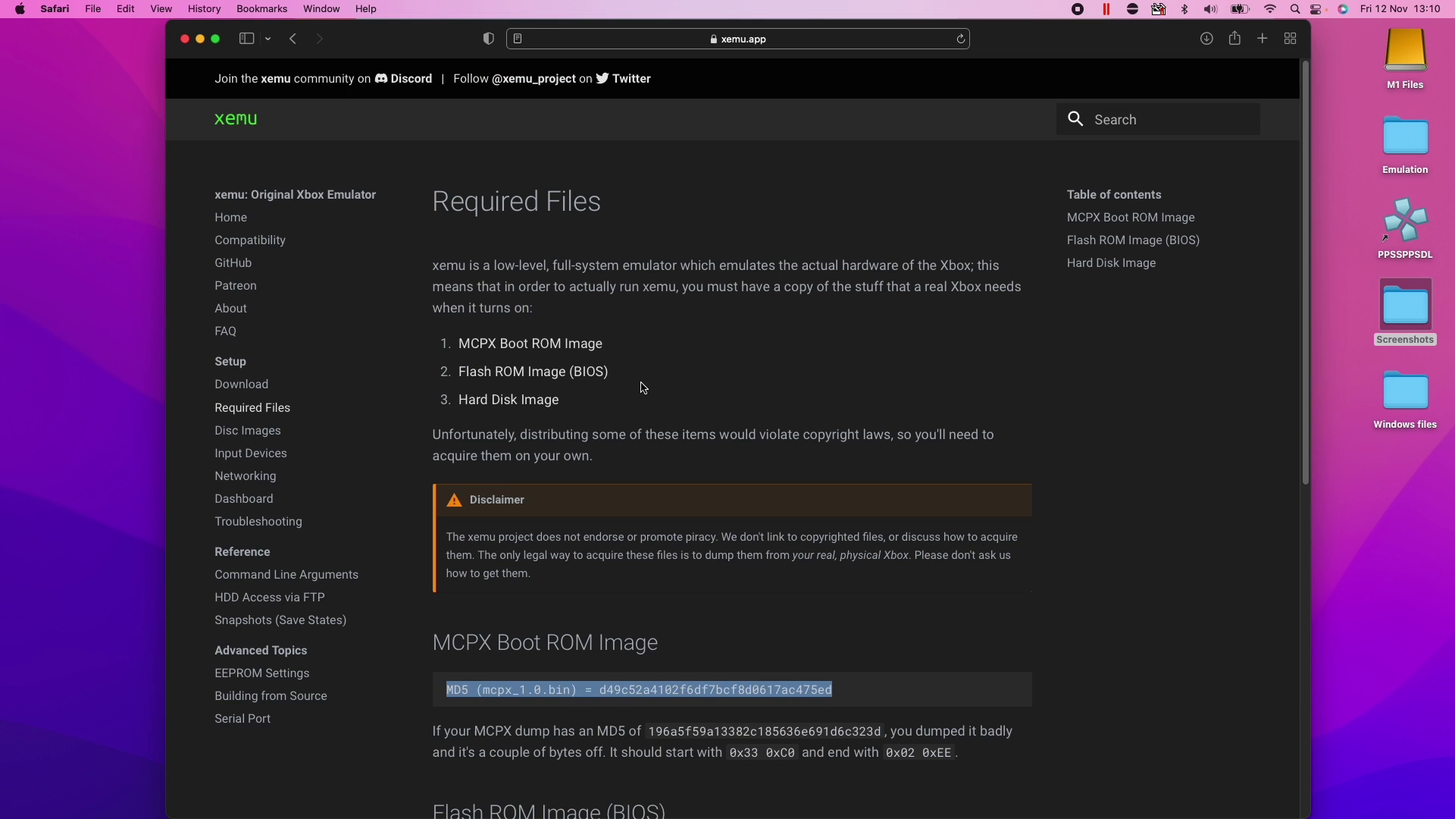
{"action": "scroll", "coordinate": [642, 388], "scroll_direction": "down", "scroll_amount": 3}
{"action": "left_click_drag", "start_coordinate": [926, 506], "coordinate": [978, 503]}
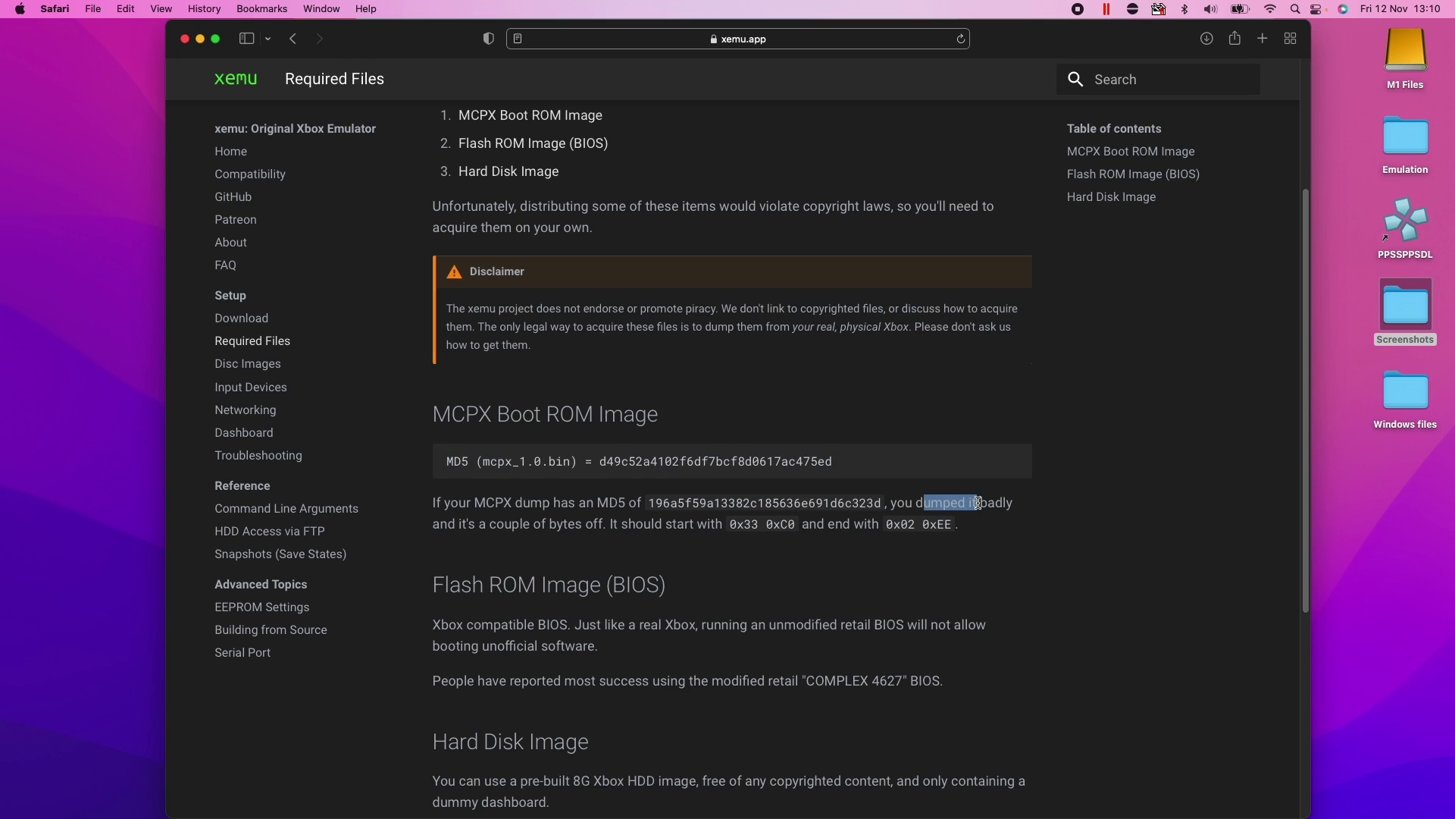
{"action": "left_click", "coordinate": [892, 507]}
{"action": "mouse_move", "coordinate": [789, 463]}
{"action": "left_click", "coordinate": [1014, 461]}
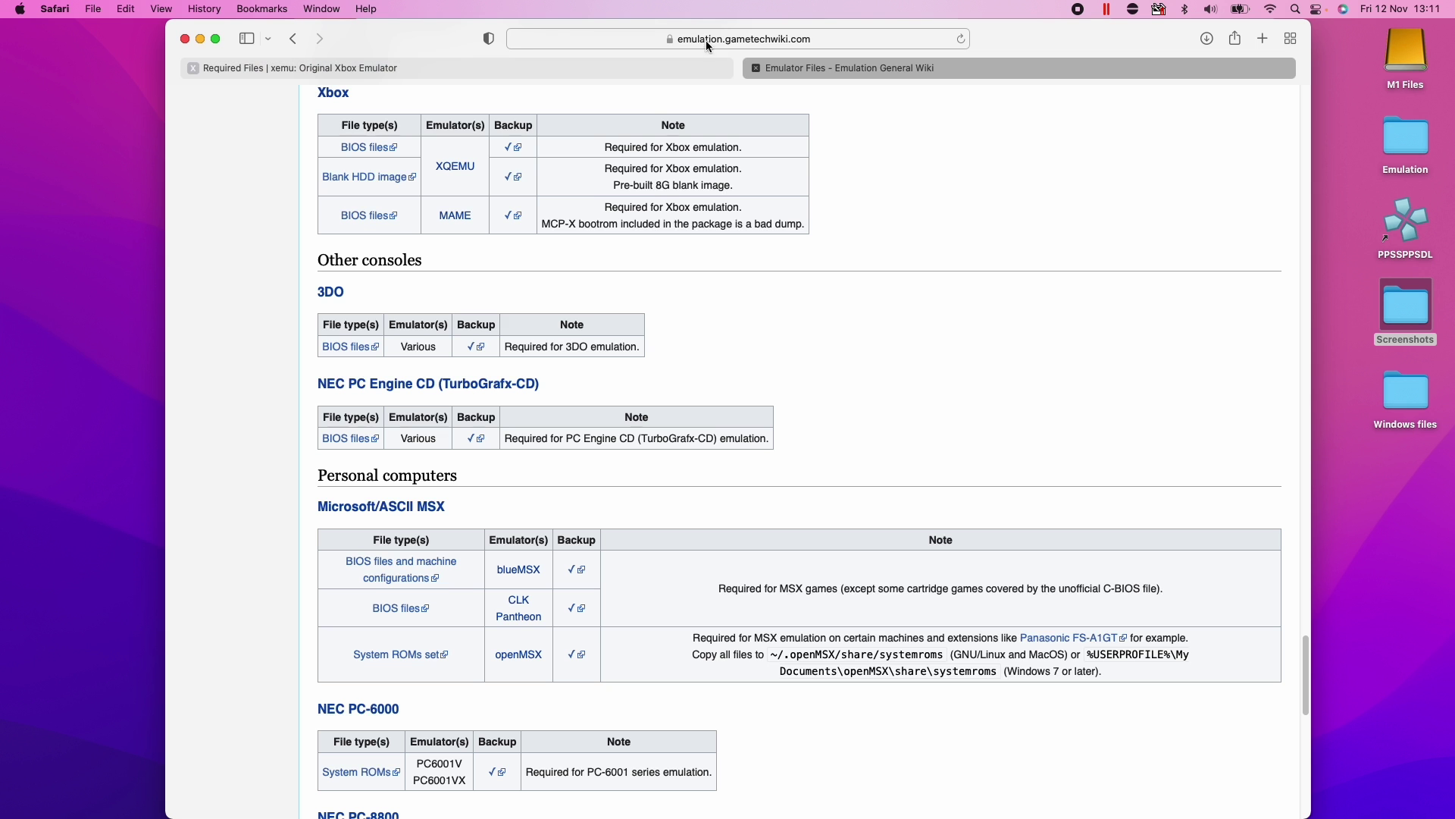
Step: Compare the Xbox section of the Emulation General Wiki's Emulator Files page with xemu's three required files
{"action": "left_click", "coordinate": [706, 40]}
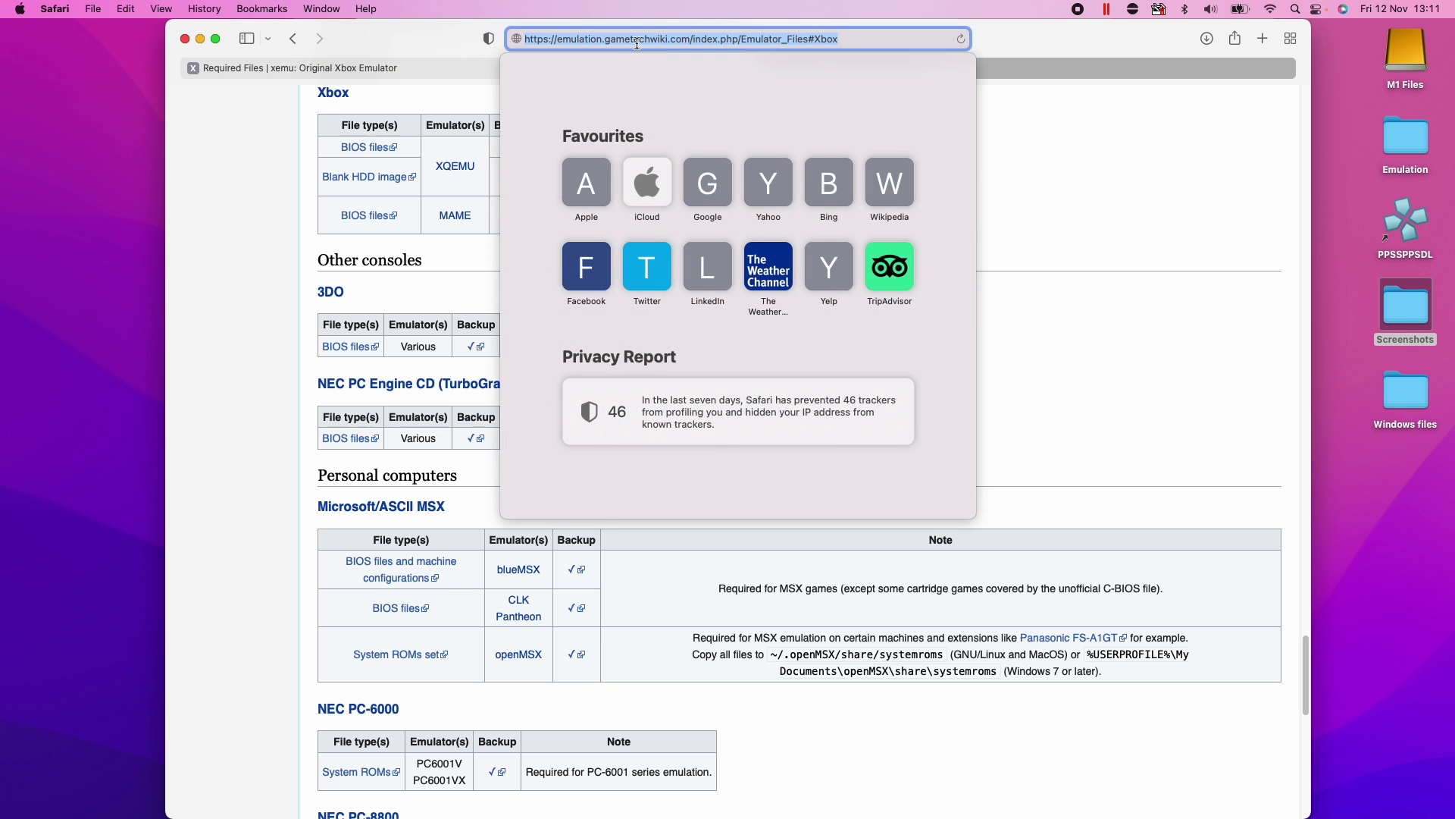
{"action": "left_click", "coordinate": [1074, 203]}
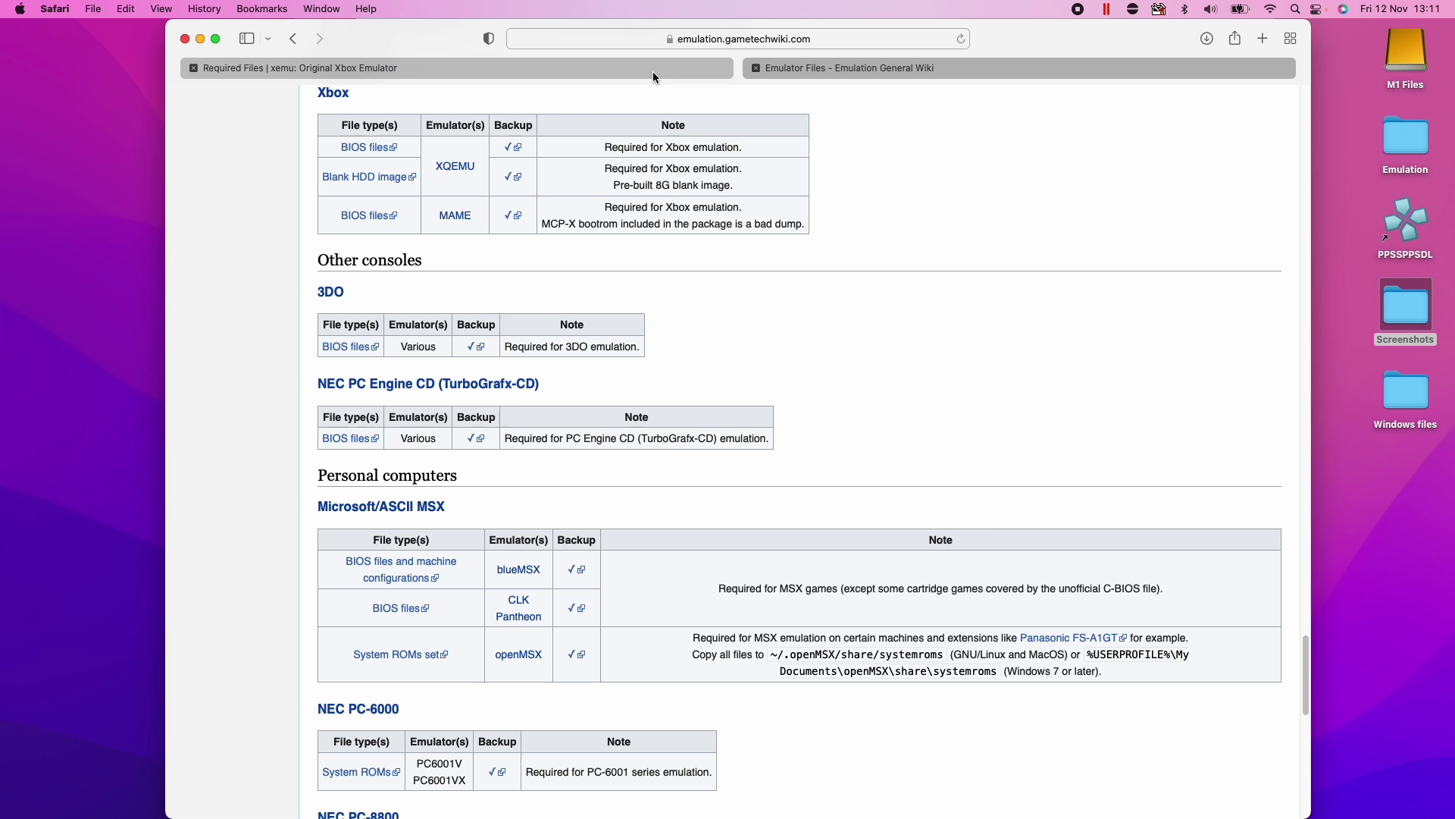
{"action": "left_click", "coordinate": [550, 70]}
{"action": "left_click_drag", "start_coordinate": [462, 140], "coordinate": [614, 194]}
{"action": "left_click", "coordinate": [570, 194]}
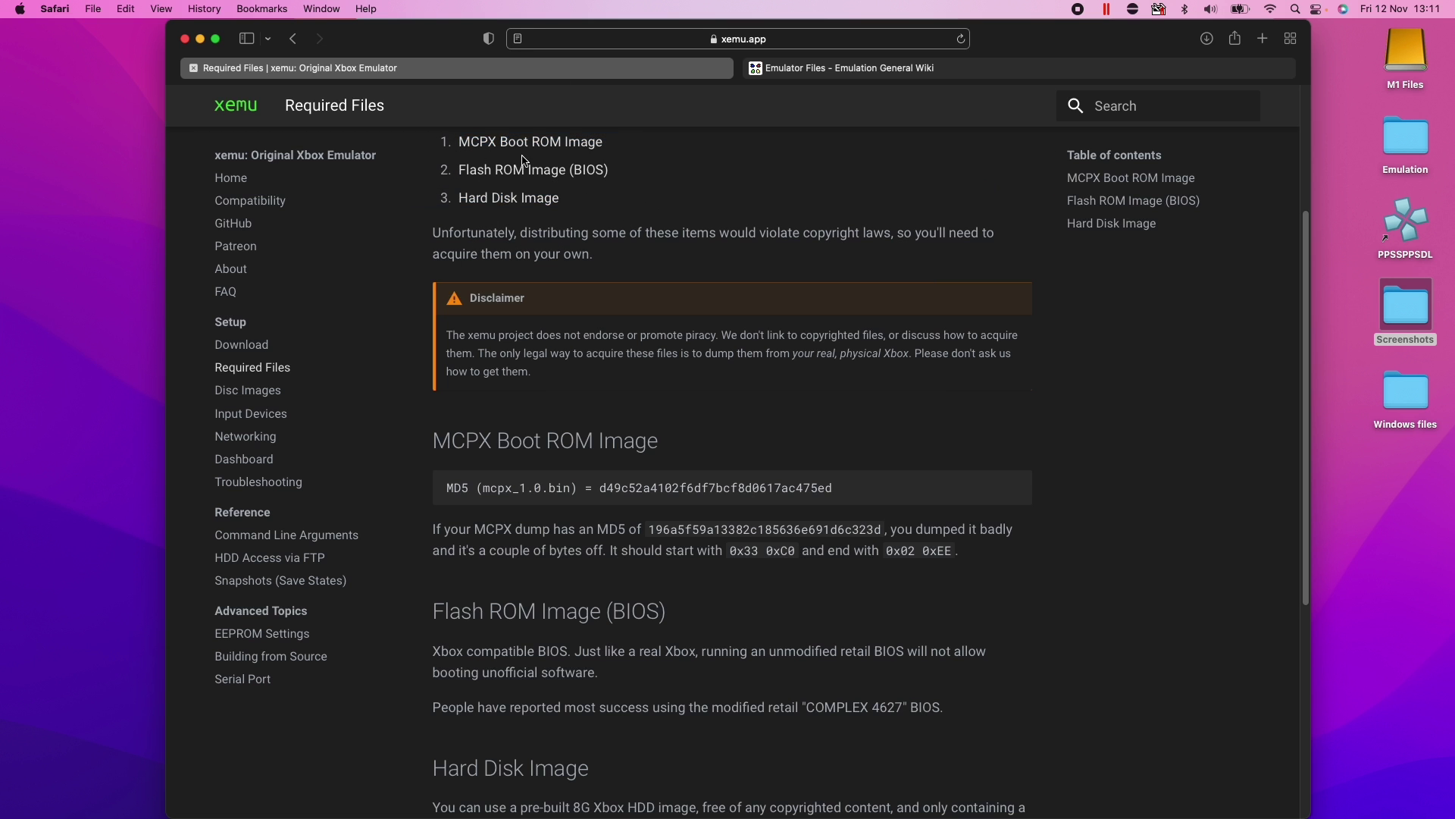
{"action": "left_click", "coordinate": [824, 70]}
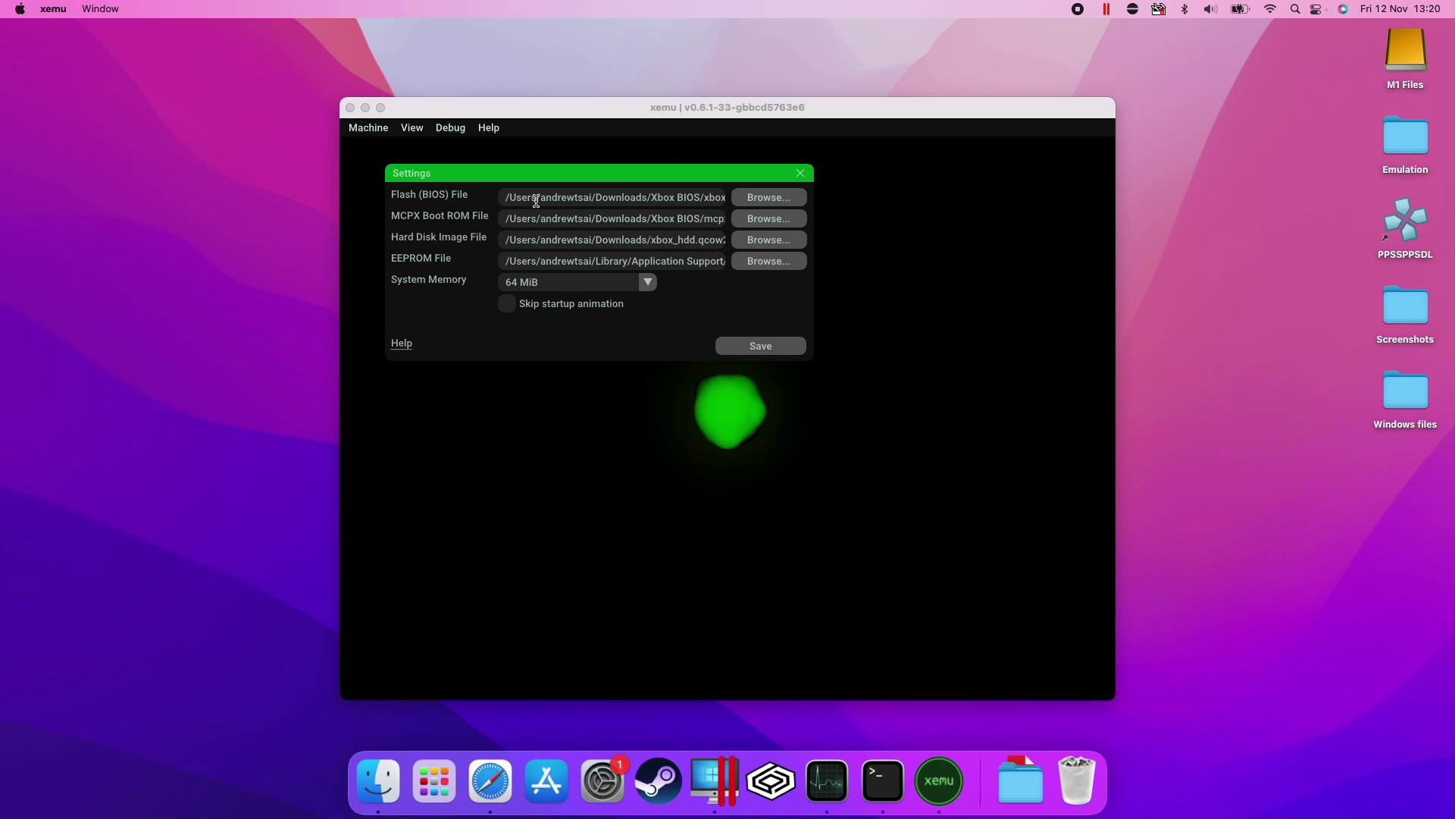
Step: Check xemu's Flash (BIOS) file path and inspect xbox-4627_debug.bin in the Xbox BIOS folder
{"action": "left_click_drag", "start_coordinate": [524, 198], "coordinate": [740, 197]}
{"action": "left_click", "coordinate": [611, 194]}
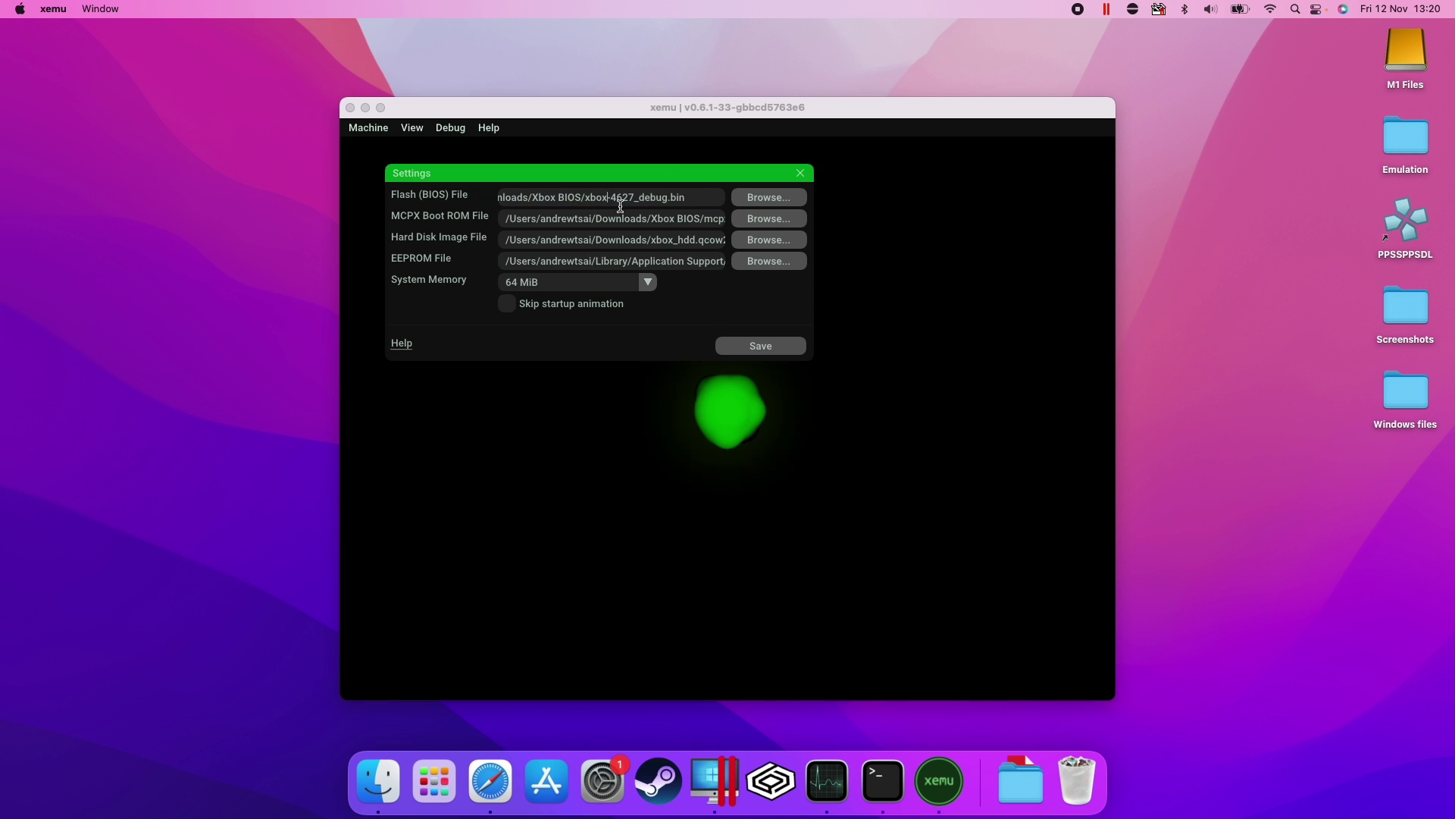
{"action": "left_click_drag", "start_coordinate": [591, 200], "coordinate": [608, 213]}
{"action": "left_click", "coordinate": [617, 198]}
{"action": "left_click", "coordinate": [769, 197]}
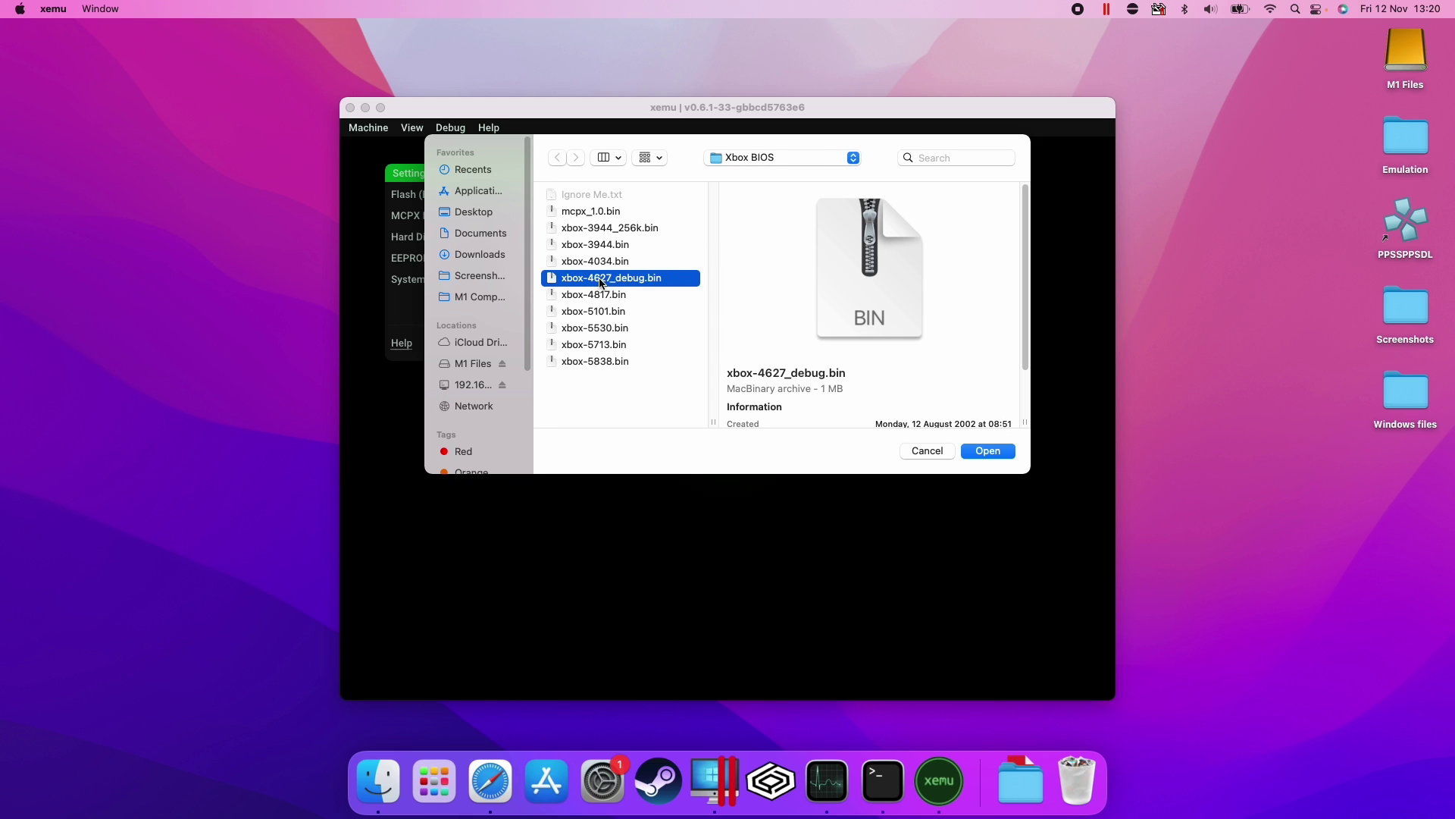
{"action": "left_click", "coordinate": [918, 452]}
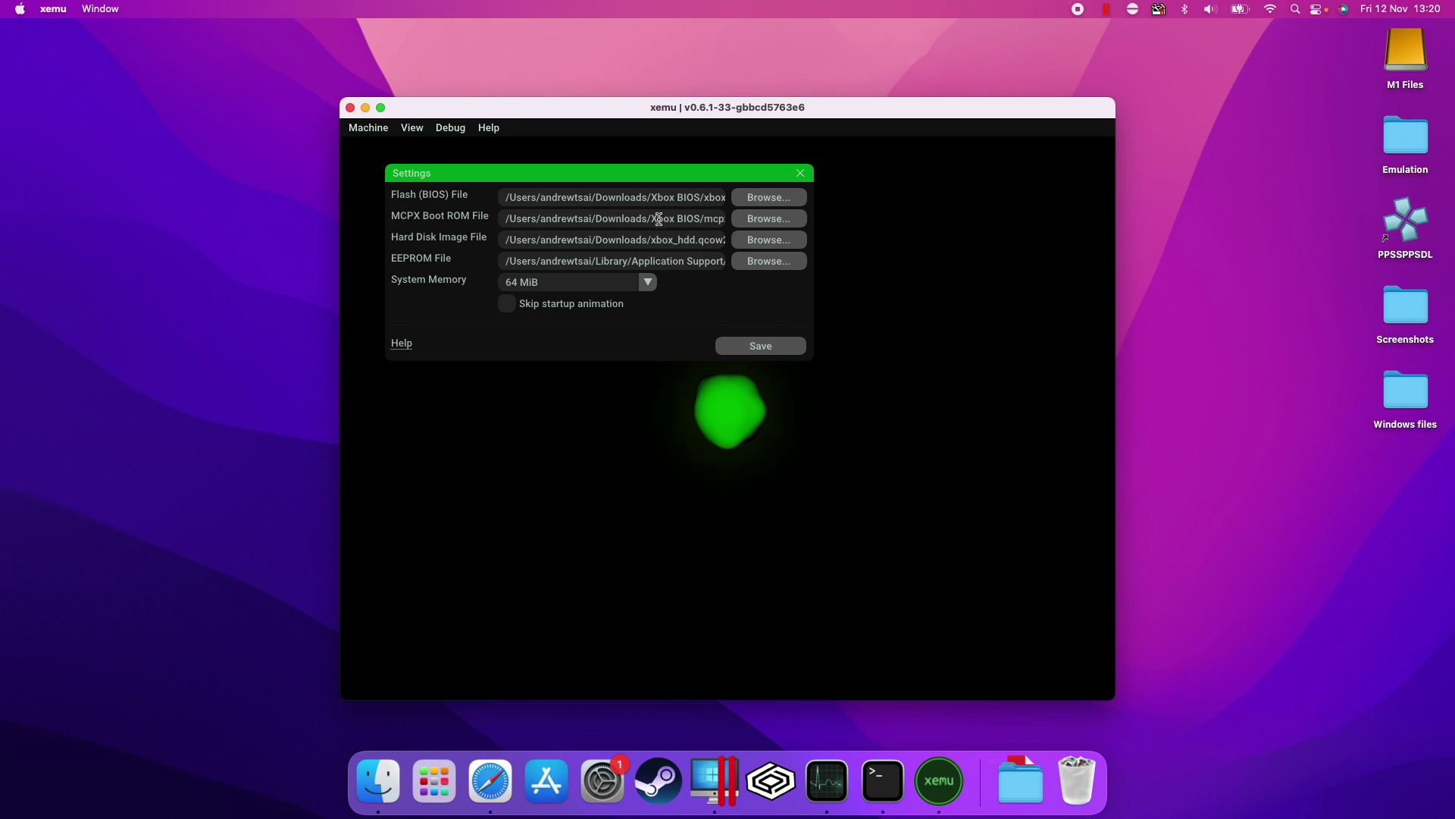
Step: Check the MCPX Boot ROM file path and inspect mcpx_1.0.bin in the Xbox BIOS folder
{"action": "left_click_drag", "start_coordinate": [652, 221], "coordinate": [743, 222]}
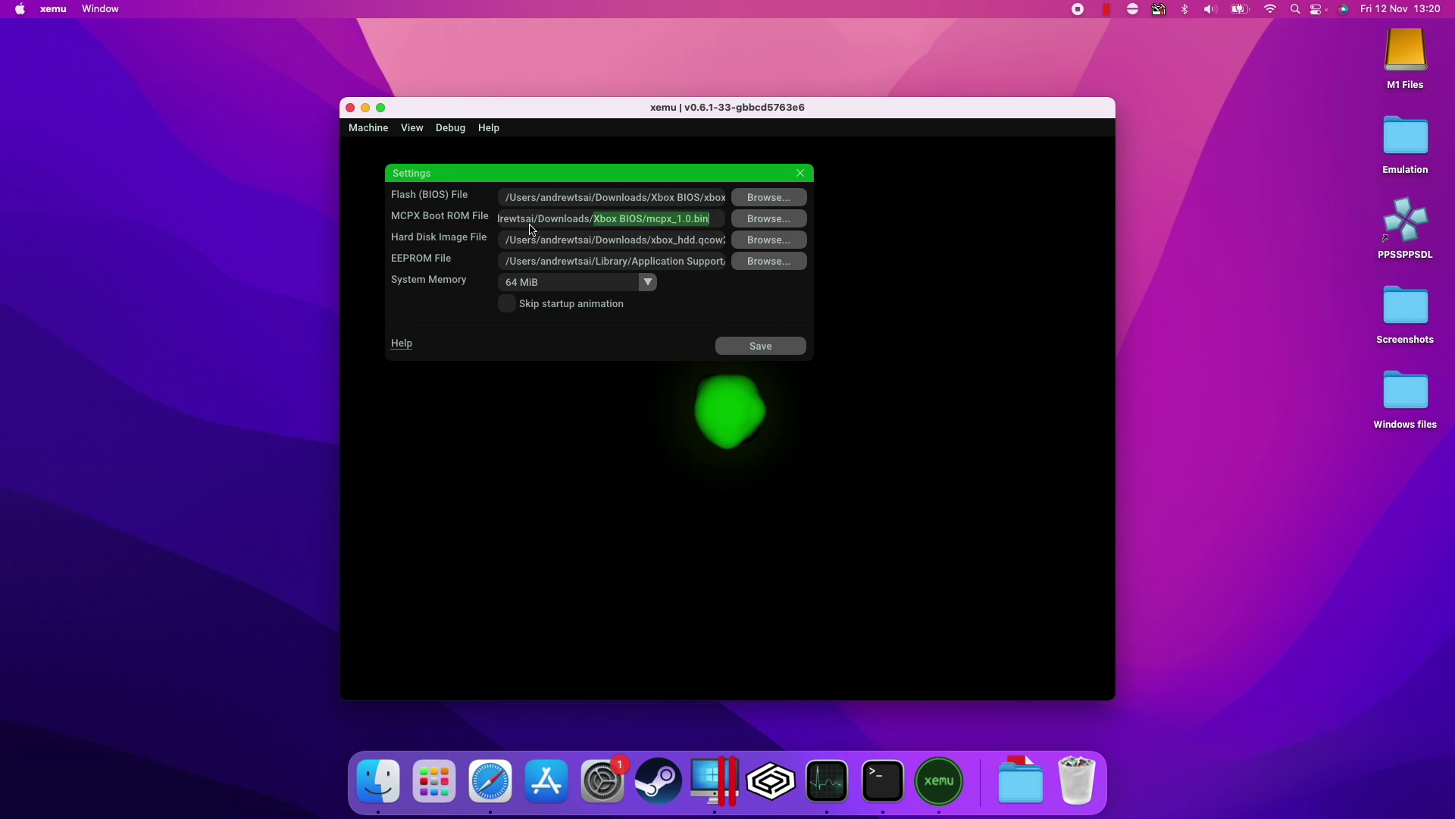
{"action": "left_click", "coordinate": [630, 220]}
{"action": "left_click", "coordinate": [646, 219]}
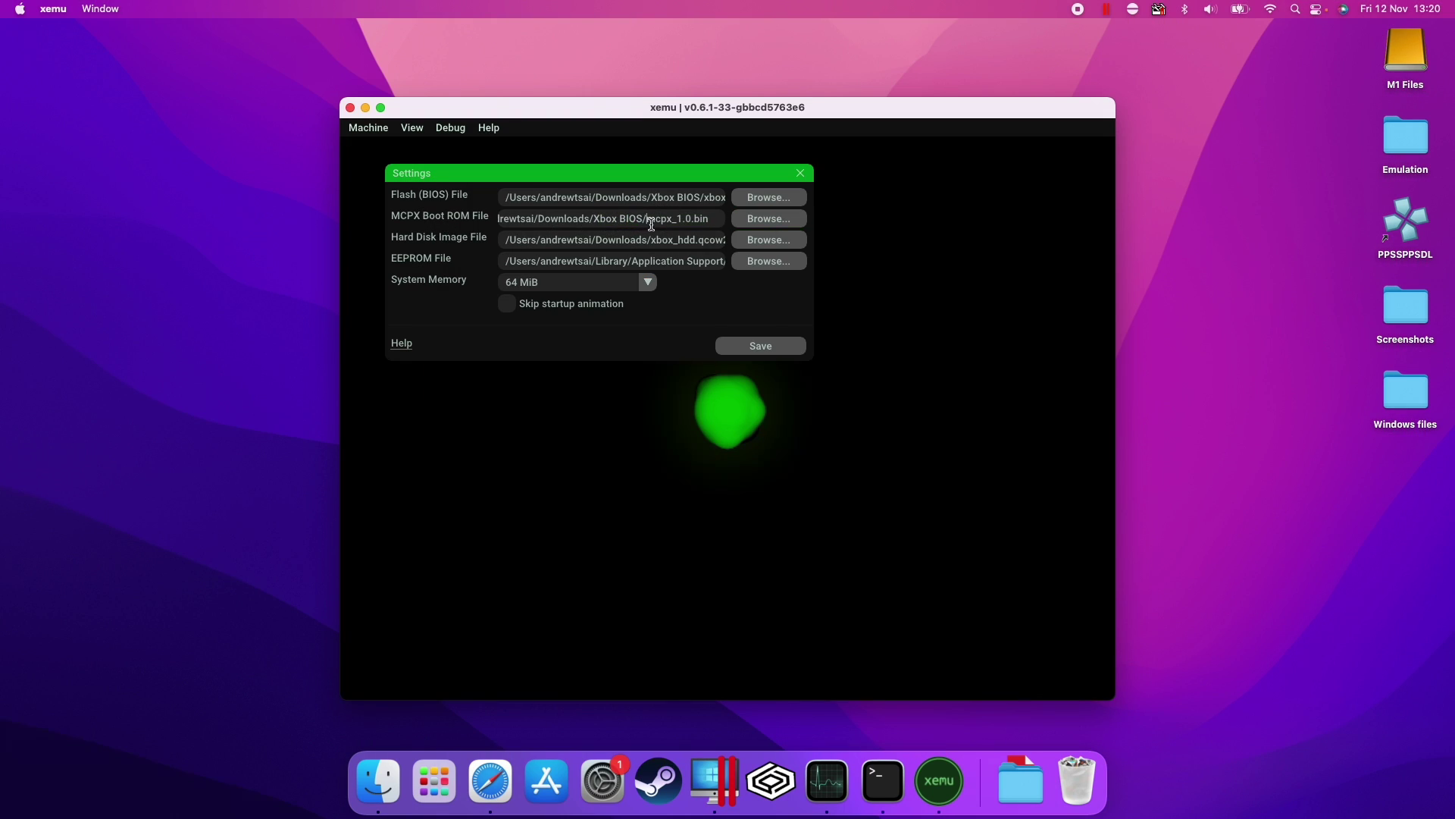
{"action": "left_click", "coordinate": [774, 219]}
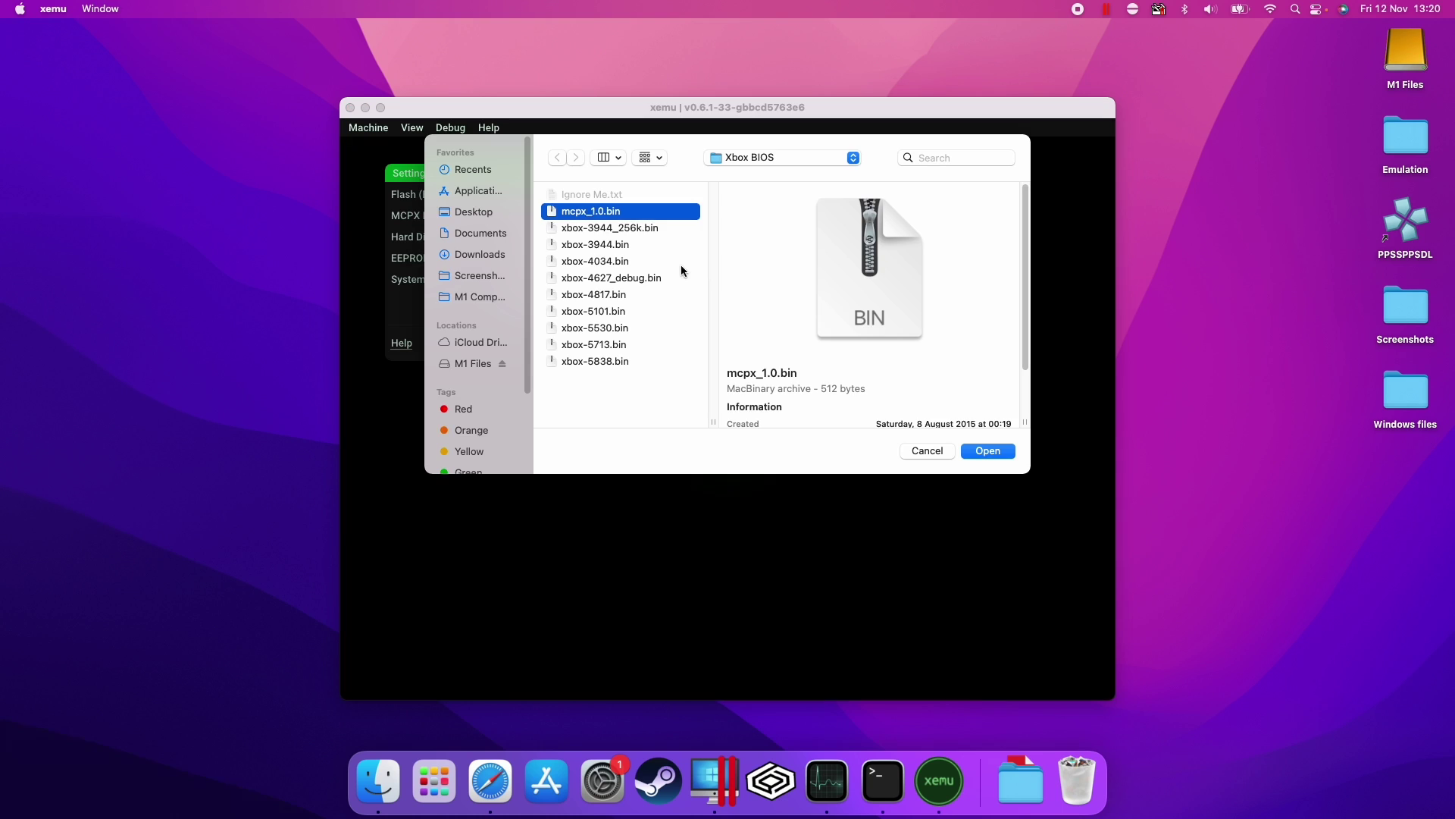
{"action": "left_click", "coordinate": [746, 161]}
{"action": "left_click", "coordinate": [927, 450]}
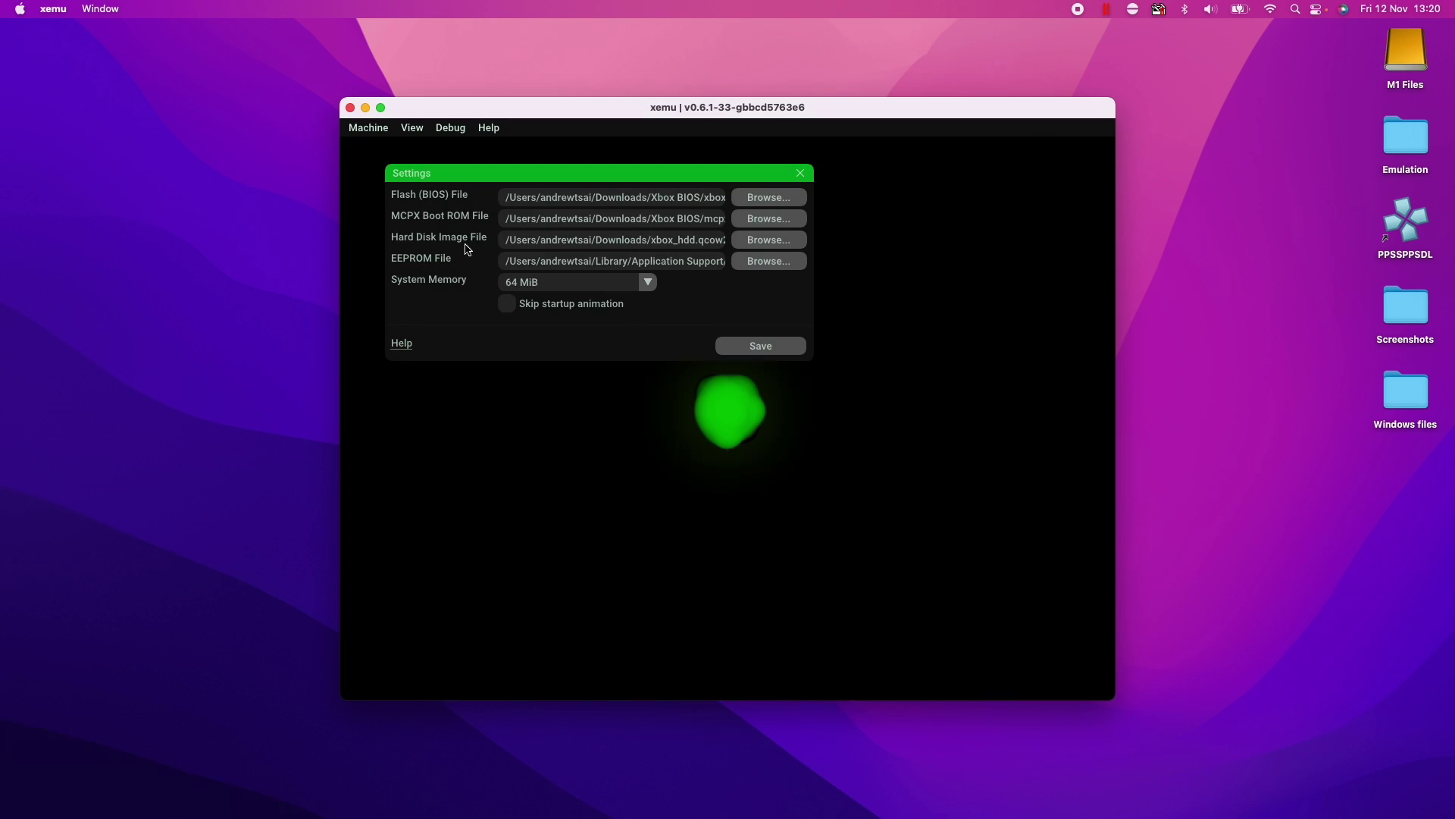
Step: Choose xbox_hdd.qcow2 from the Downloads folder as the hard disk image and save the machine settings
{"action": "left_click", "coordinate": [762, 239]}
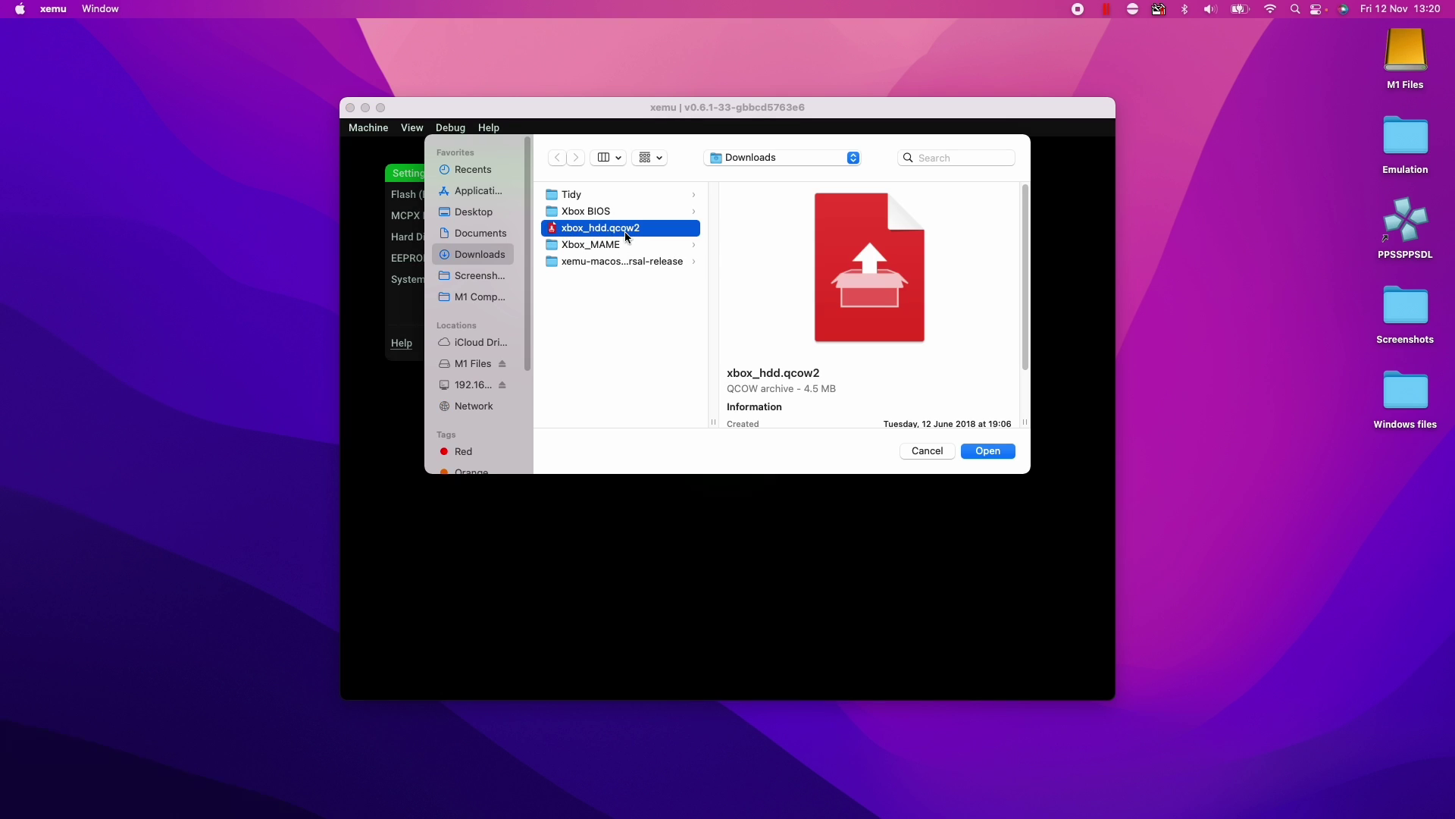
{"action": "key", "text": "Return"}
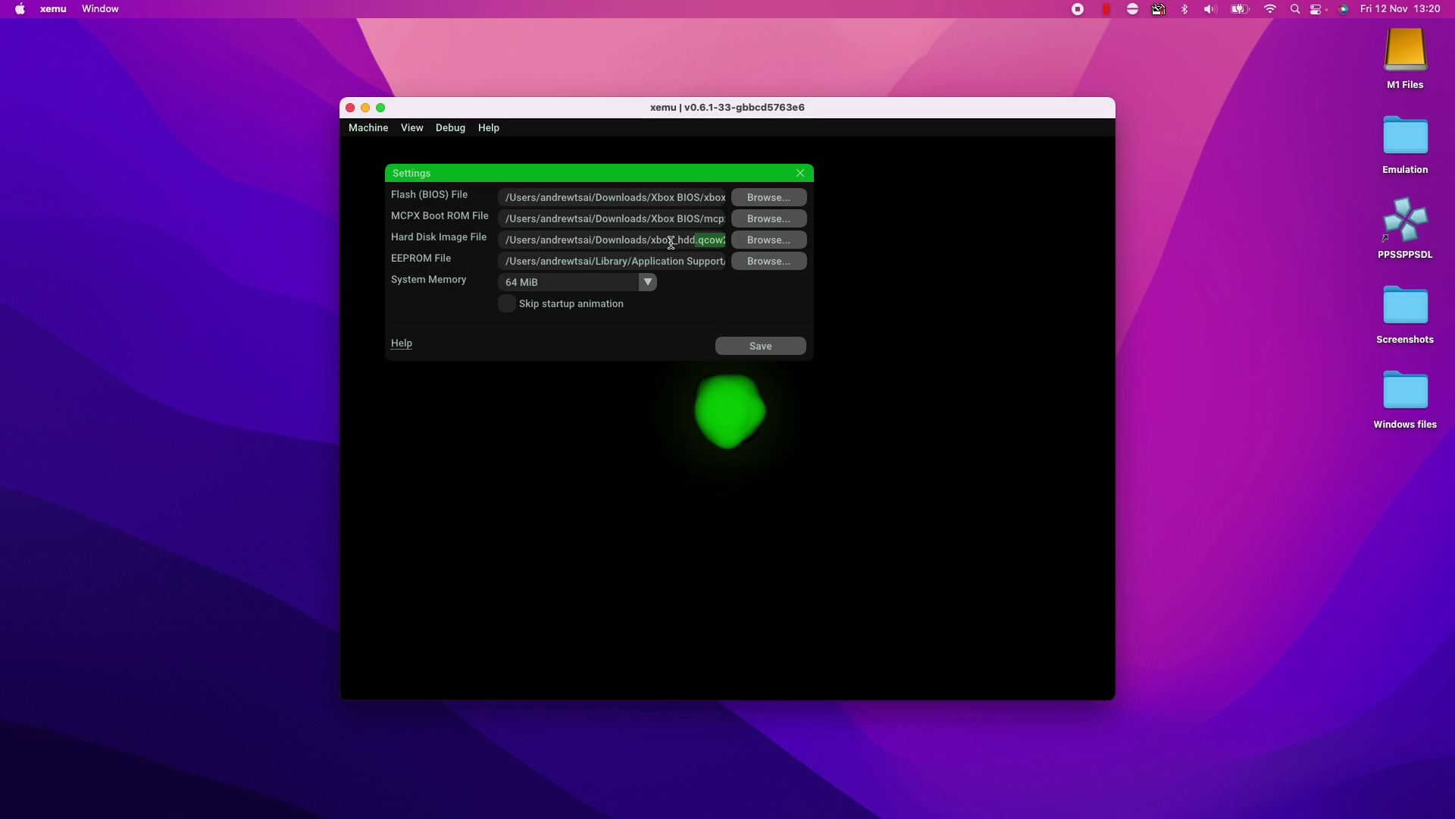
{"action": "left_click", "coordinate": [778, 356]}
Step: Restart xemu and allow it to access files in the Downloads folder
{"action": "left_click", "coordinate": [350, 107]}
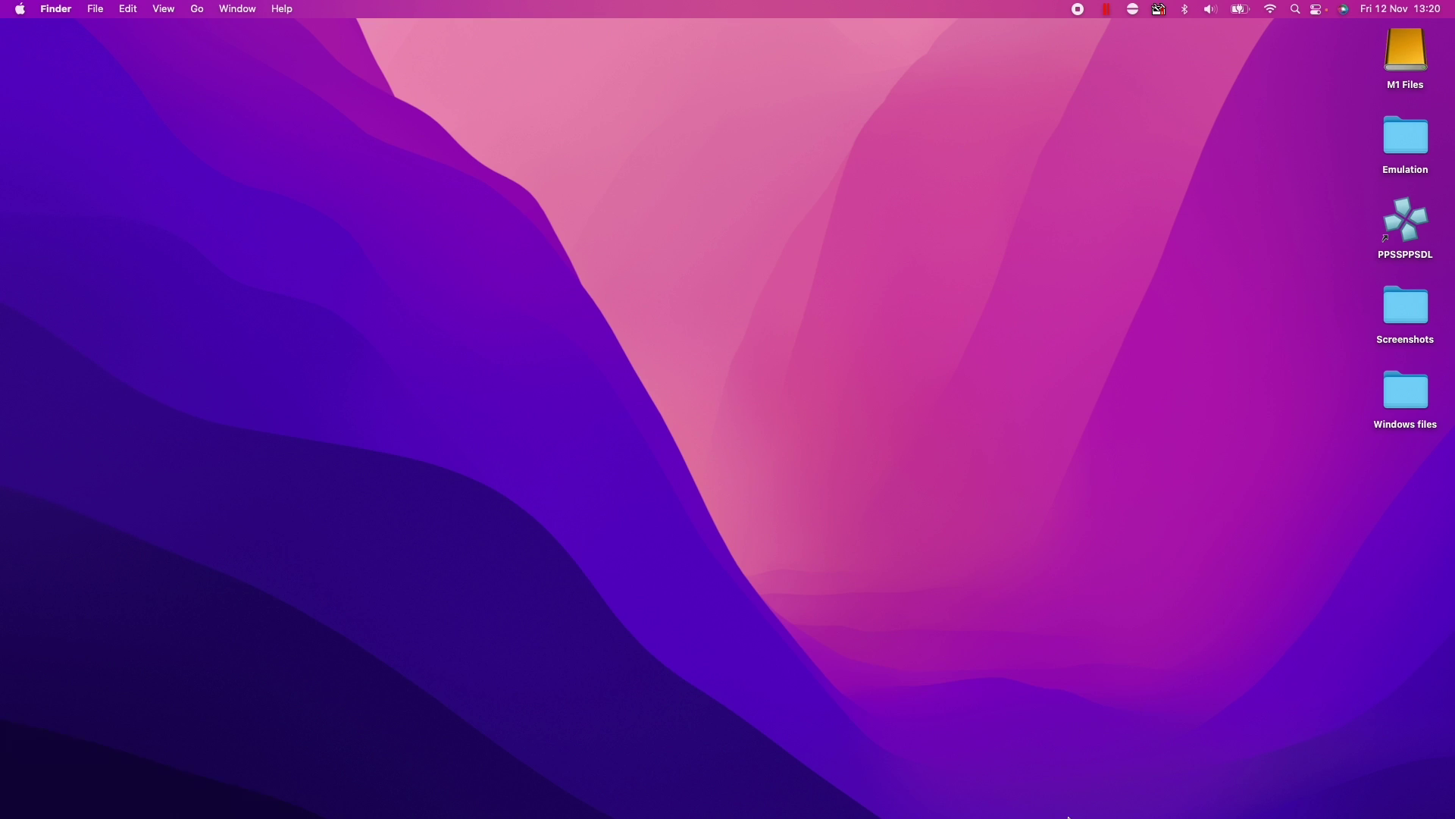
{"action": "mouse_move", "coordinate": [999, 805]}
{"action": "left_click", "coordinate": [940, 781]}
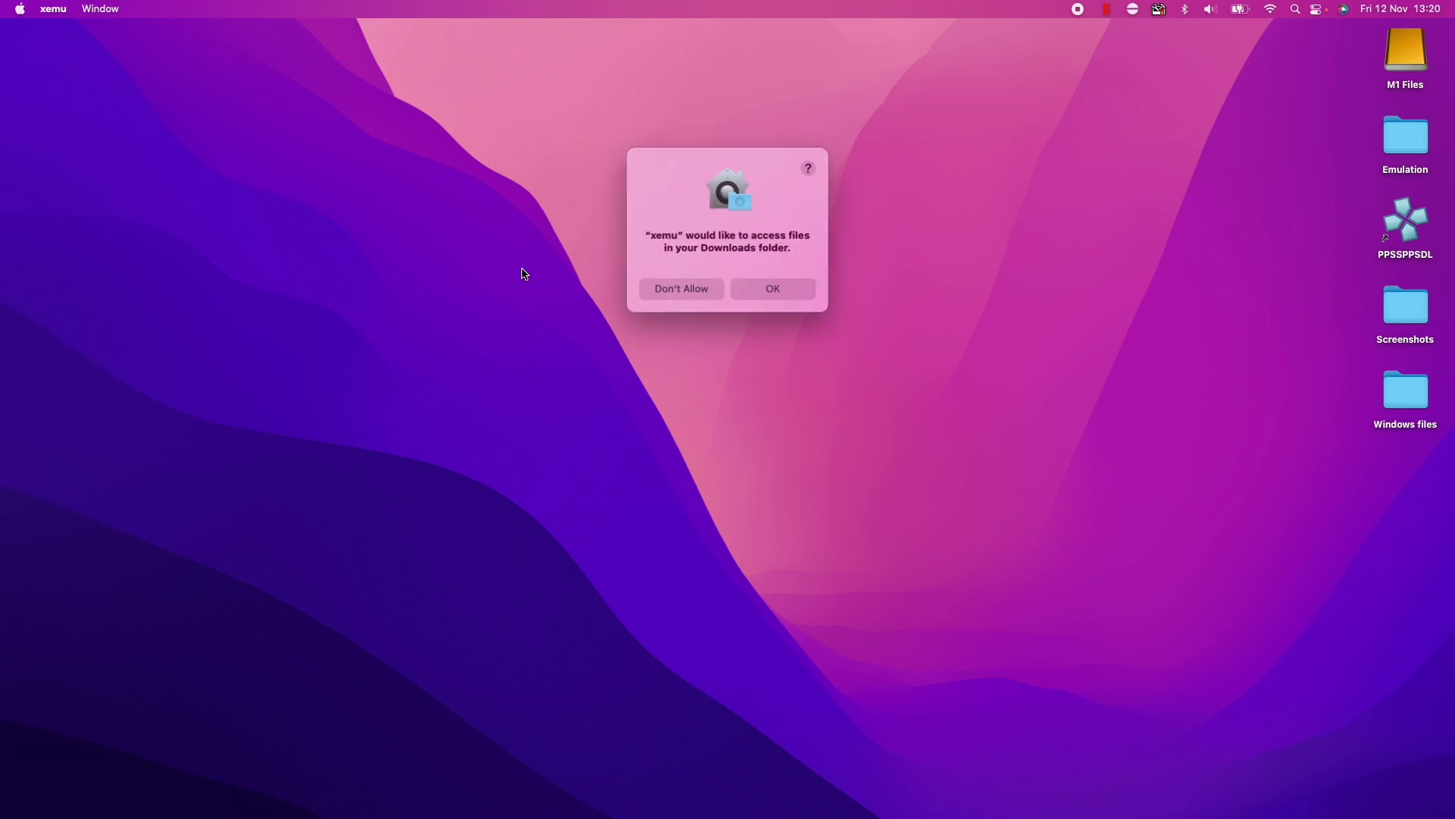
{"action": "left_click", "coordinate": [758, 296]}
{"action": "left_click", "coordinate": [766, 302]}
{"action": "left_click", "coordinate": [369, 128]}
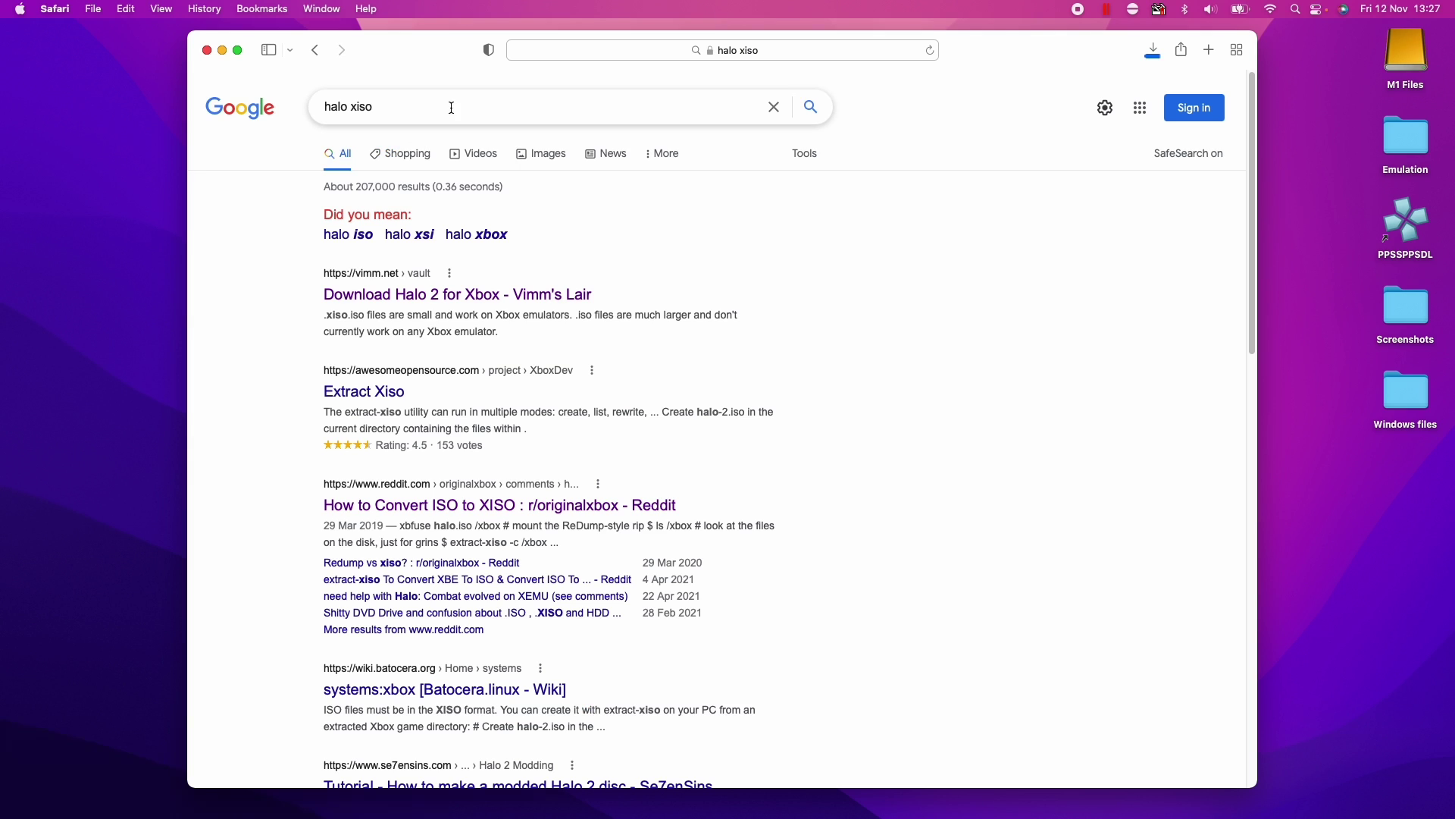
Step: From the halo xiso search results, open Vimm's Lair's Halo 2 page and examine the disc image format options
{"action": "left_click_drag", "start_coordinate": [351, 106], "coordinate": [376, 106]}
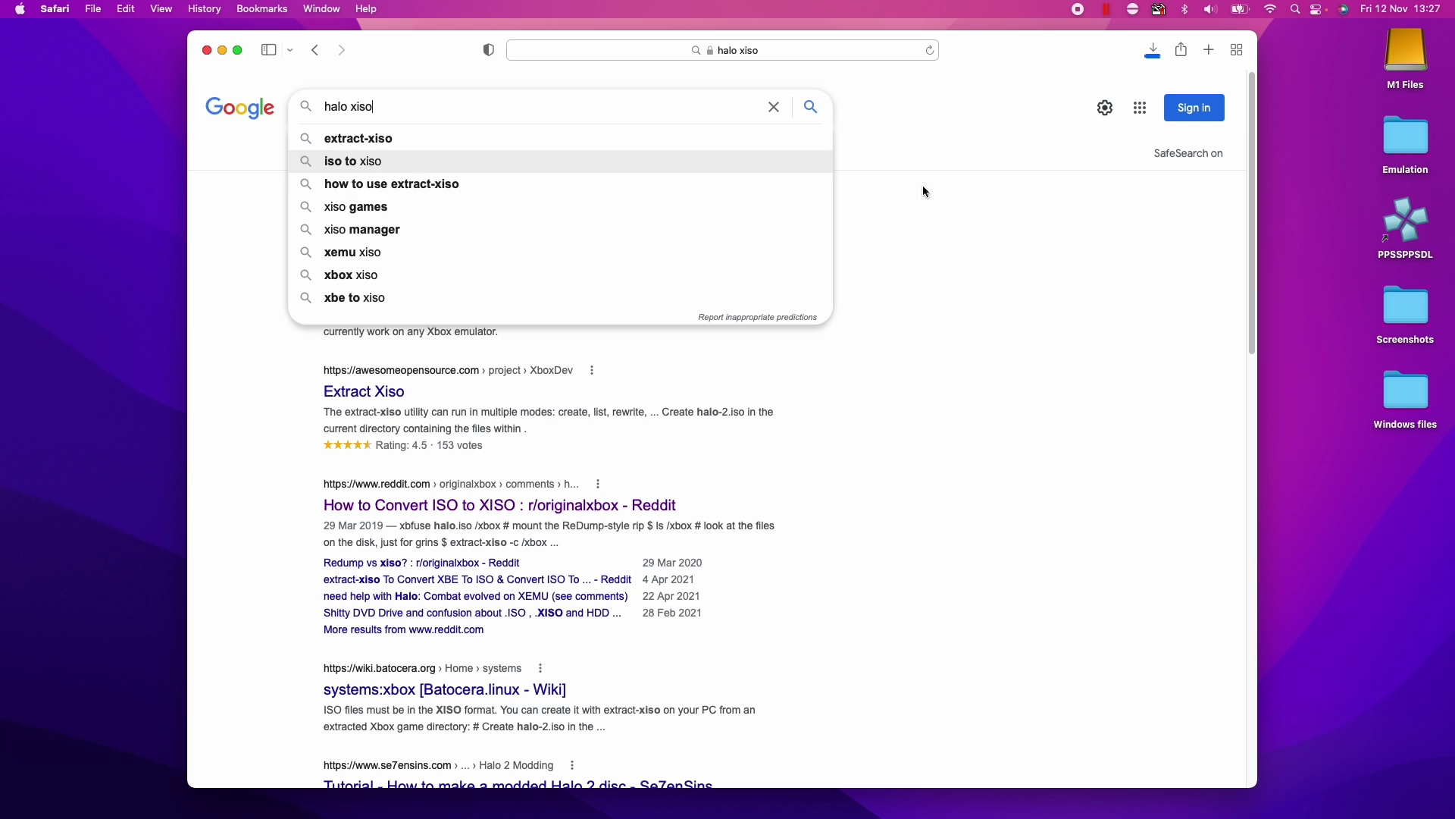
{"action": "left_click", "coordinate": [922, 185]}
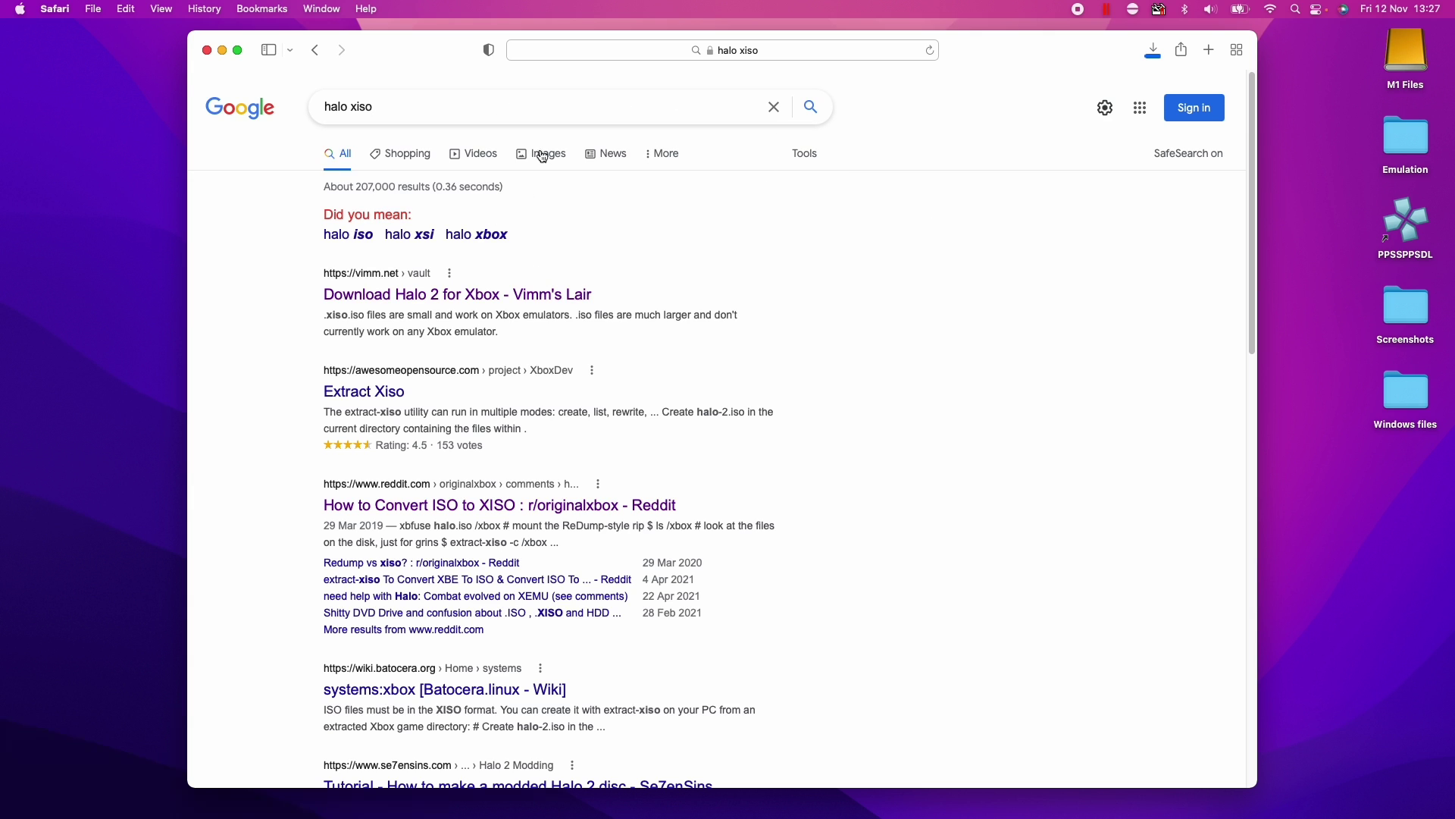
{"action": "left_click", "coordinate": [458, 294]}
{"action": "left_click", "coordinate": [639, 525]}
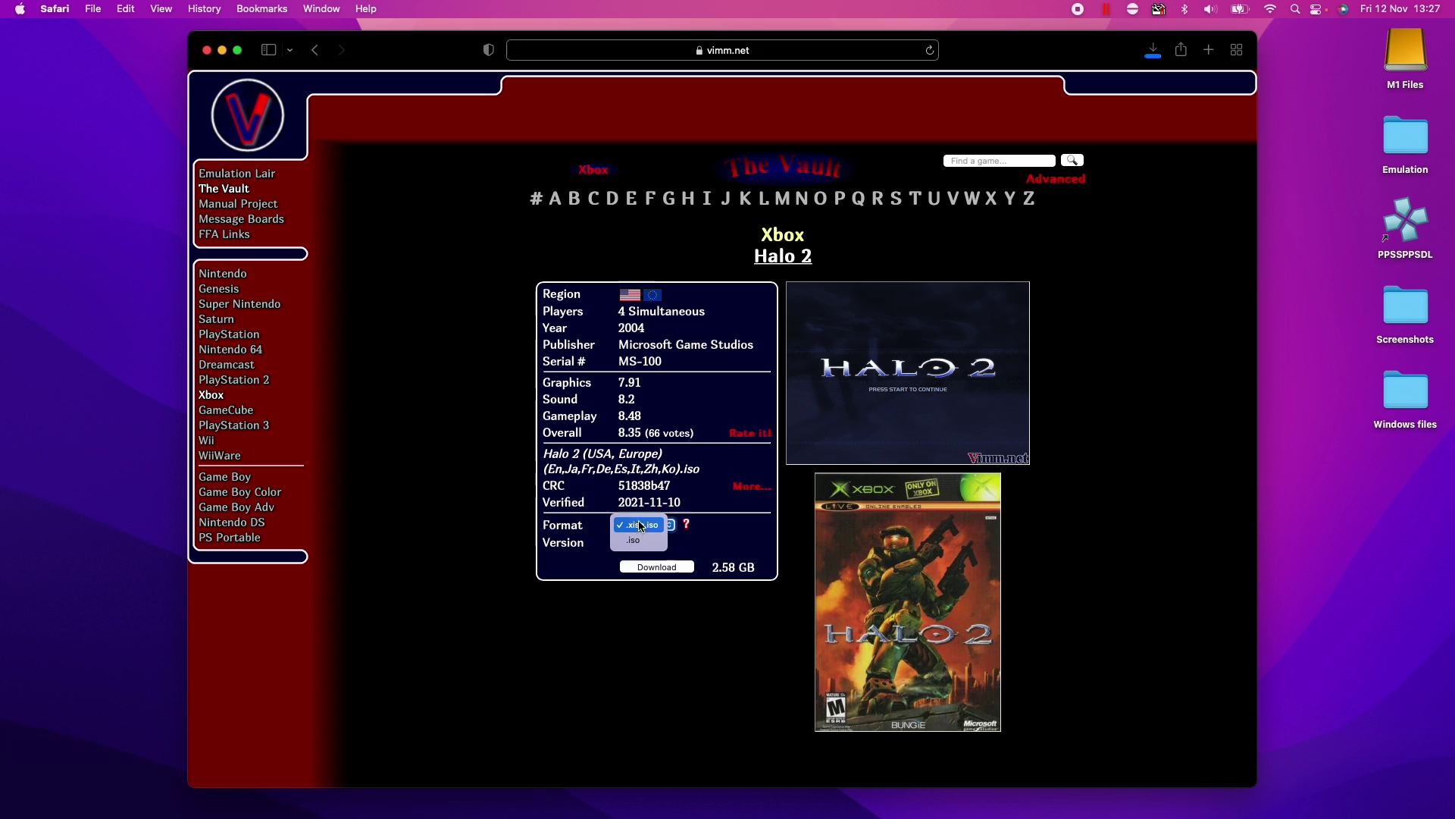
{"action": "left_click", "coordinate": [683, 524]}
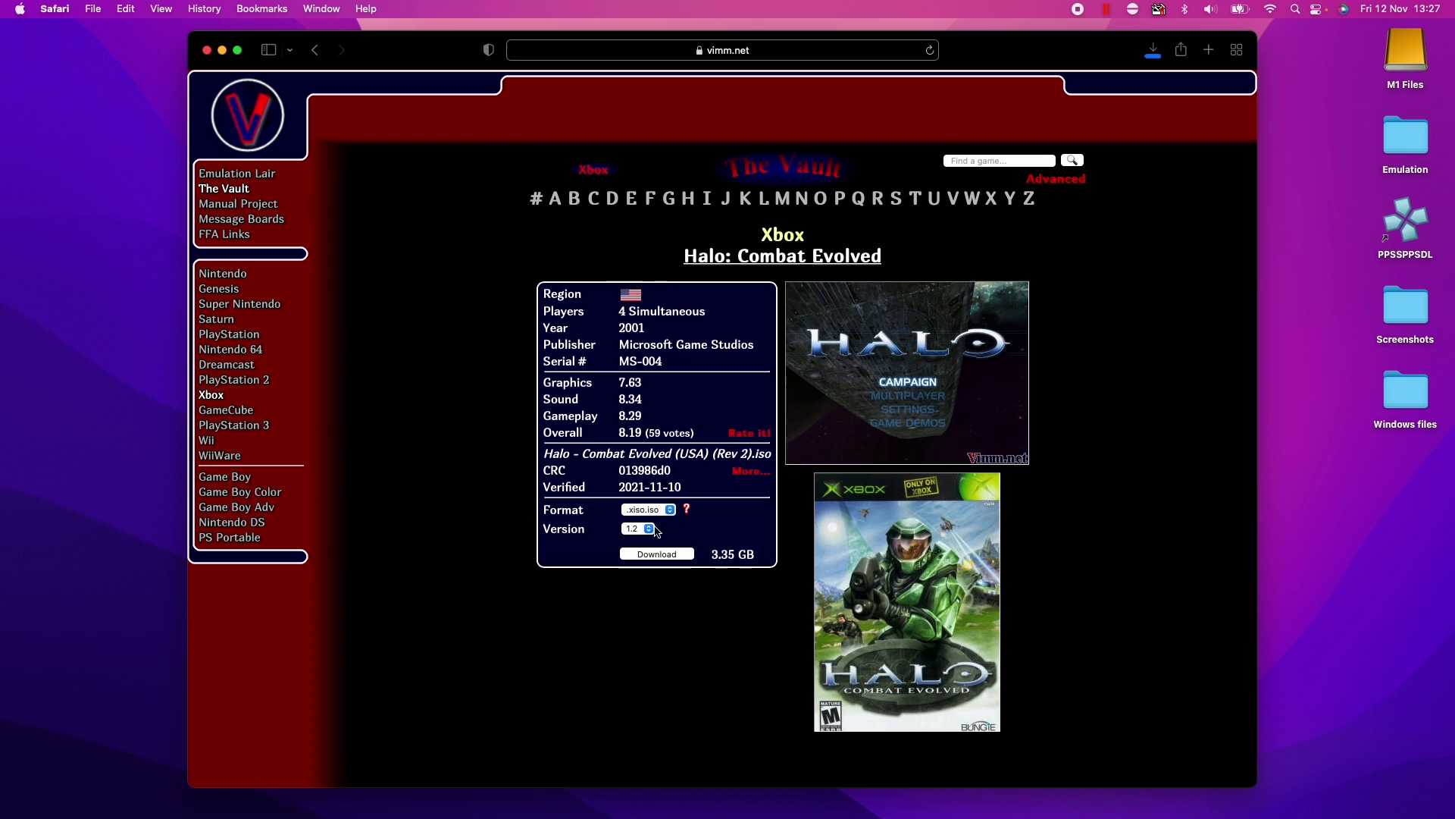
Step: Download Halo: Combat Evolved version 1.2 in .xiso.iso format from Vimm's Lair, allowing downloads from vimm.net
{"action": "left_click", "coordinate": [639, 509]}
{"action": "left_click", "coordinate": [658, 510]}
{"action": "left_click", "coordinate": [662, 556]}
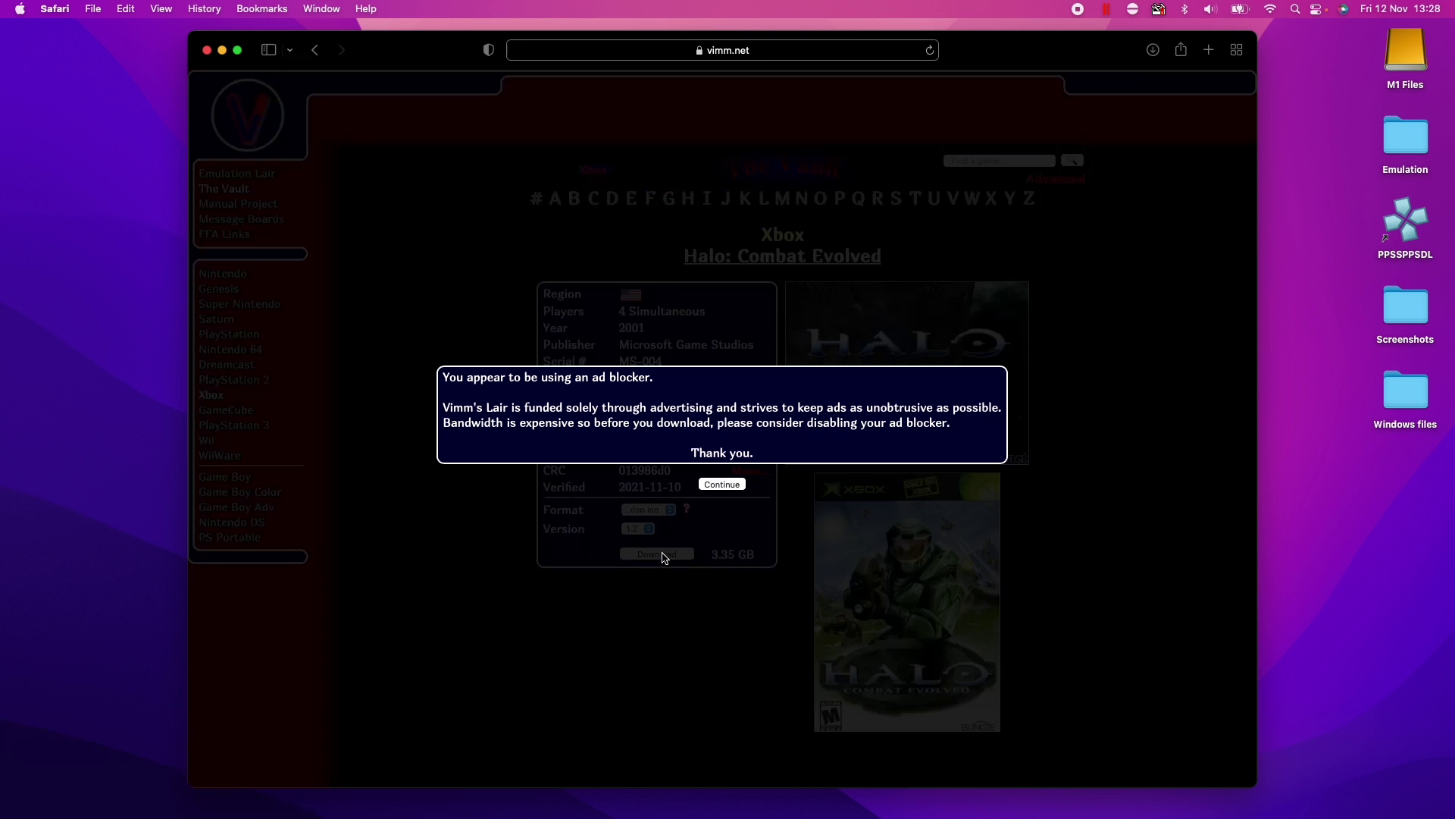
{"action": "left_click", "coordinate": [716, 479]}
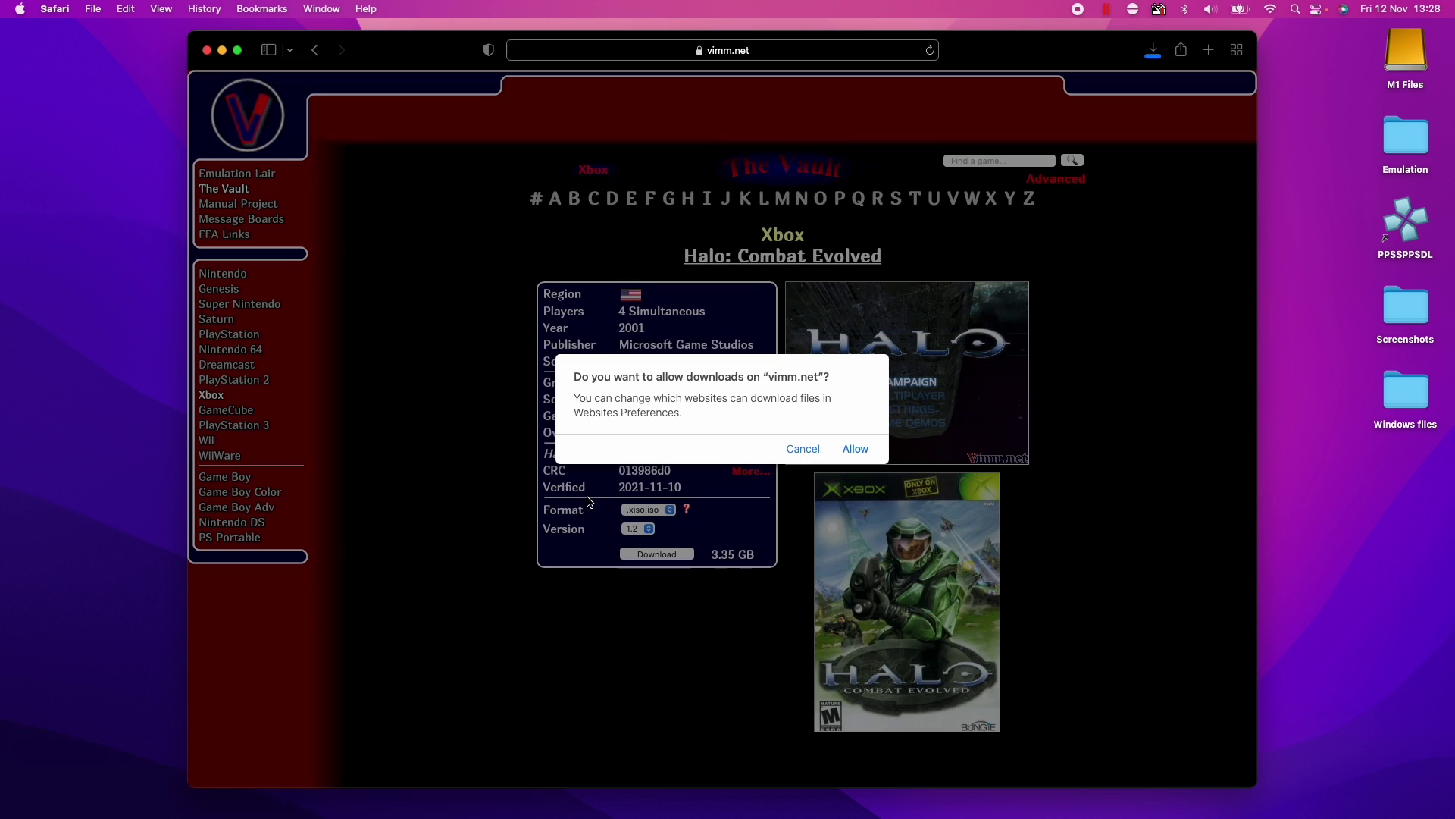
{"action": "left_click", "coordinate": [858, 446]}
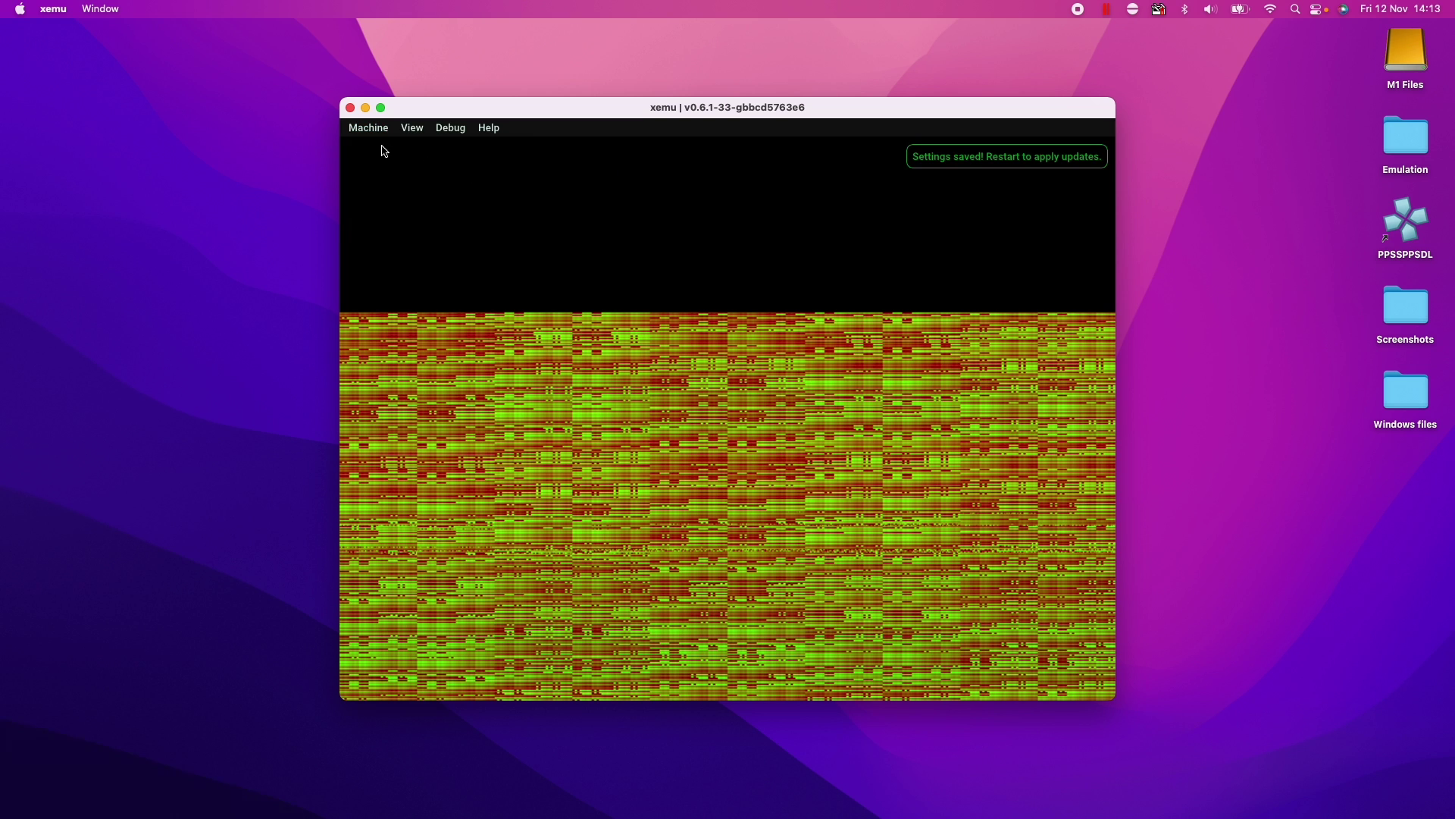
Step: Load the Halo - Combat Evolved (USA) (Rev 2).xiso.iso disc image into xemu
{"action": "left_click", "coordinate": [369, 128]}
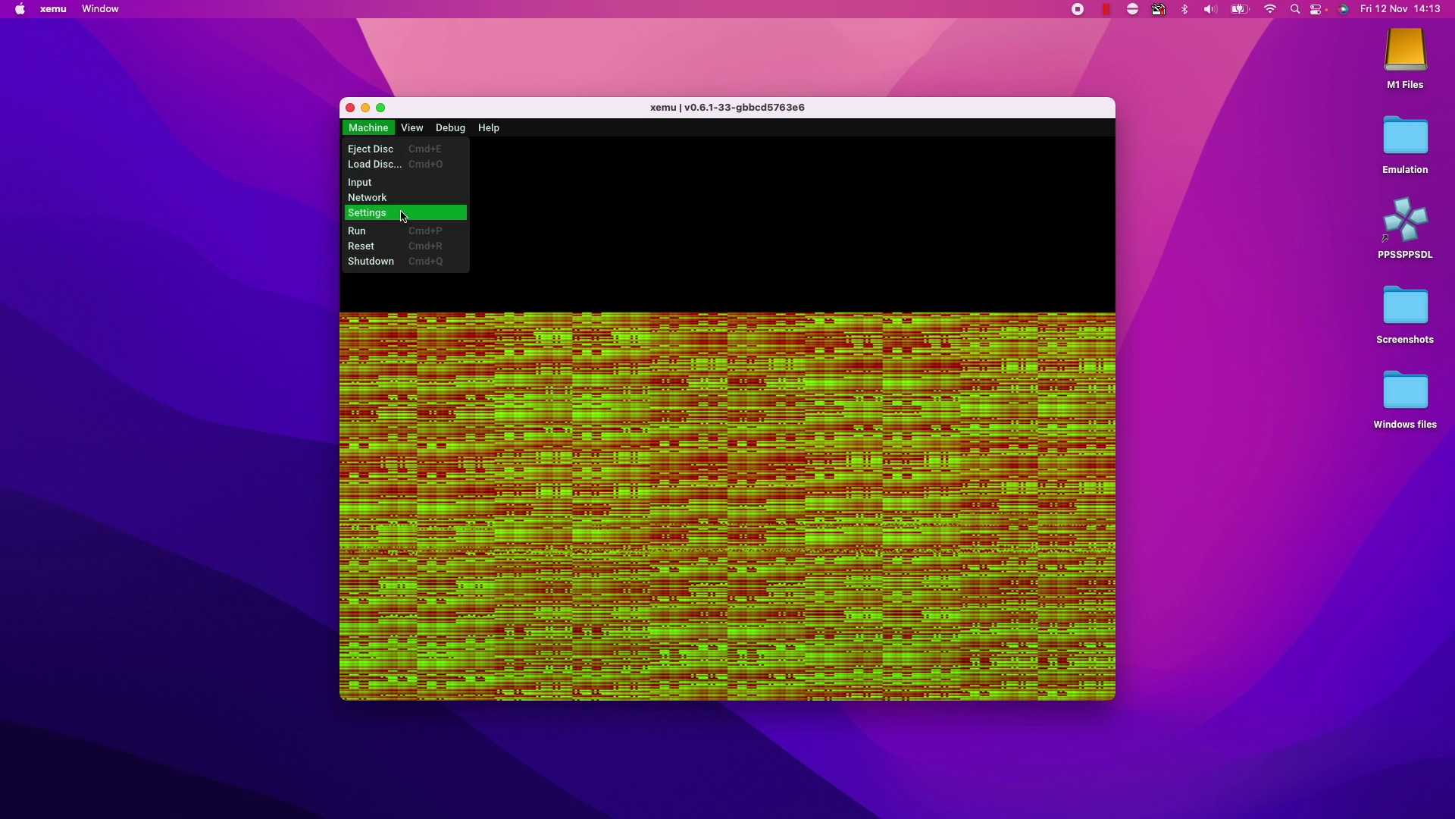
{"action": "left_click", "coordinate": [395, 165]}
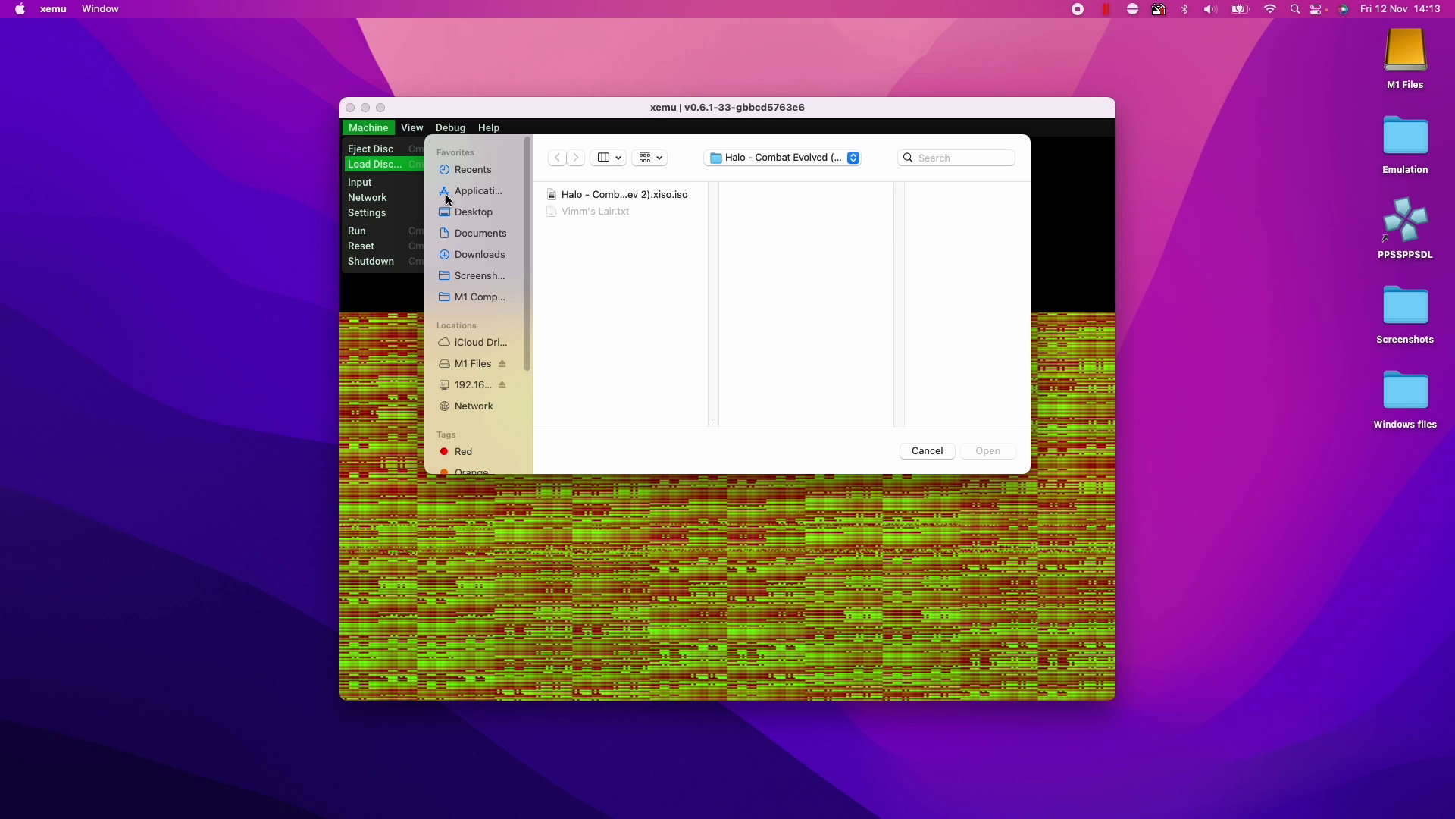
{"action": "left_click", "coordinate": [614, 194]}
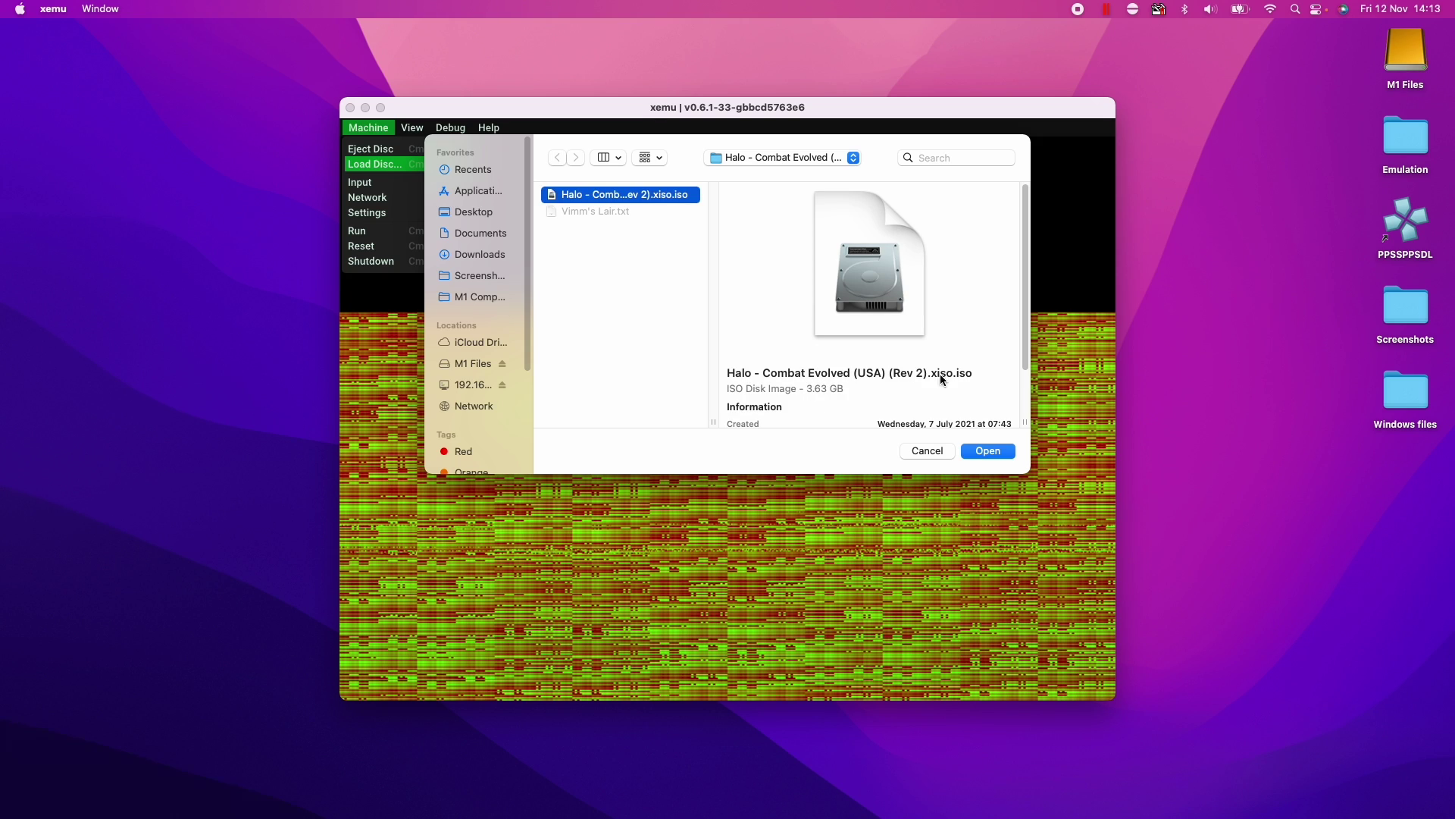
{"action": "left_click", "coordinate": [1004, 454]}
Step: Reset the emulated machine to boot the Halo disc and open the input settings
{"action": "left_click", "coordinate": [367, 131]}
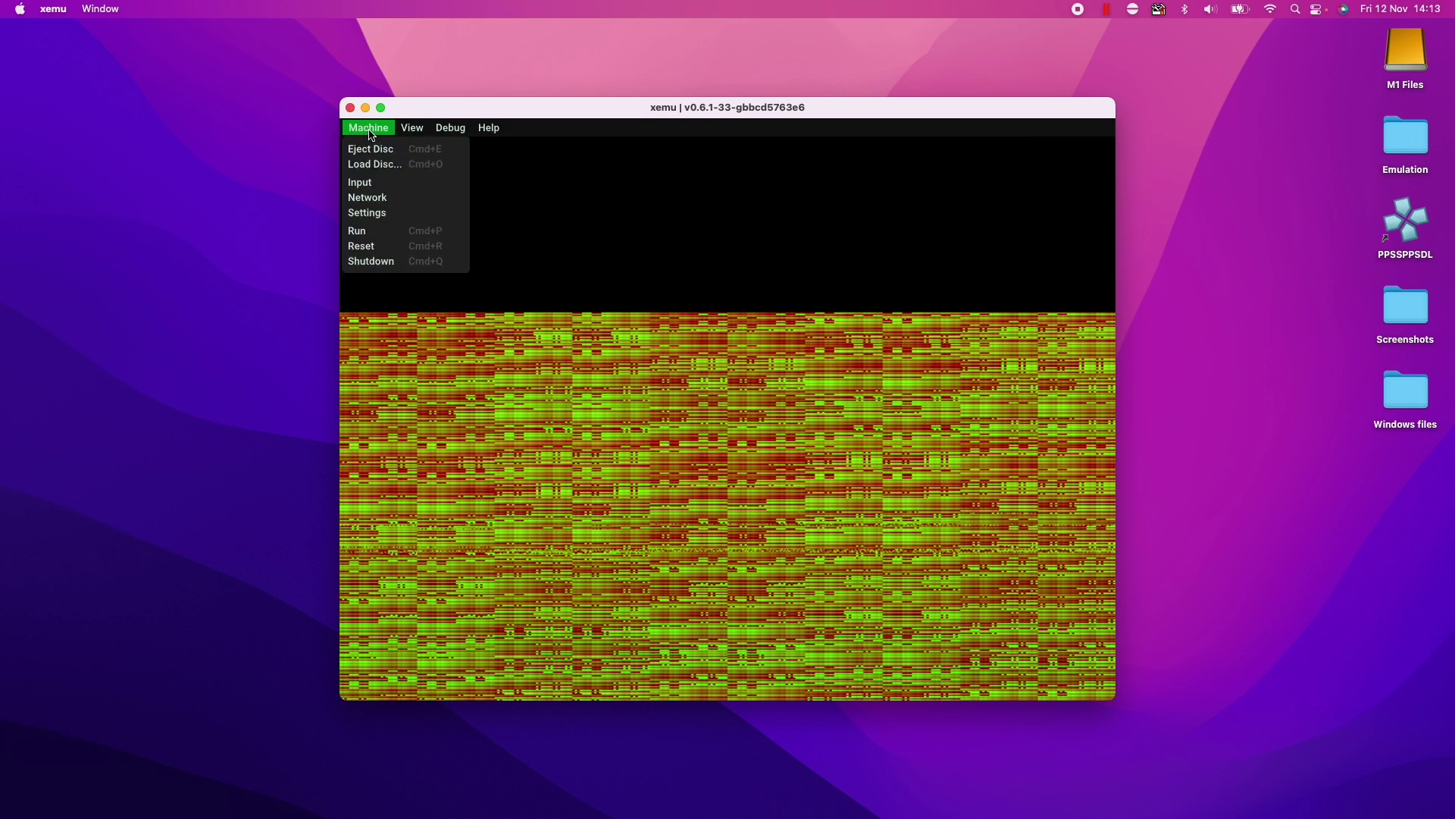
{"action": "left_click", "coordinate": [386, 252]}
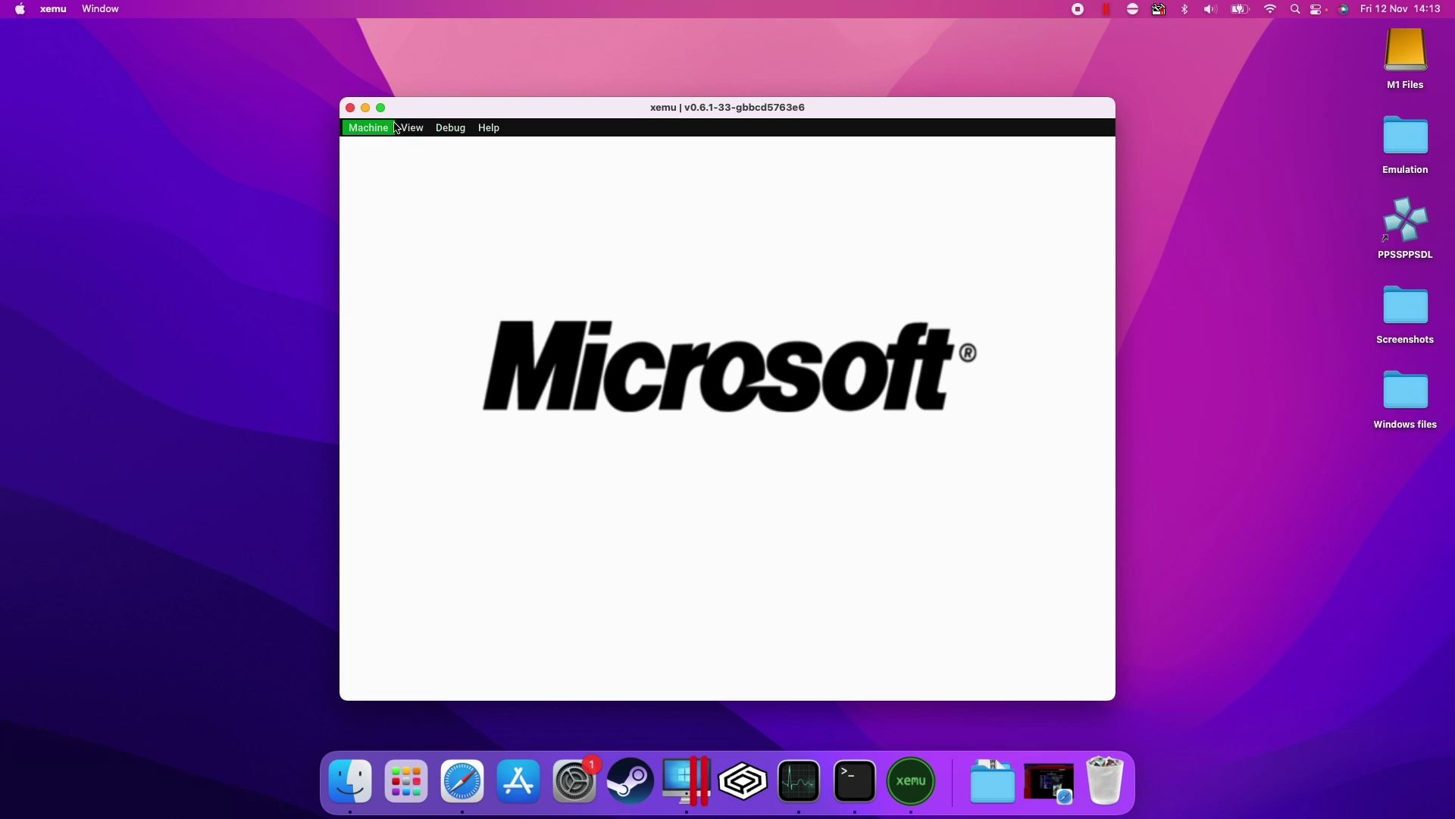
{"action": "left_click", "coordinate": [383, 128]}
{"action": "left_click", "coordinate": [375, 179]}
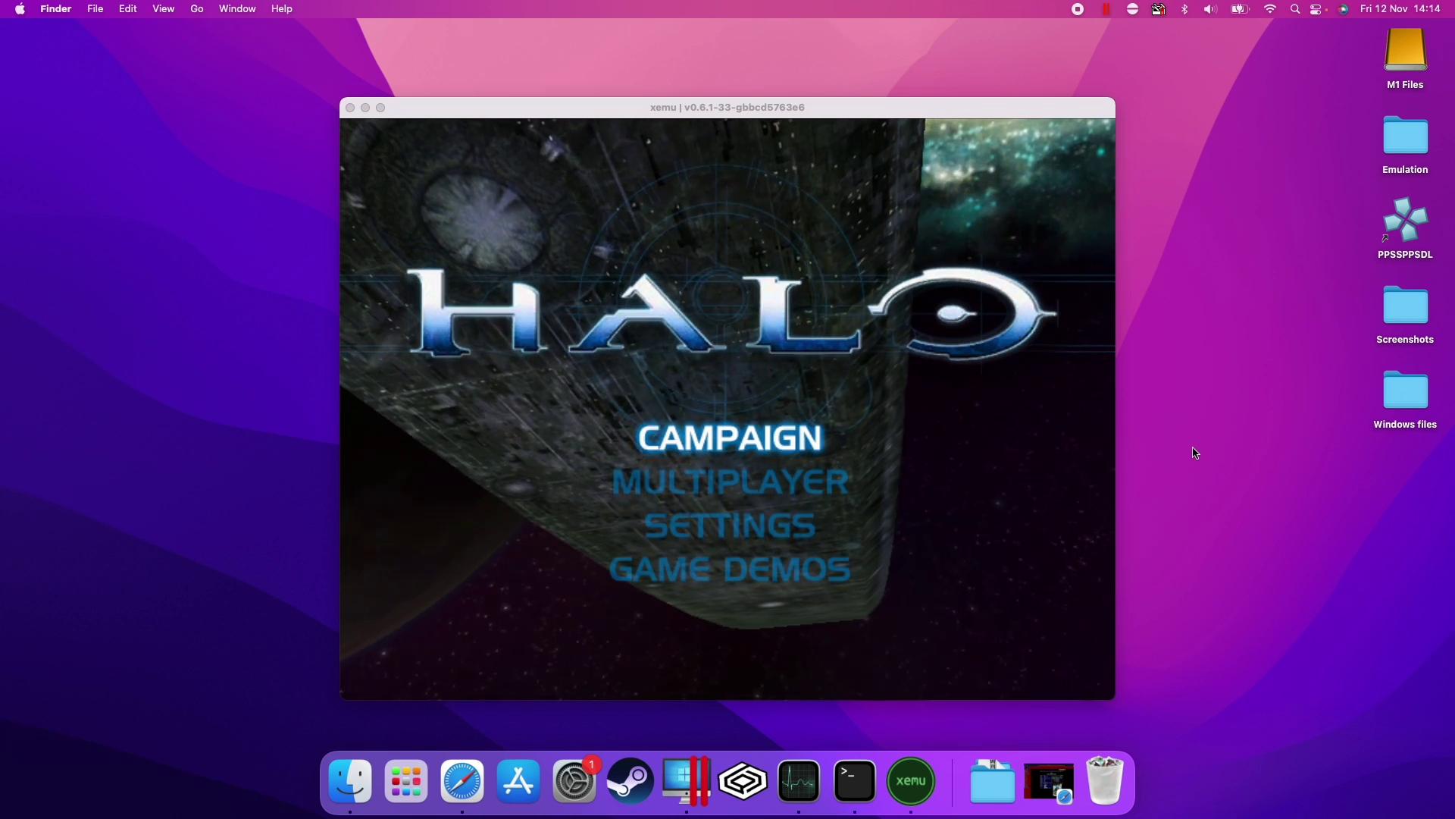
Step: Test the controls in Halo's main menu by opening the Settings profile selection, going back and highlighting Multiplayer
{"action": "key", "text": "Down"}
{"action": "key", "text": "Down"}
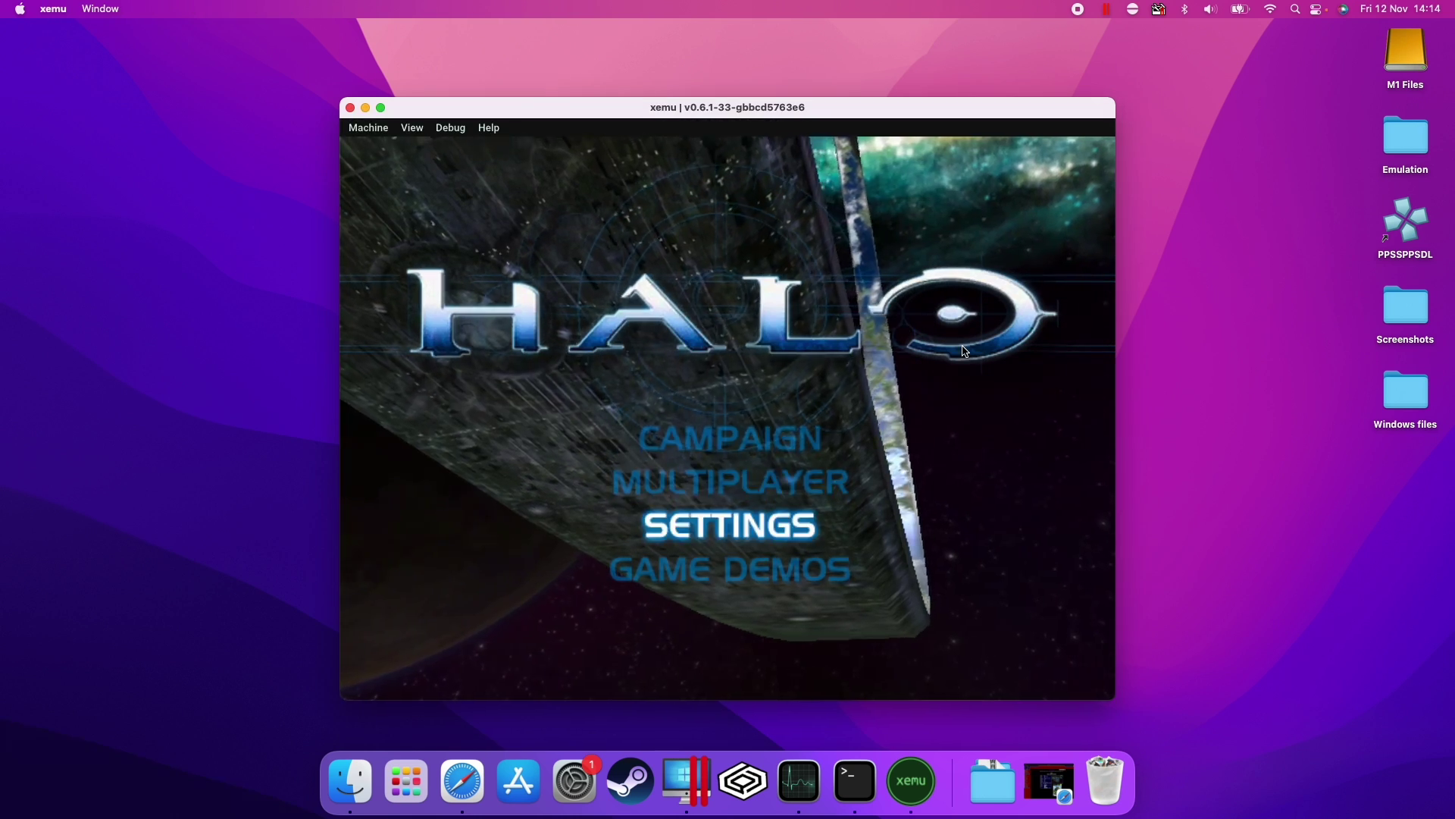
{"action": "key", "text": "Up"}
{"action": "key", "text": "Up"}
{"action": "key", "text": "Down"}
{"action": "key", "text": "Down"}
{"action": "key", "text": "a"}
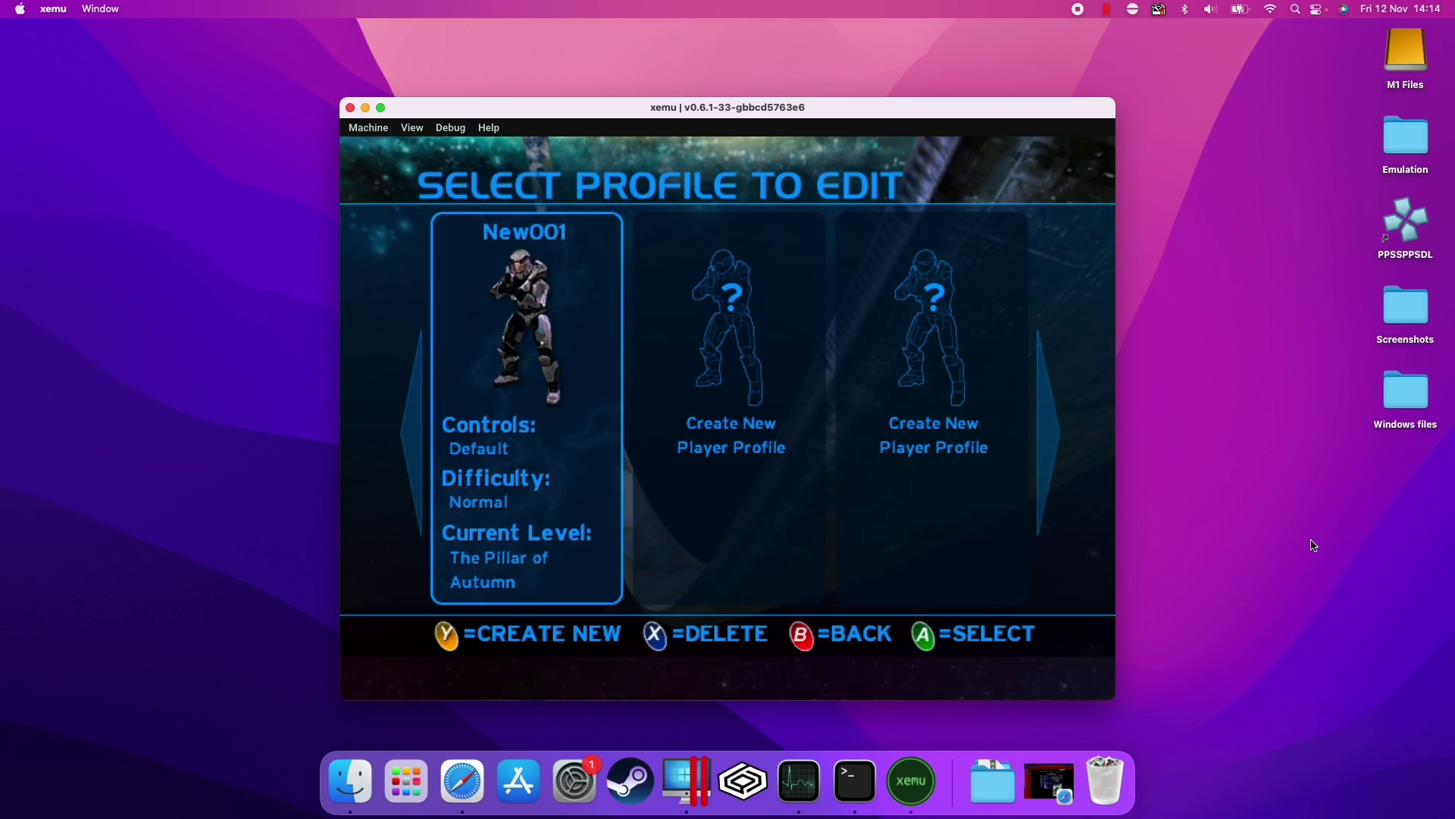
{"action": "key", "text": "b"}
{"action": "key", "text": "Up"}
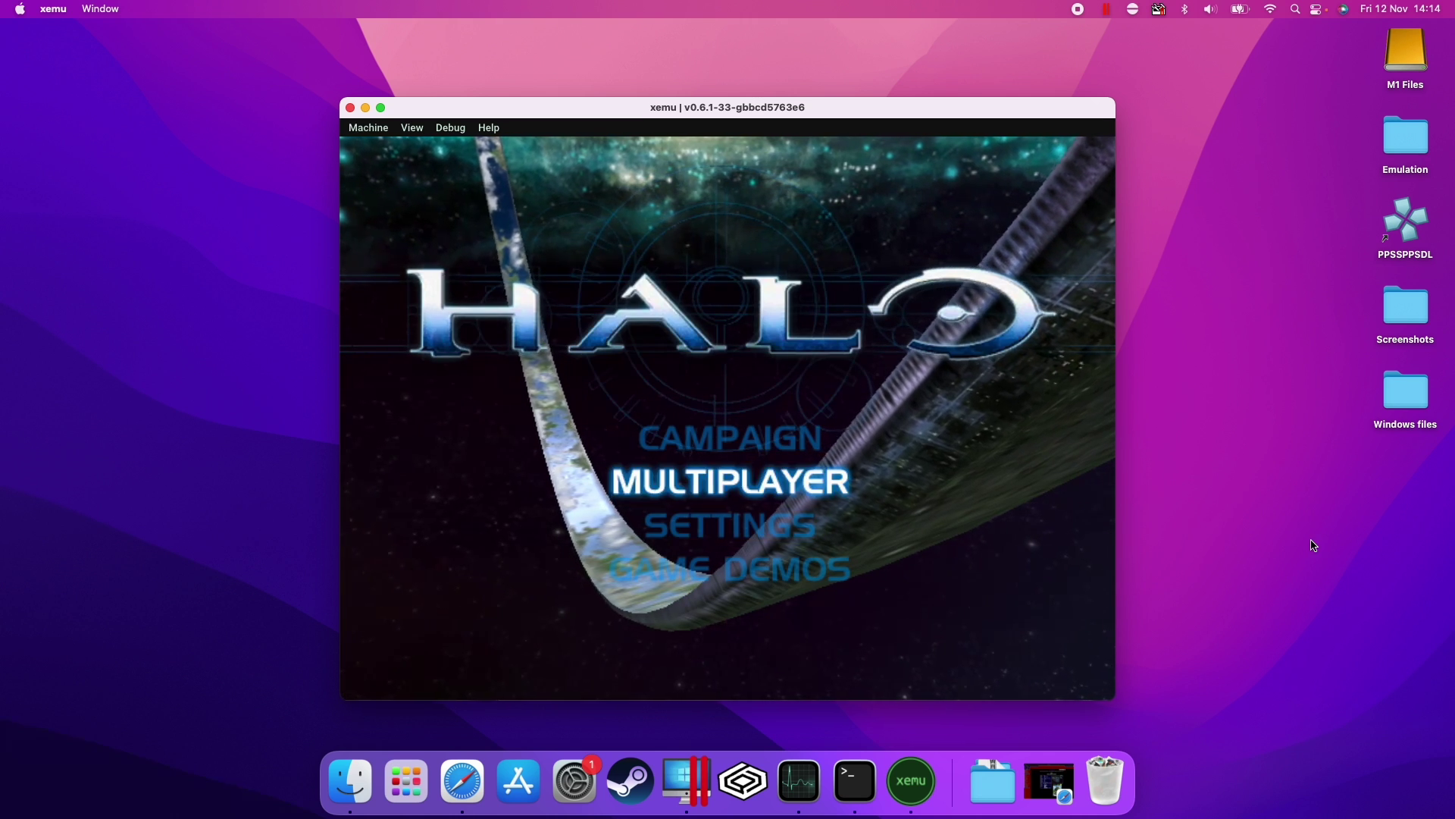
Step: Start a Halo campaign on the level The Pillar of Autumn
{"action": "key", "text": "Up"}
{"action": "key", "text": "a"}
{"action": "key", "text": "a"}
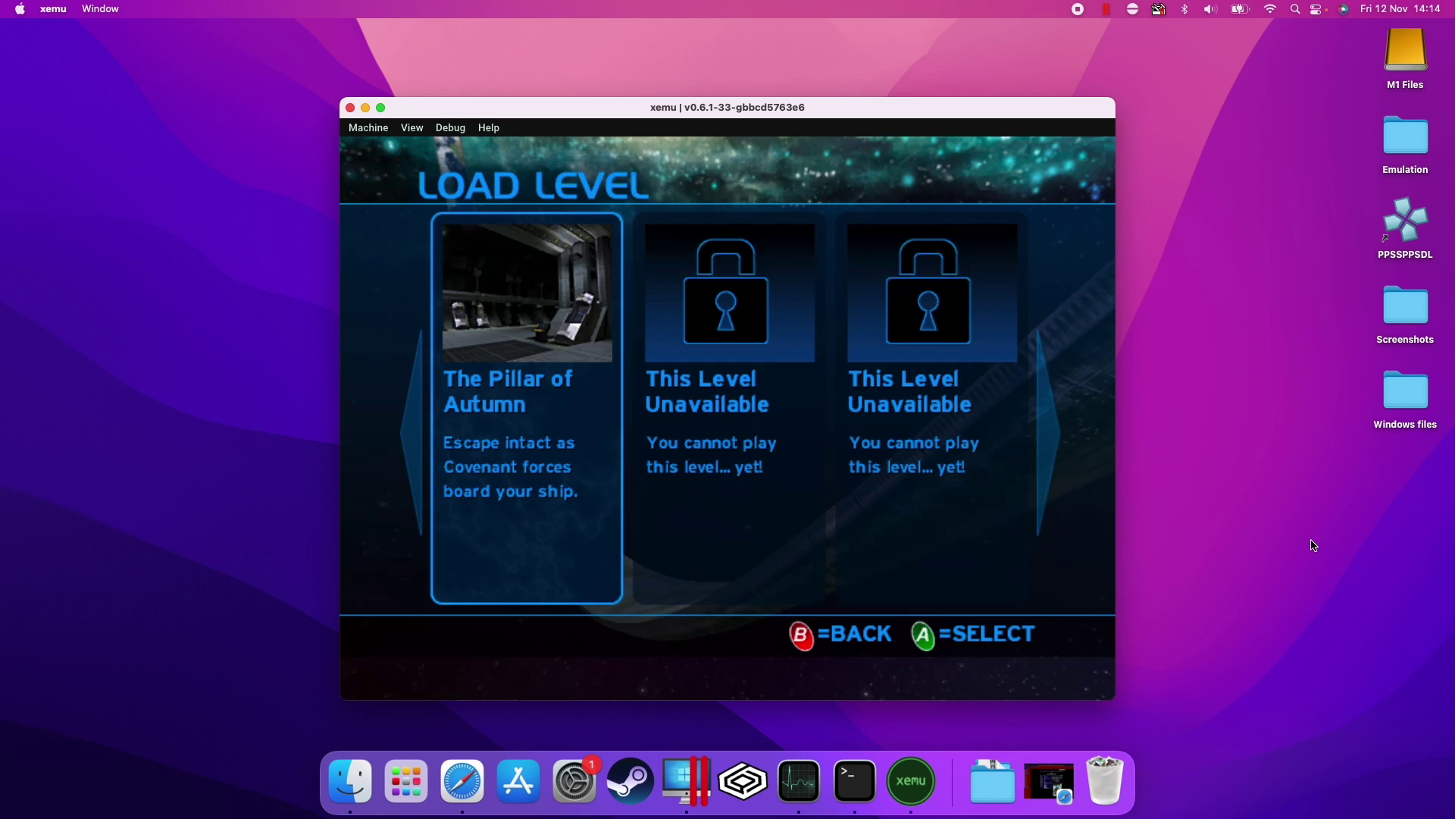
{"action": "key", "text": "a"}
{"action": "key", "text": "a"}
Step: Show the Video Debug overlay, reposition it over the game picture and switch the emulator to full screen
{"action": "left_click", "coordinate": [413, 128]}
{"action": "mouse_move", "coordinate": [457, 135]}
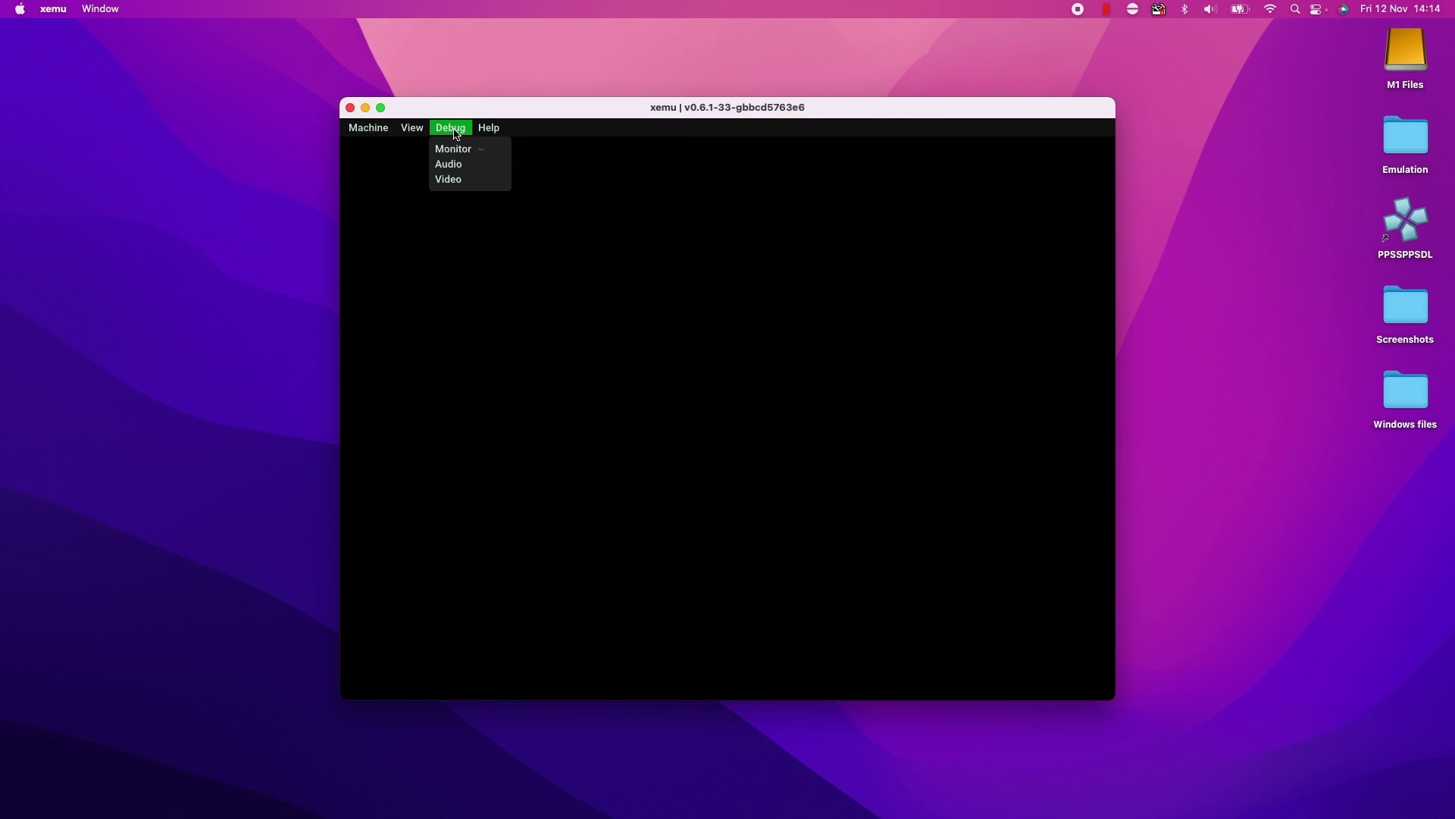
{"action": "left_click", "coordinate": [467, 180]}
{"action": "left_click_drag", "start_coordinate": [465, 169], "coordinate": [750, 526]}
{"action": "left_click", "coordinate": [748, 521]}
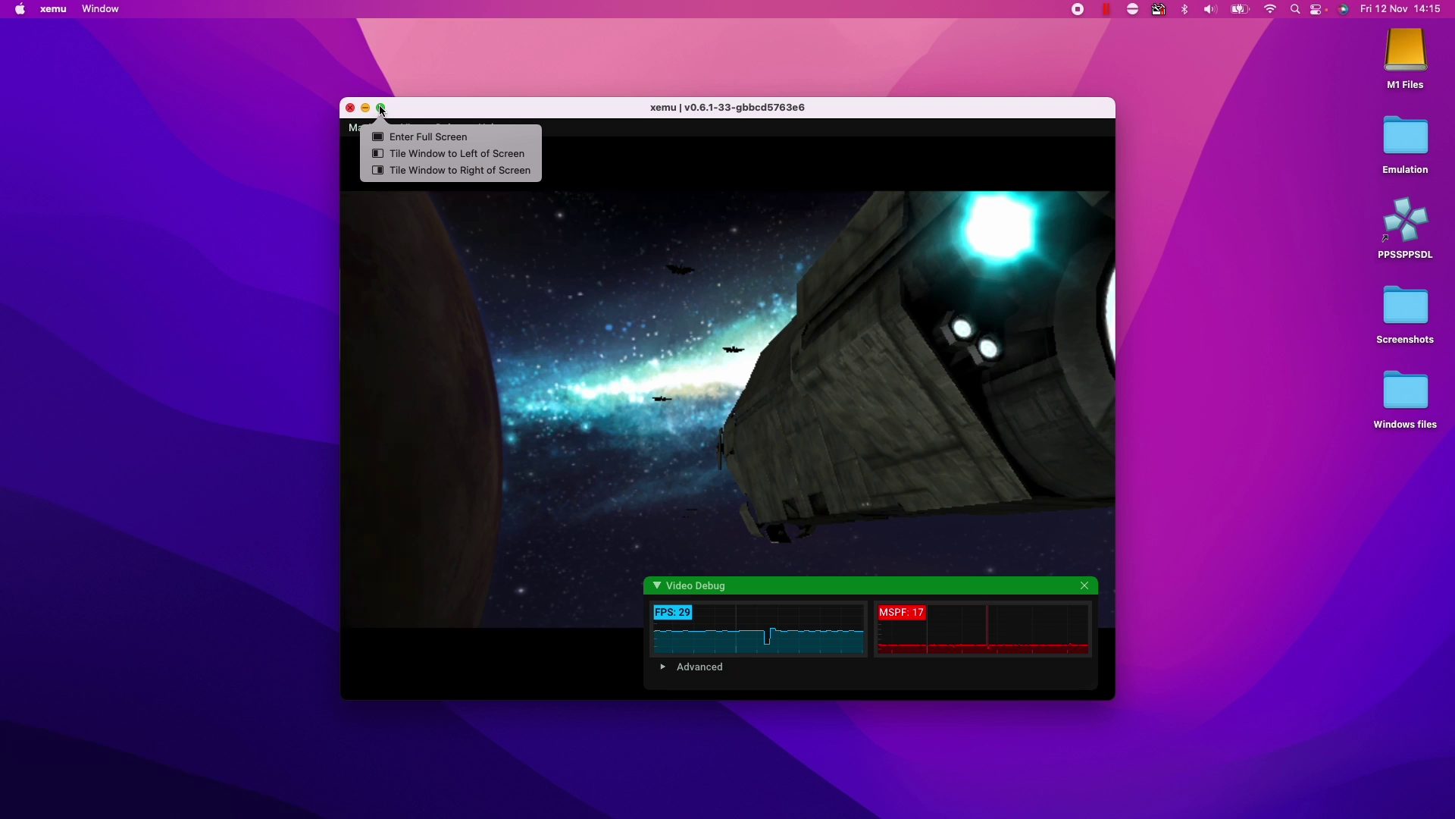
{"action": "left_click", "coordinate": [382, 108]}
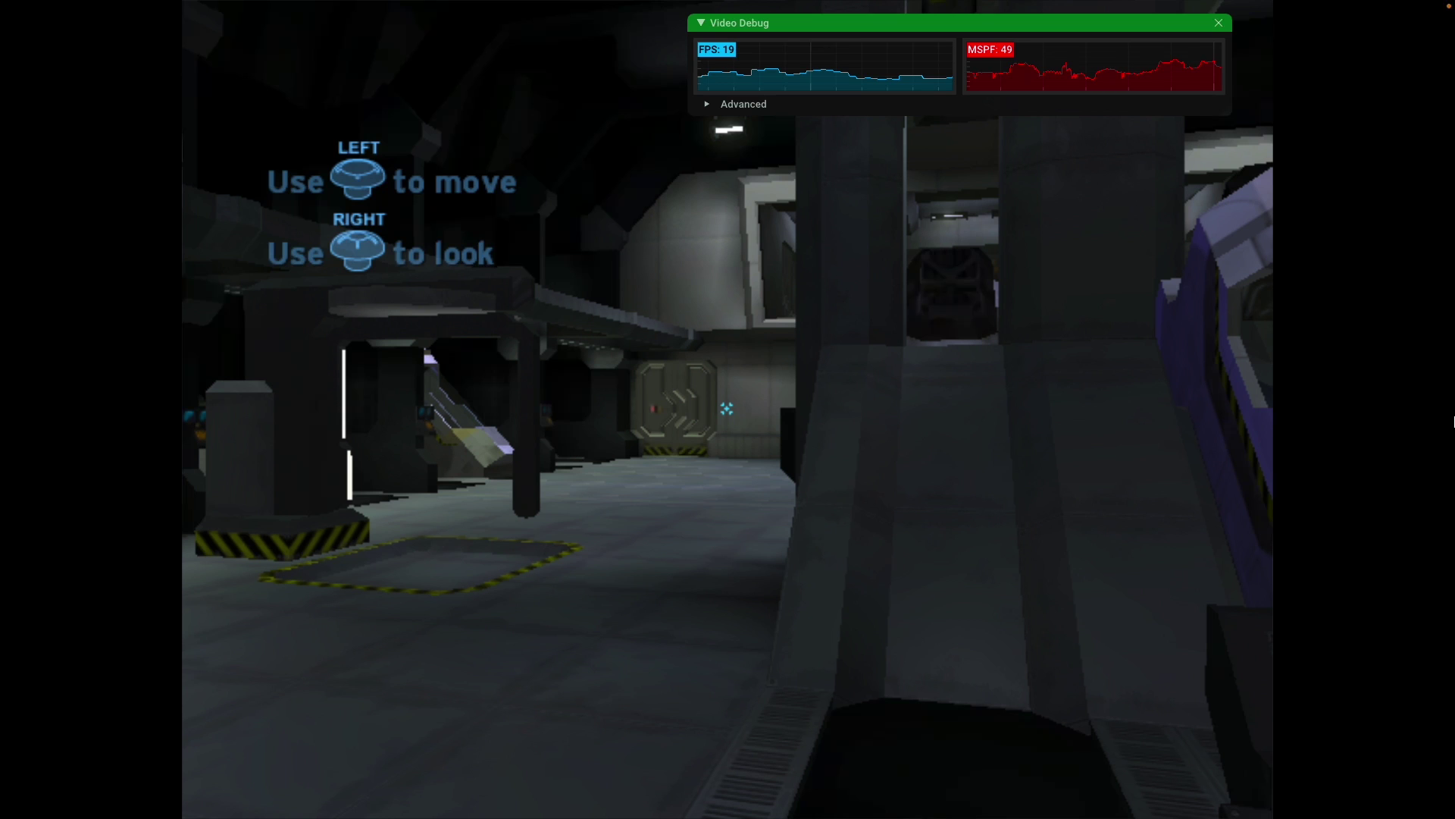
Step: Leave full screen and raise the rendering scale to 2x and on to 3x
{"action": "mouse_move", "coordinate": [4, 6]}
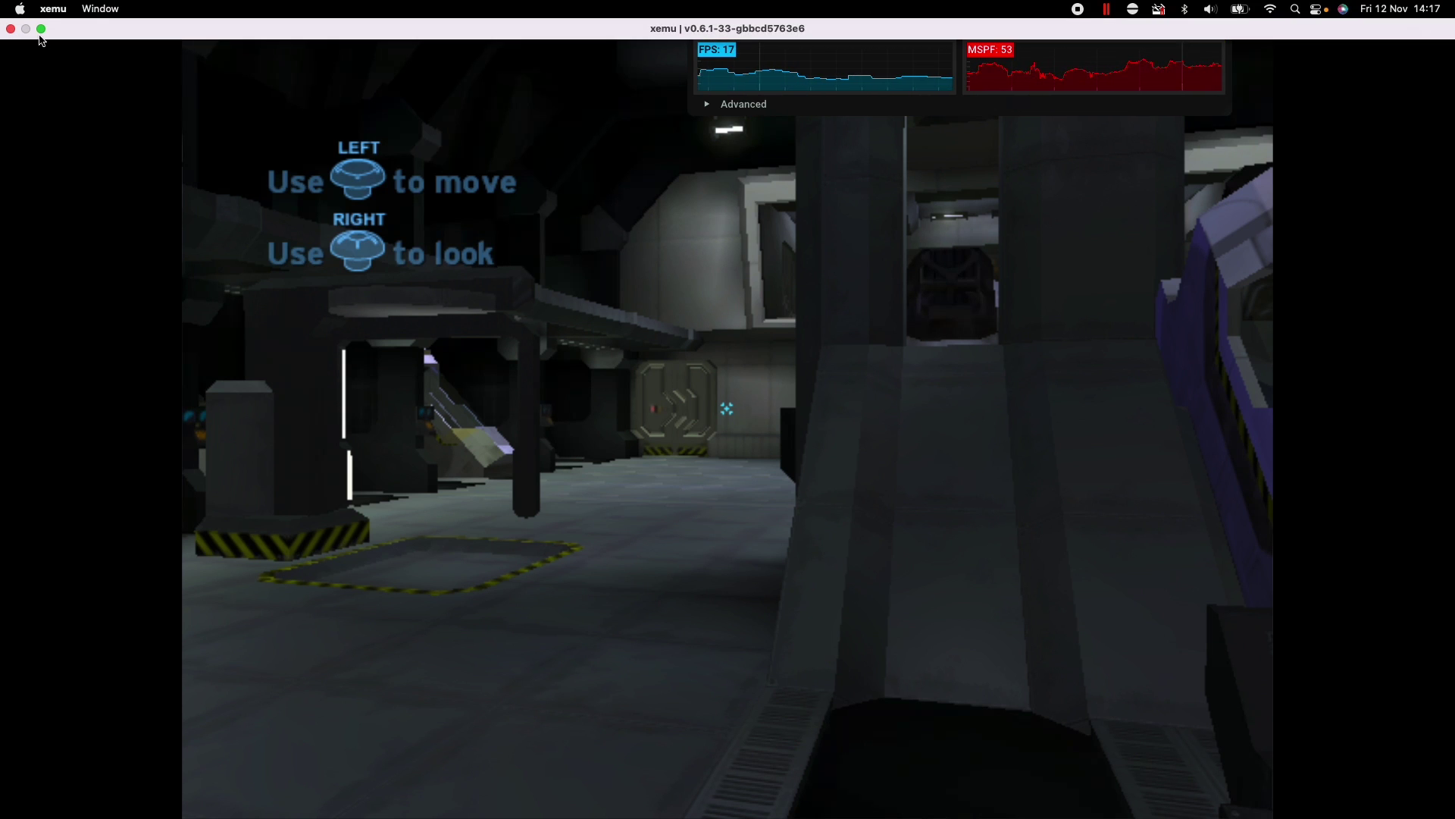
{"action": "left_click", "coordinate": [41, 29]}
{"action": "left_click", "coordinate": [412, 129]}
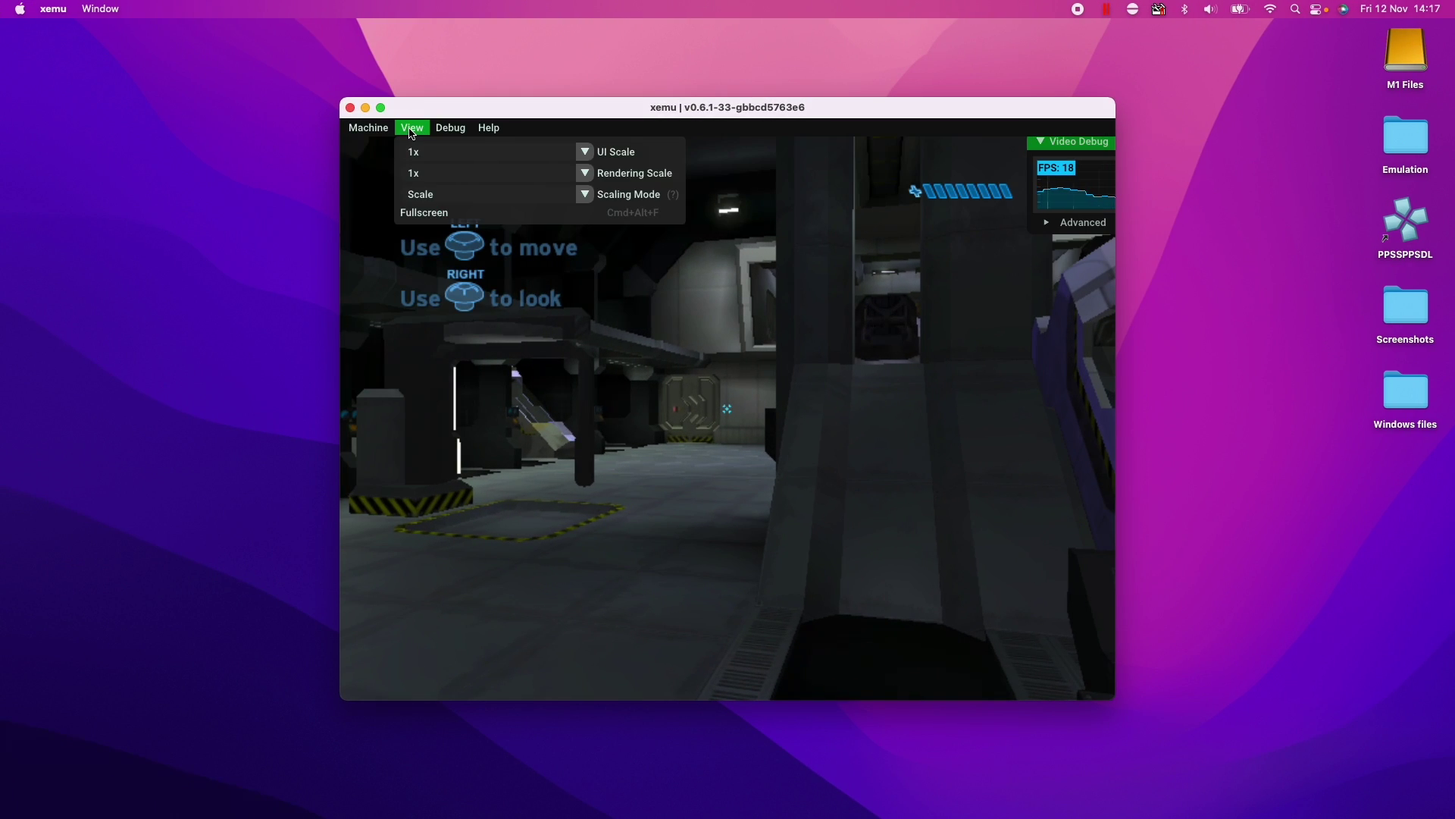
{"action": "left_click", "coordinate": [555, 174]}
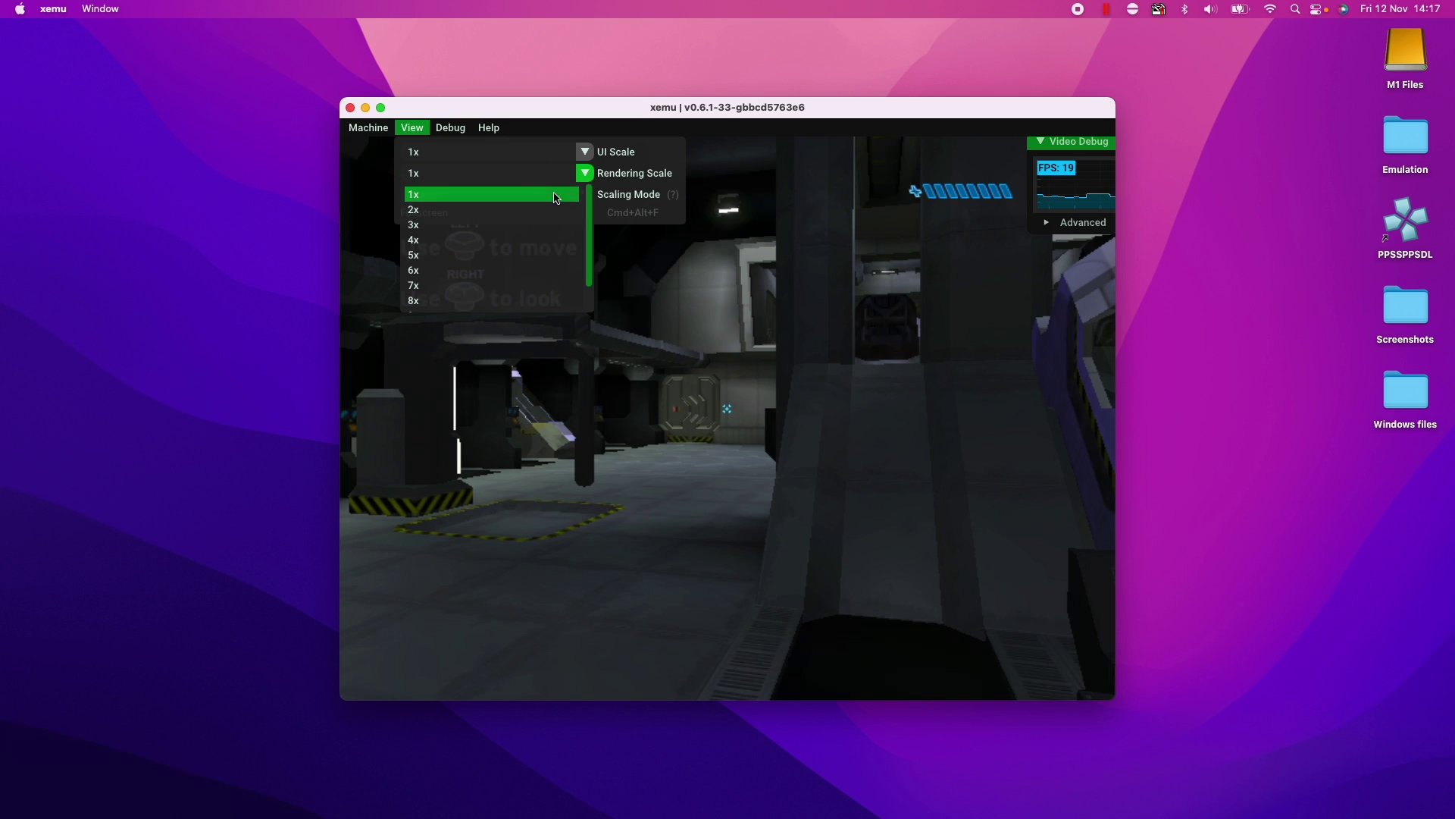
{"action": "left_click", "coordinate": [515, 211]}
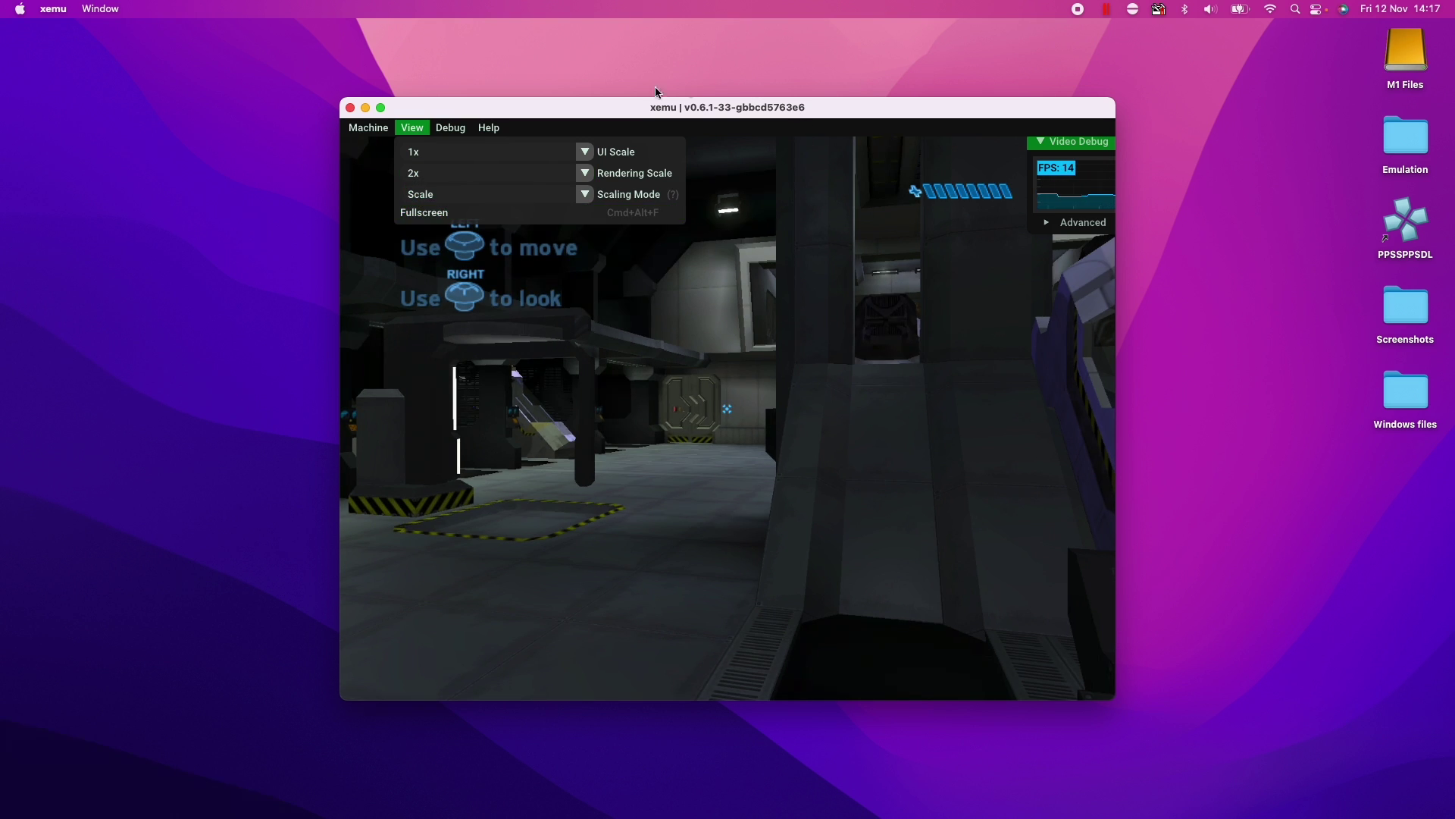
{"action": "left_click", "coordinate": [428, 173]}
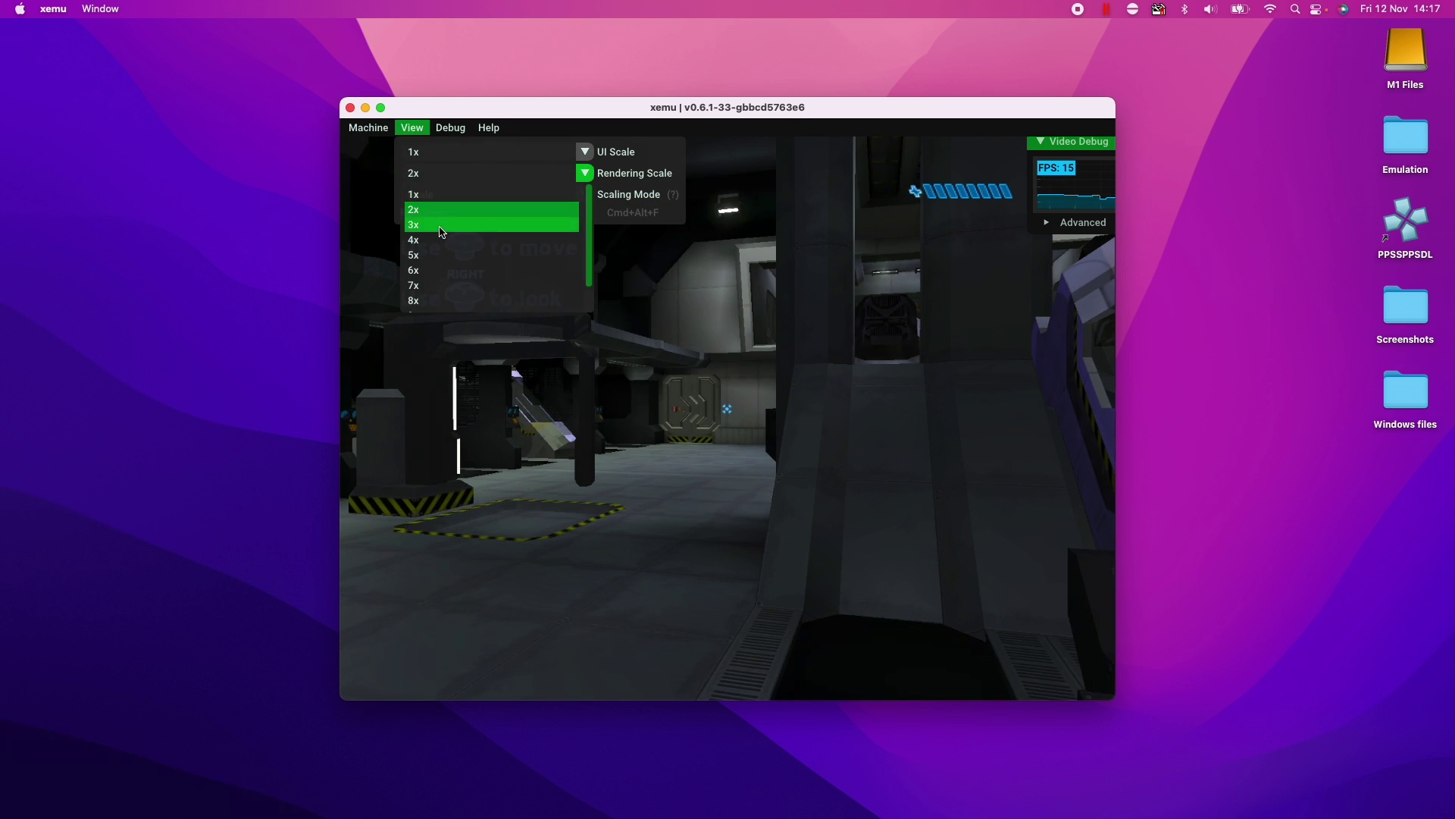
{"action": "left_click", "coordinate": [439, 227]}
Step: Return to full screen and set the scaling mode to Scale (Widescreen 16:9)
{"action": "left_click", "coordinate": [380, 108]}
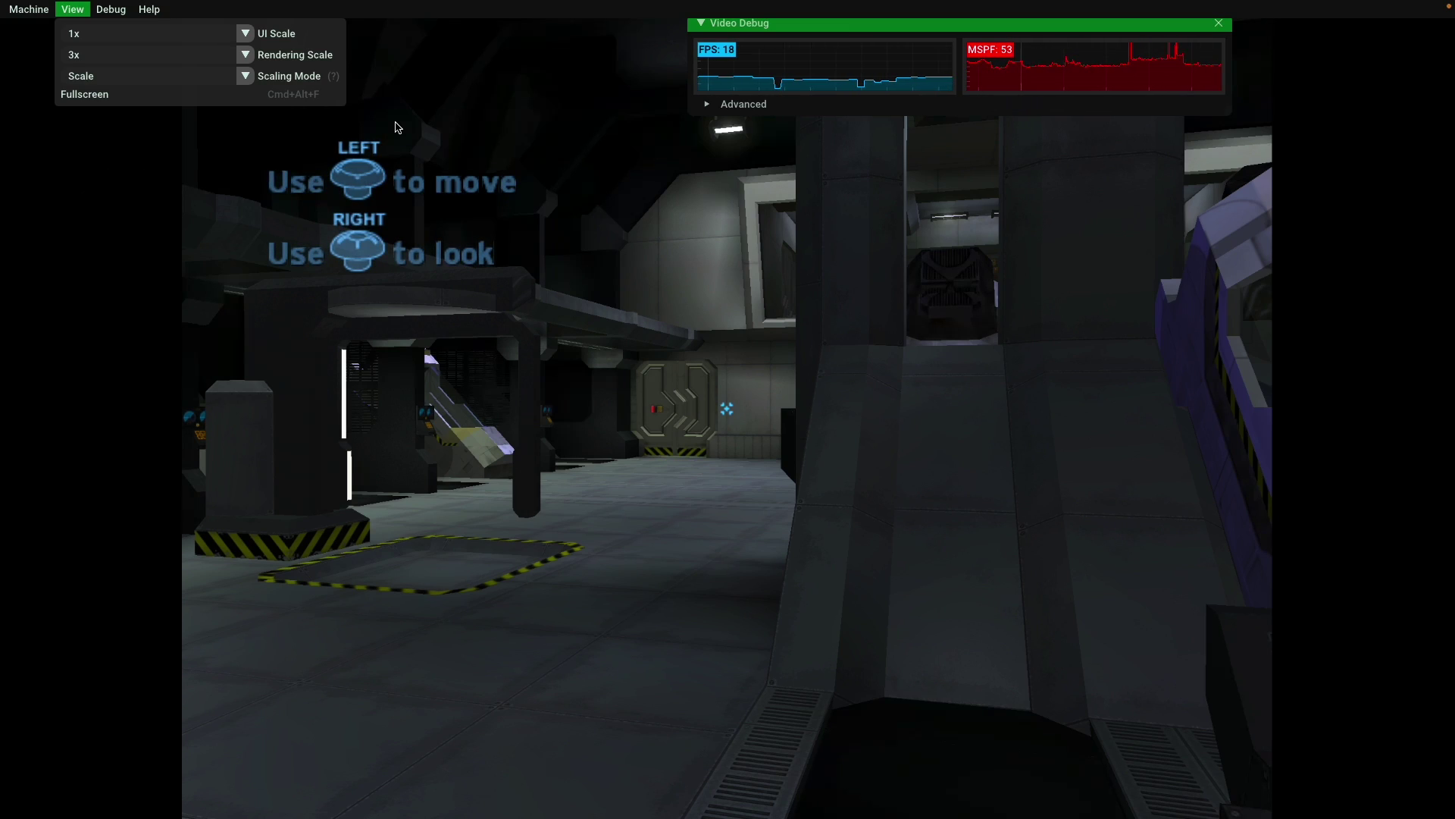
{"action": "left_click", "coordinate": [171, 76]}
{"action": "left_click", "coordinate": [170, 76]}
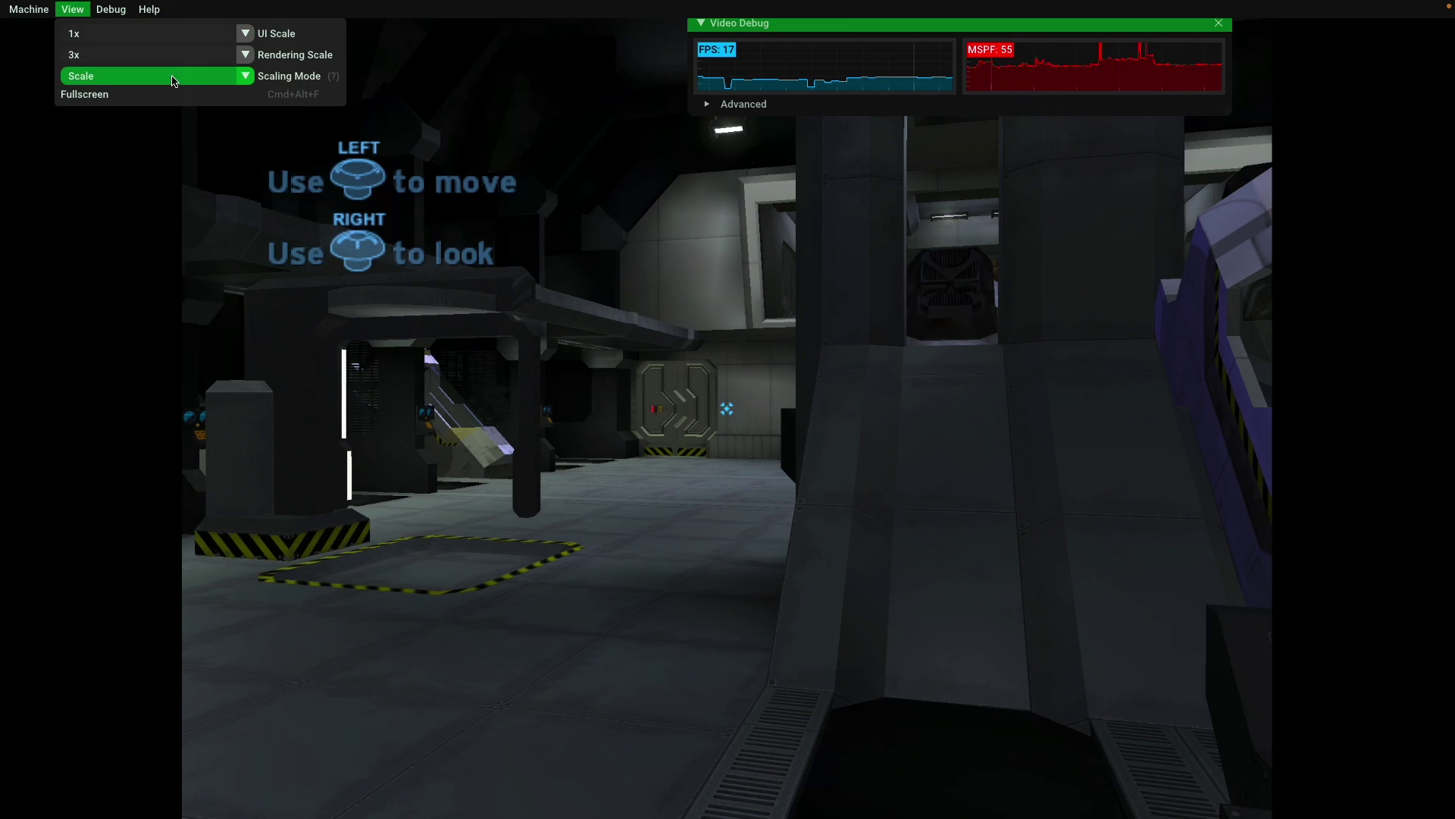
{"action": "left_click", "coordinate": [171, 77]}
{"action": "left_click", "coordinate": [130, 127]}
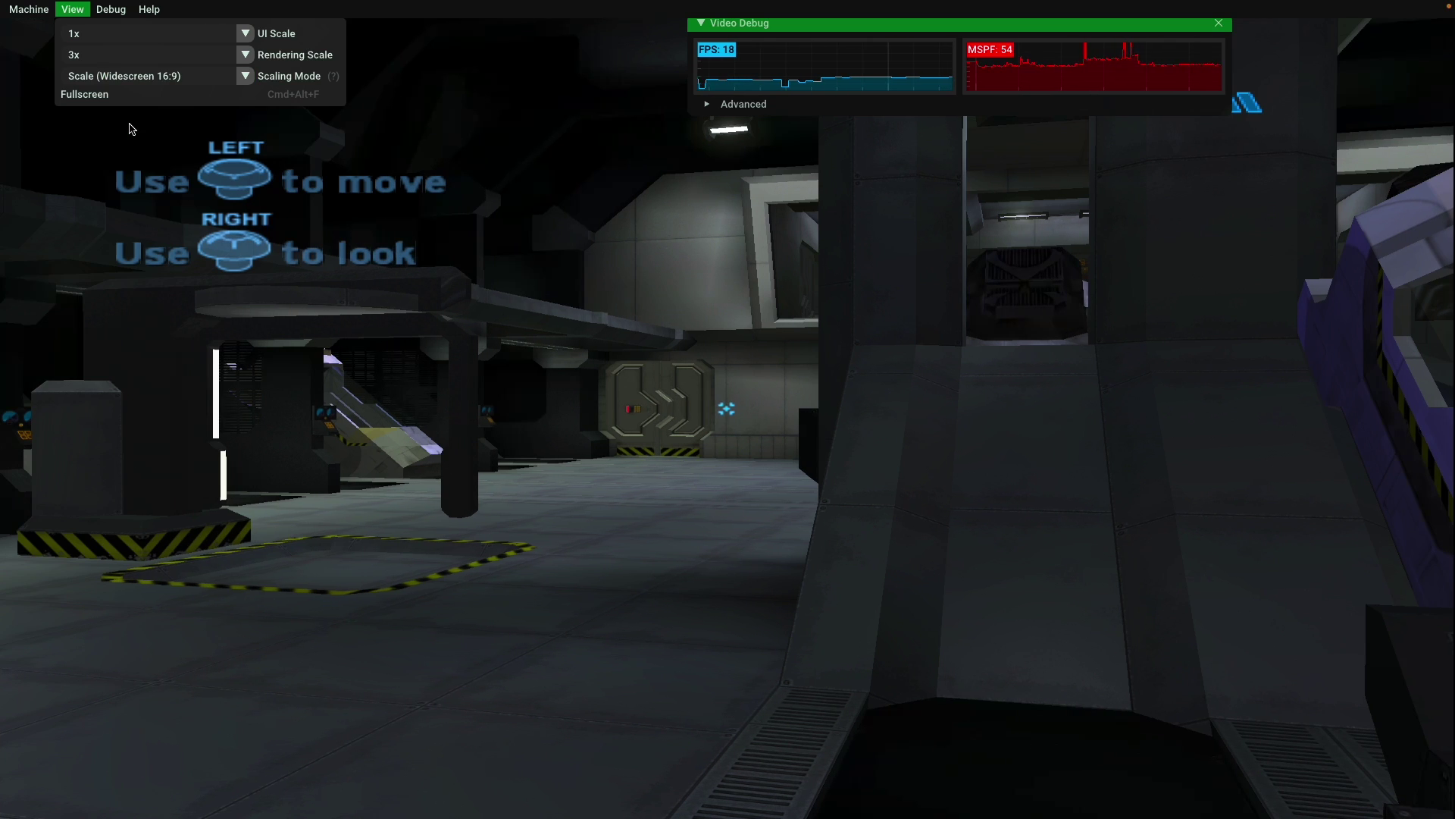
{"action": "left_click", "coordinate": [72, 6]}
Step: Look and move around the cryo bay in Halo to test the controls and performance with the new display settings
{"action": "key", "text": "j"}
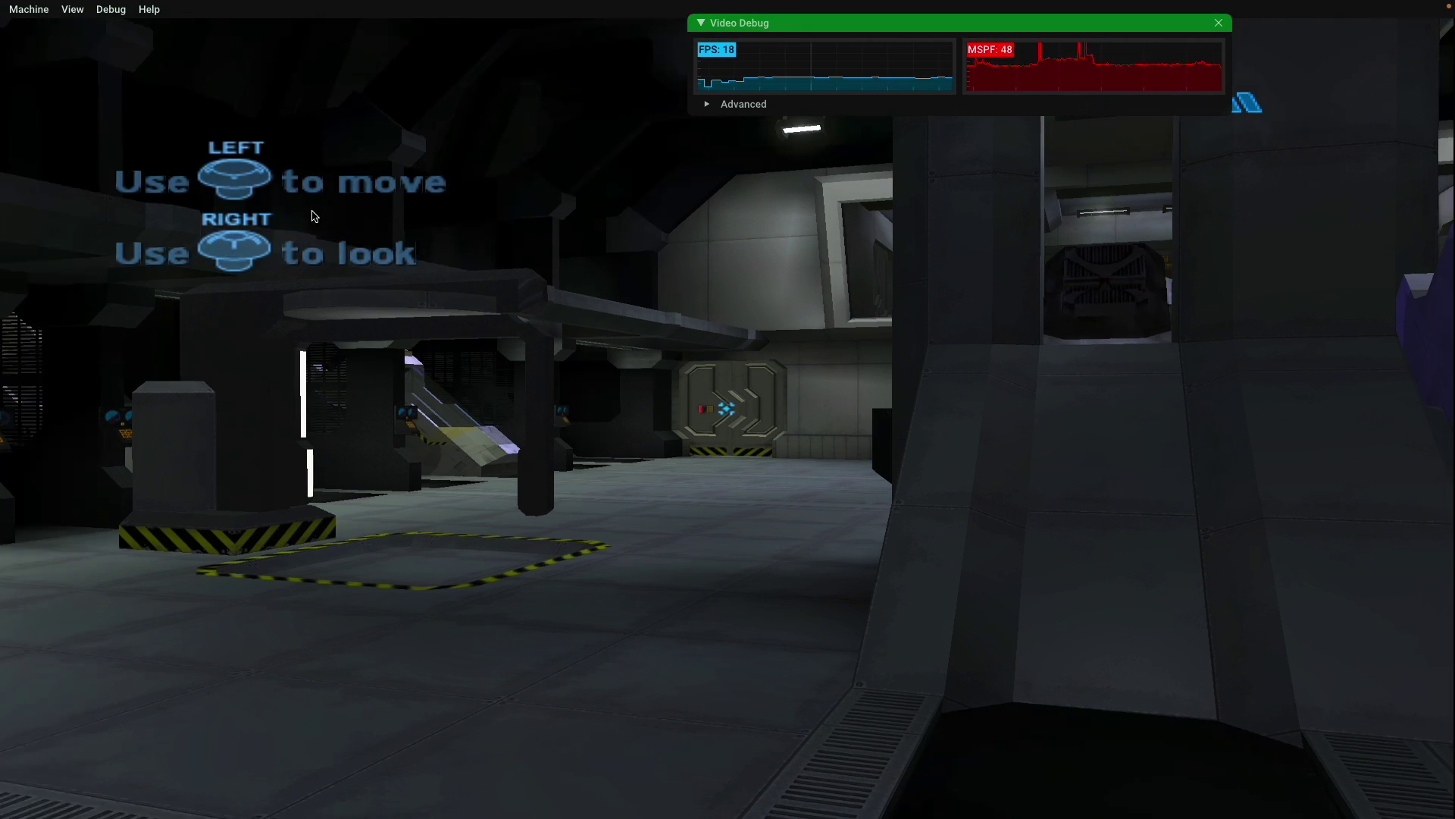
{"action": "key", "text": "l"}
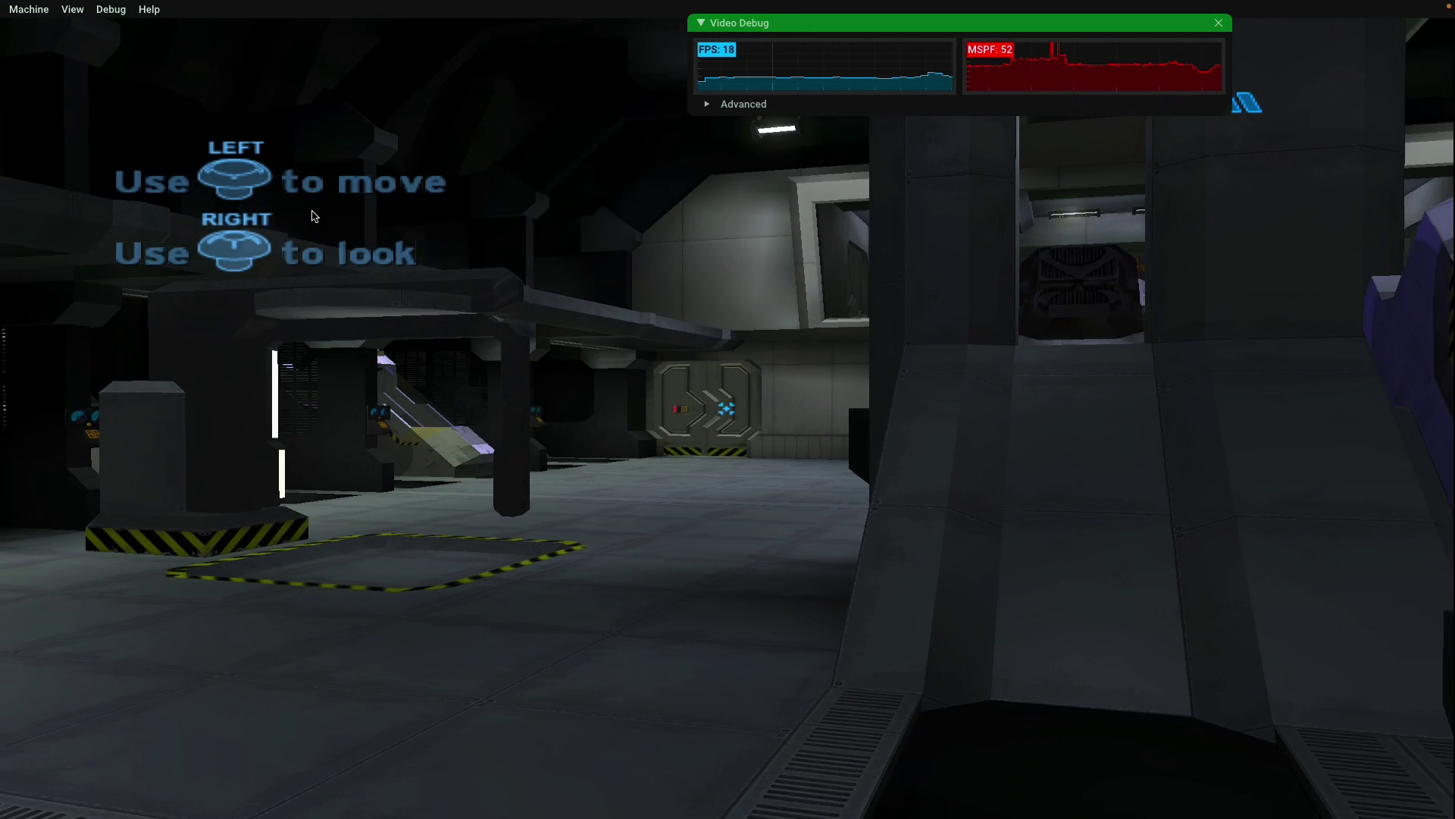
{"action": "key", "text": "l"}
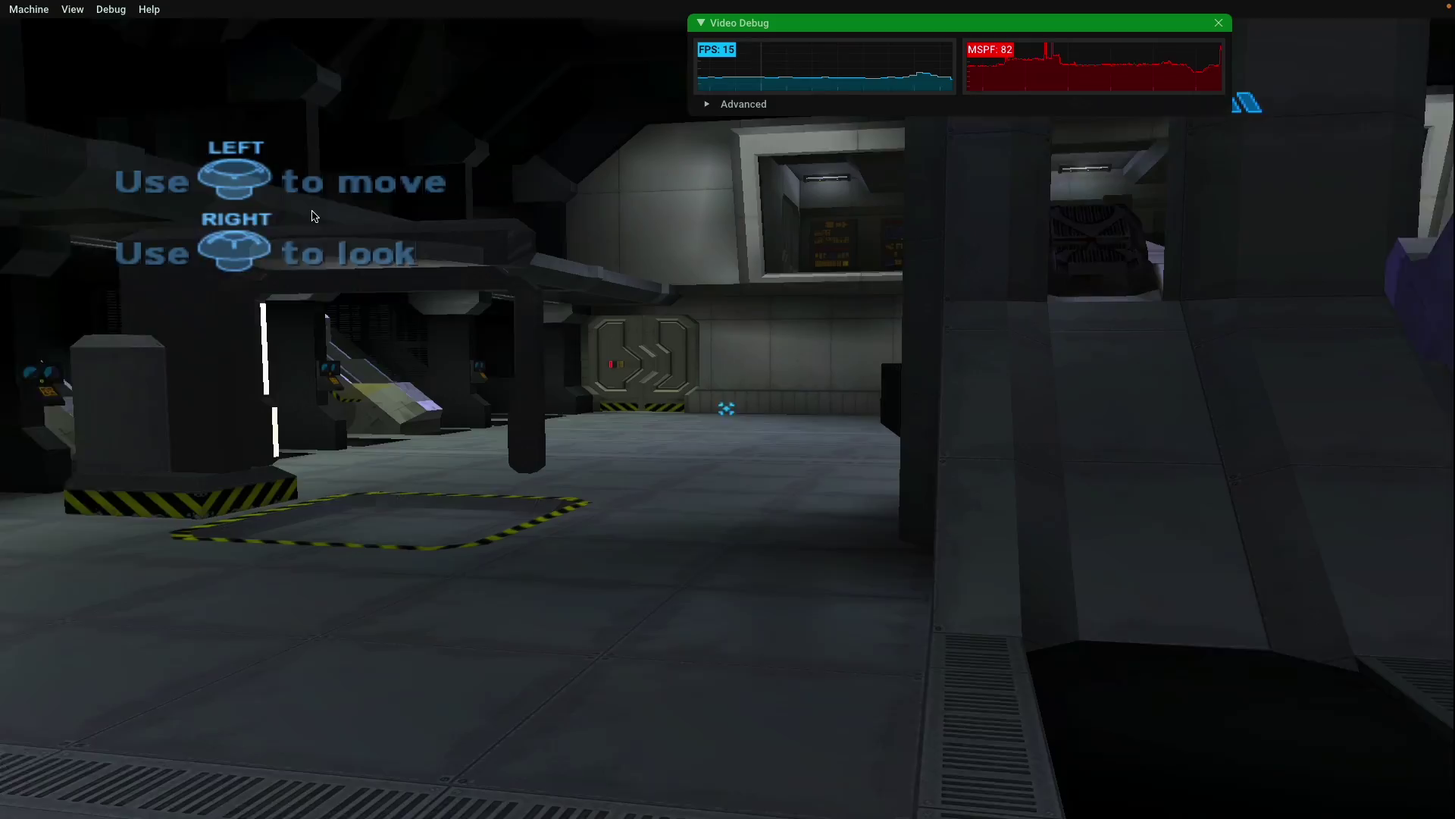
{"action": "key", "text": "j"}
{"action": "key", "text": "k"}
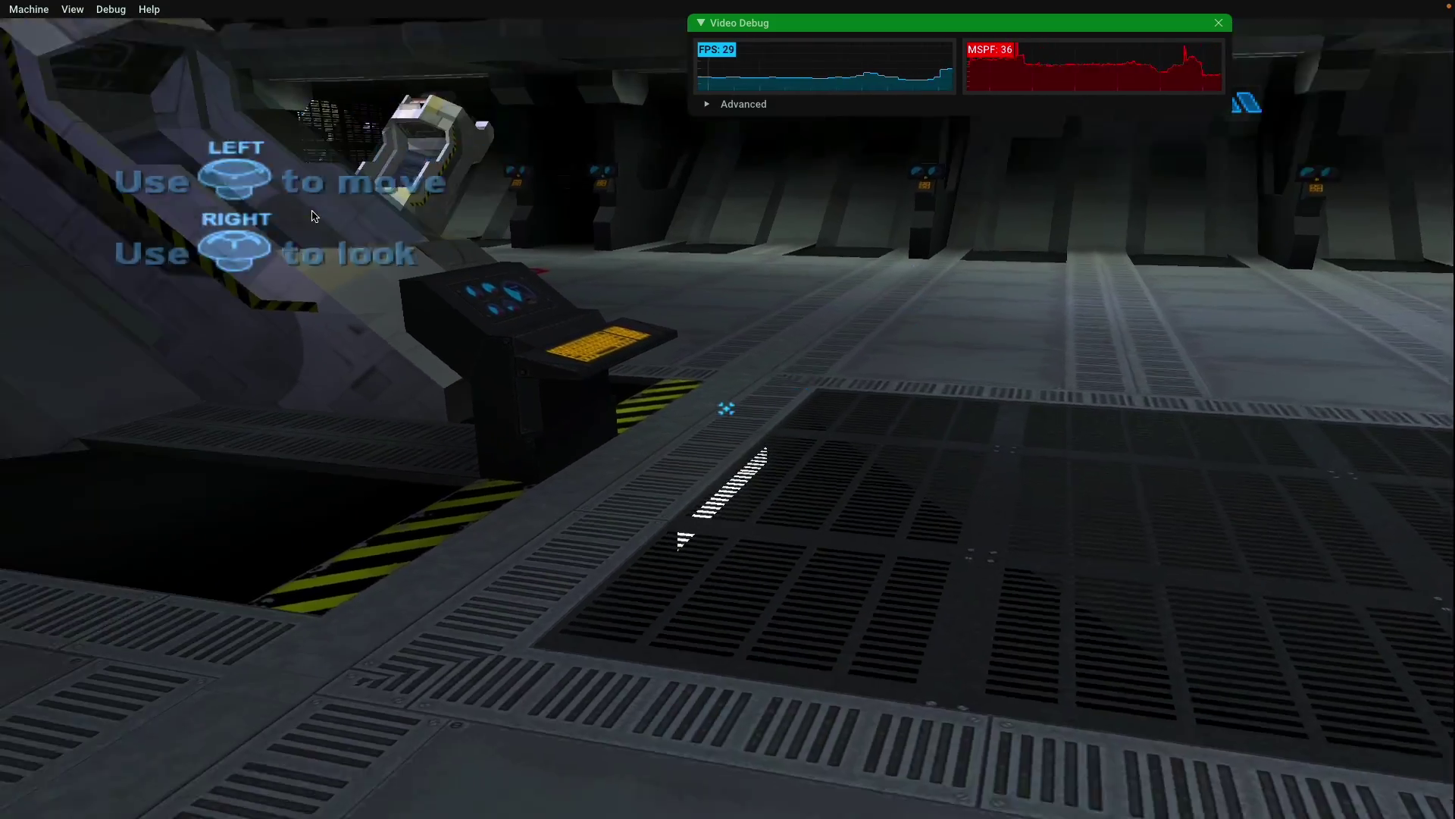
{"action": "key", "text": "i"}
{"action": "key", "text": "e"}
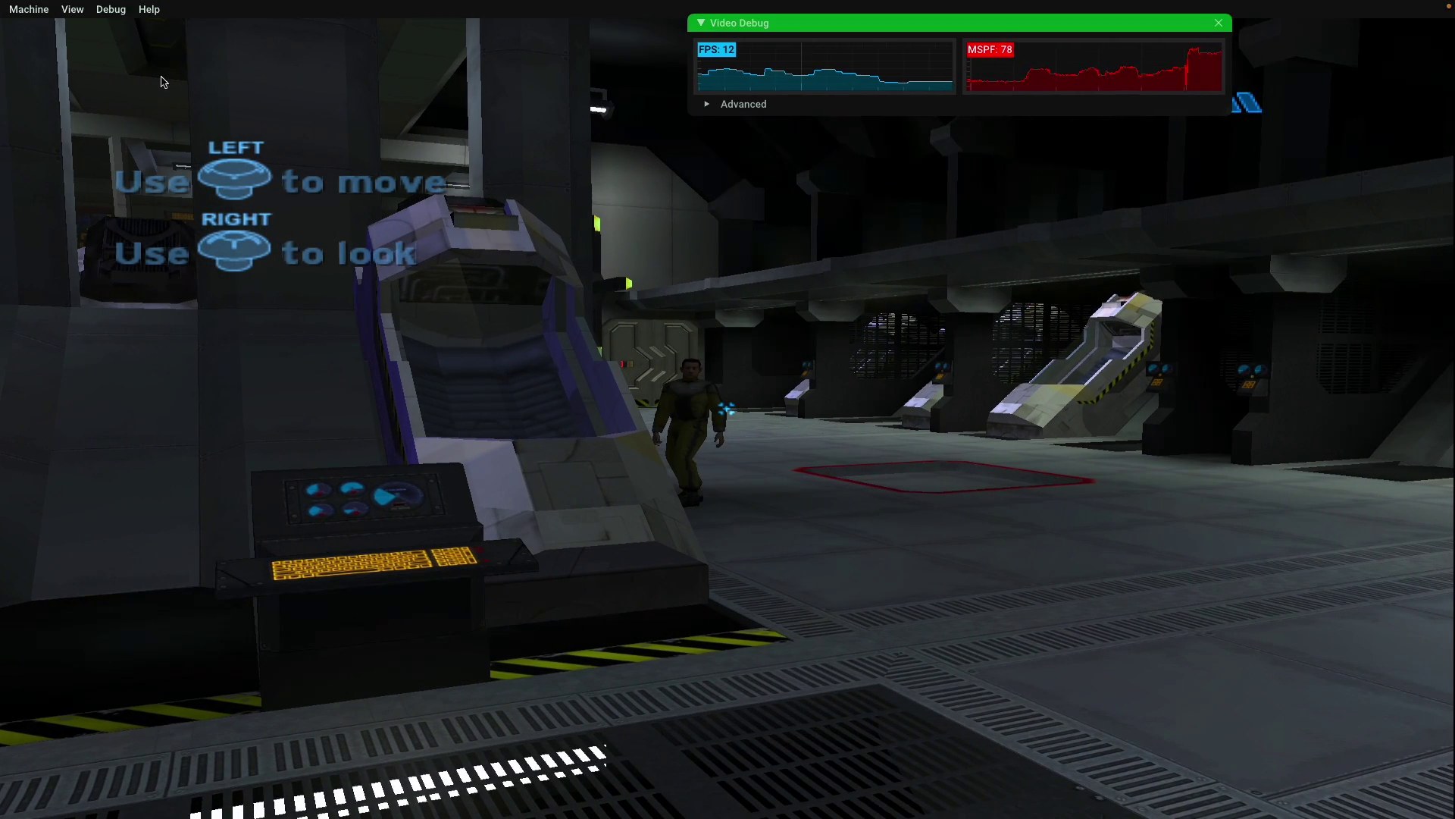
Step: Leave full screen, switch to Safari and examine the game ratings in the Compatibility section of xemu.app
{"action": "mouse_move", "coordinate": [97, 5]}
{"action": "left_click", "coordinate": [41, 29]}
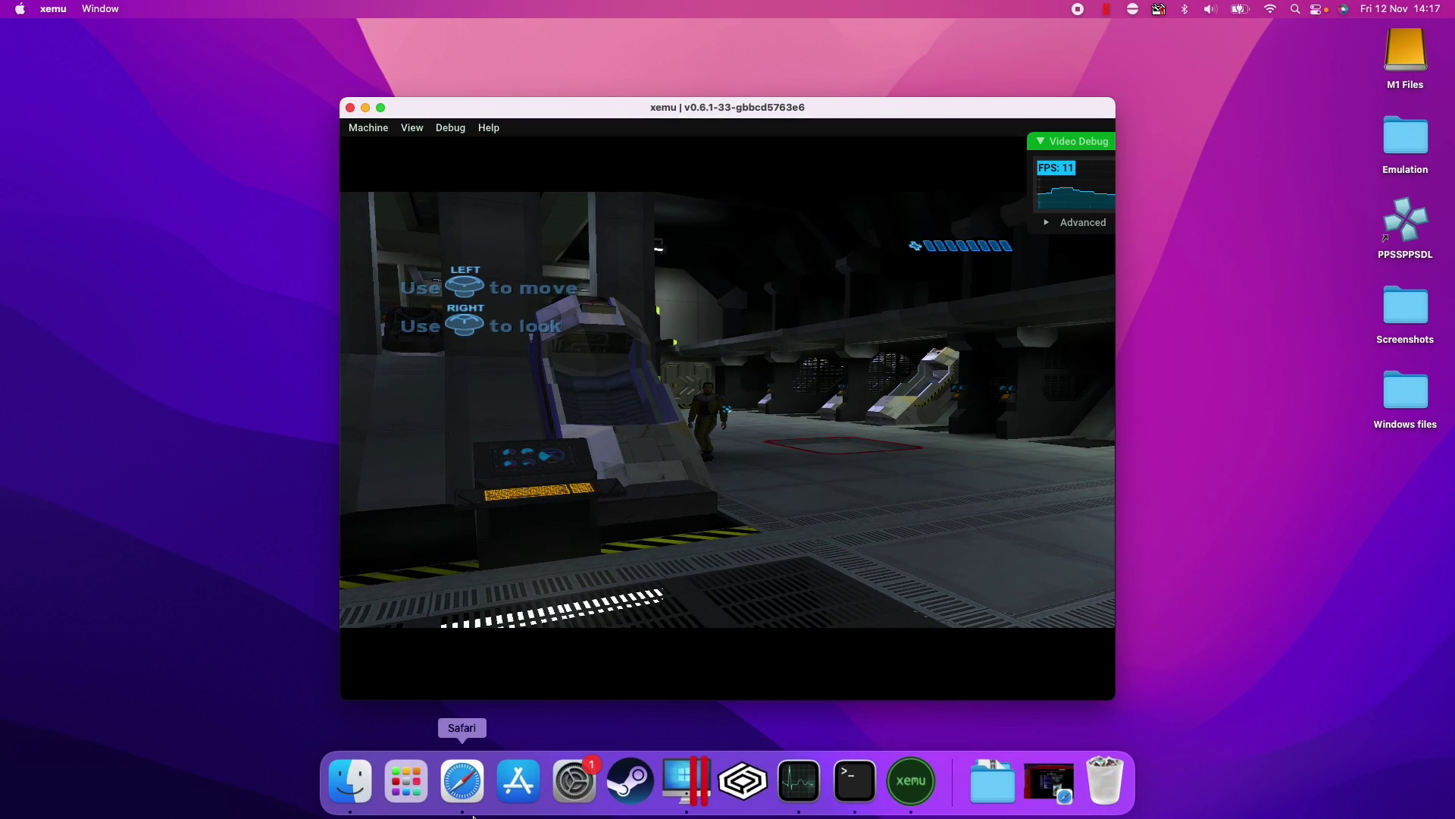
{"action": "left_click", "coordinate": [461, 781]}
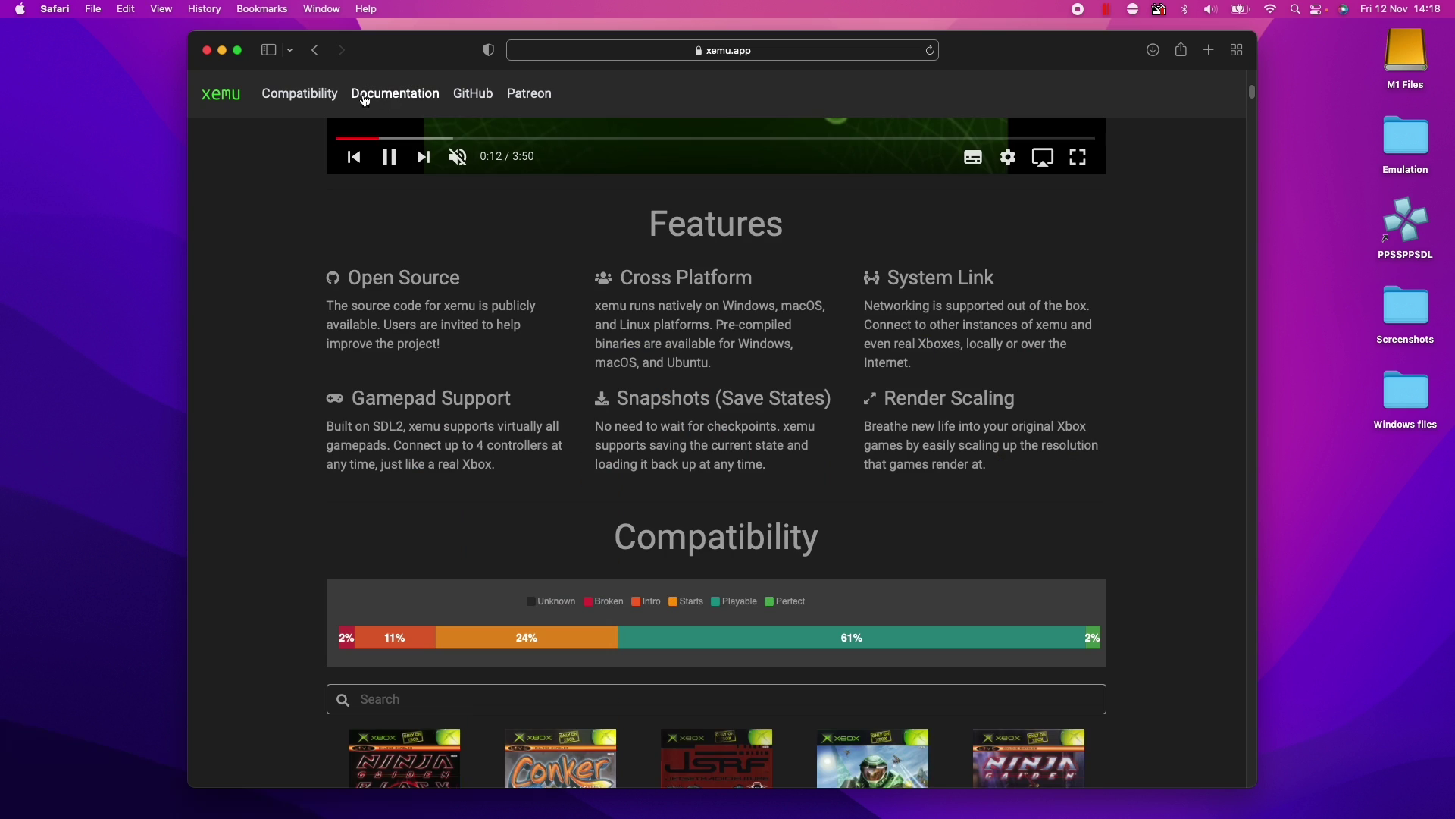
{"action": "left_click", "coordinate": [311, 93]}
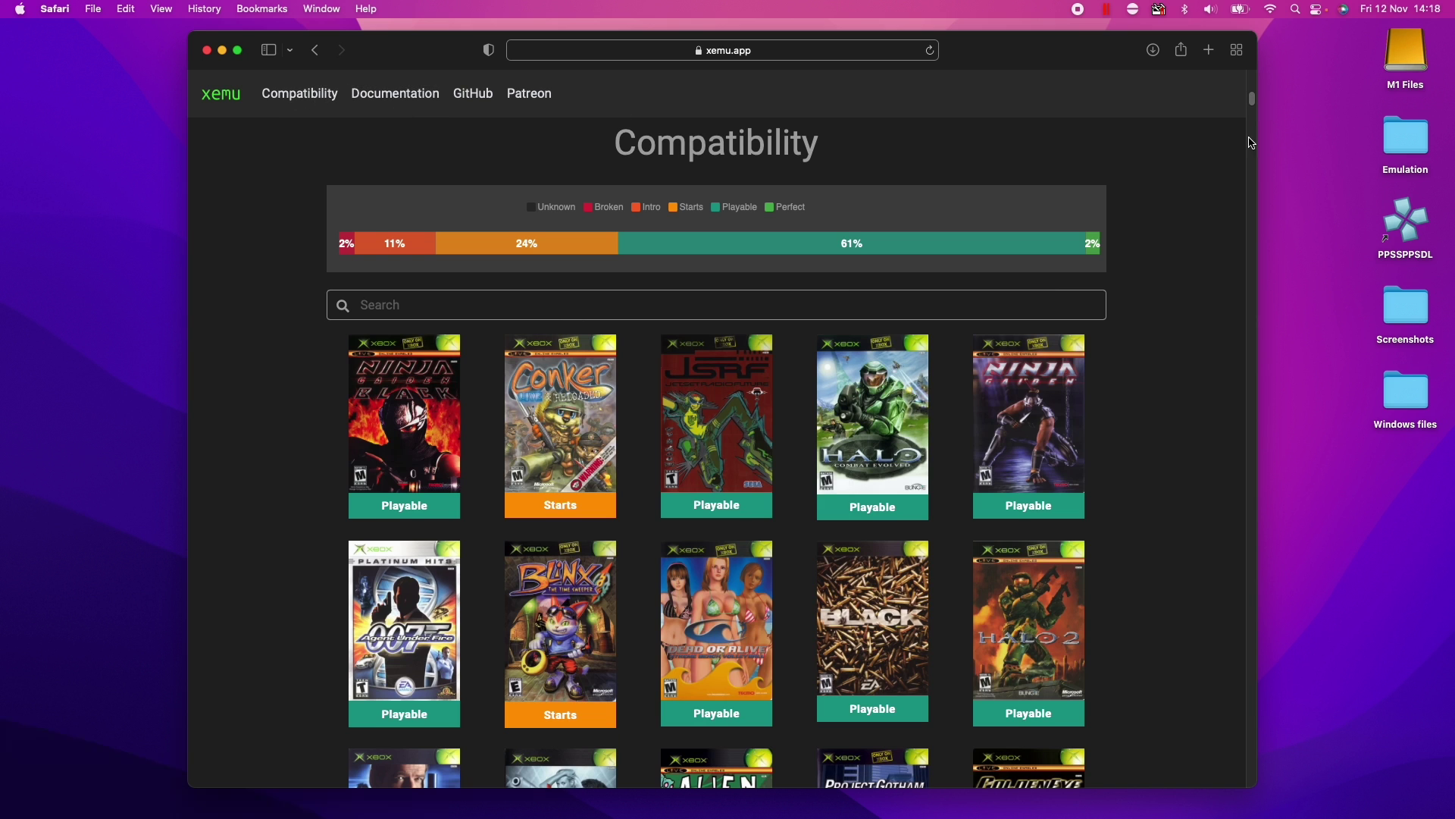
{"action": "scroll", "coordinate": [842, 304], "scroll_direction": "down", "scroll_amount": 3}
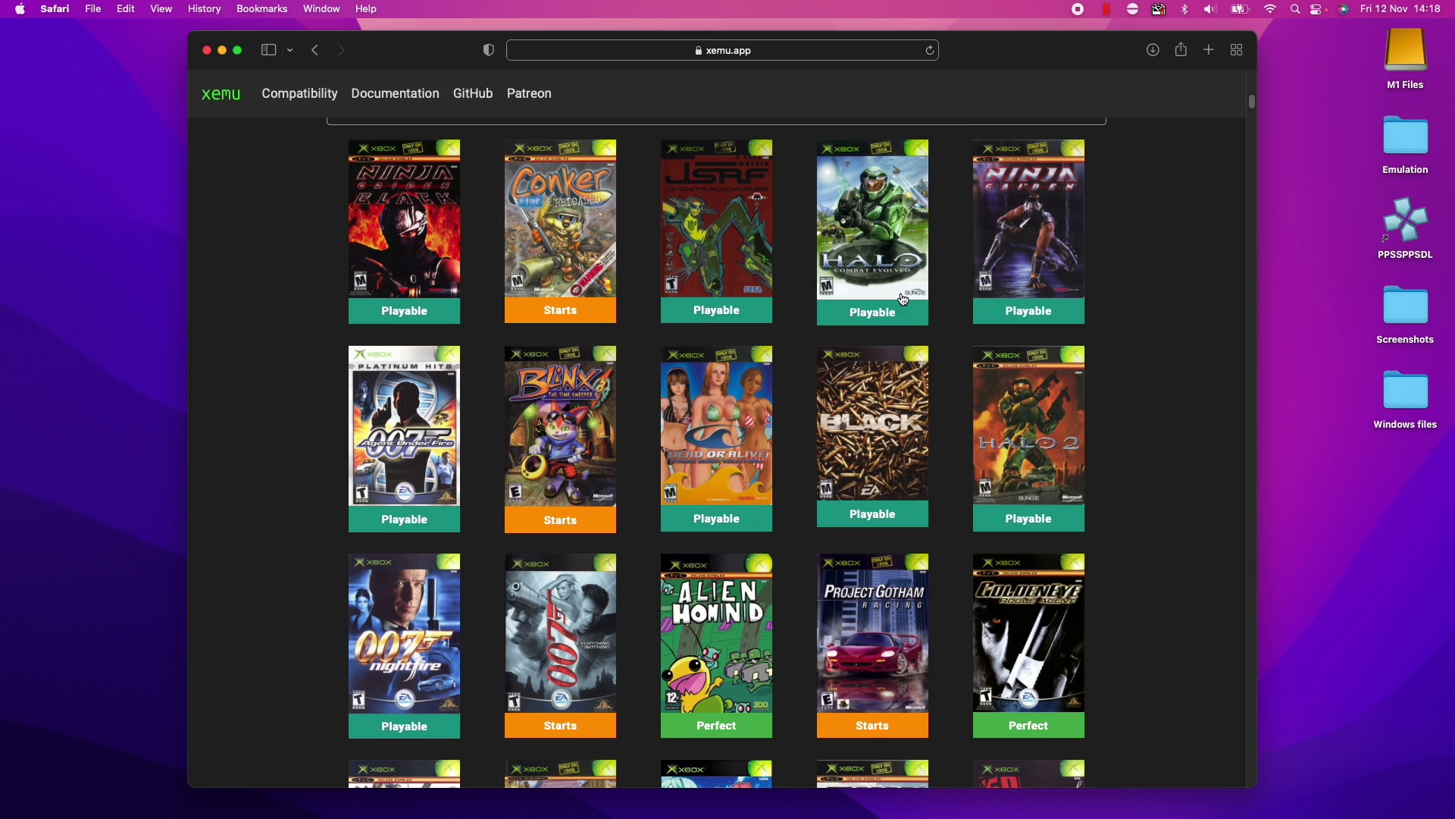
{"action": "scroll", "coordinate": [591, 317], "scroll_direction": "up", "scroll_amount": 1}
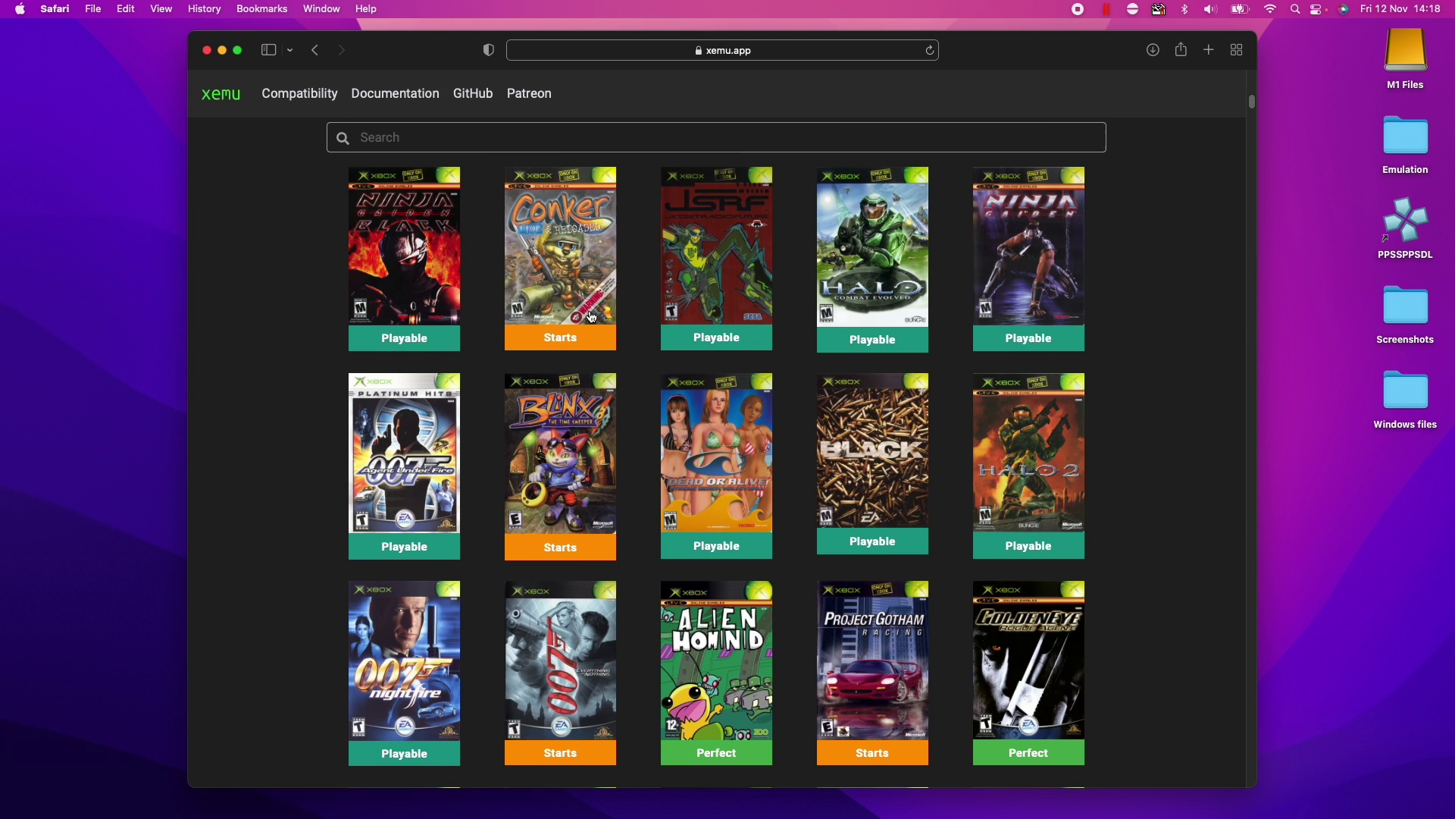
{"action": "scroll", "coordinate": [731, 329], "scroll_direction": "down", "scroll_amount": 10}
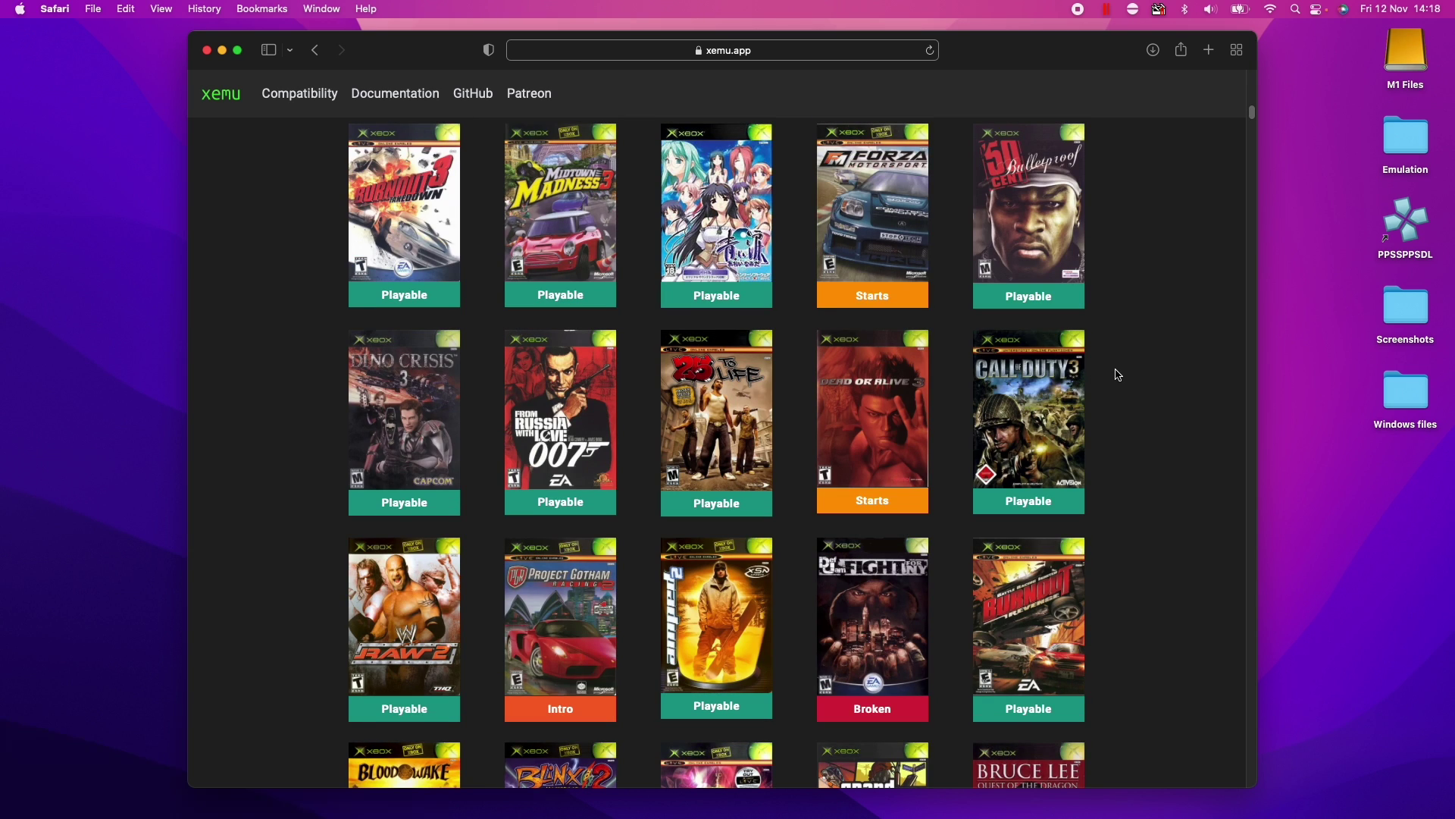
{"action": "scroll", "coordinate": [804, 356], "scroll_direction": "down", "scroll_amount": 5}
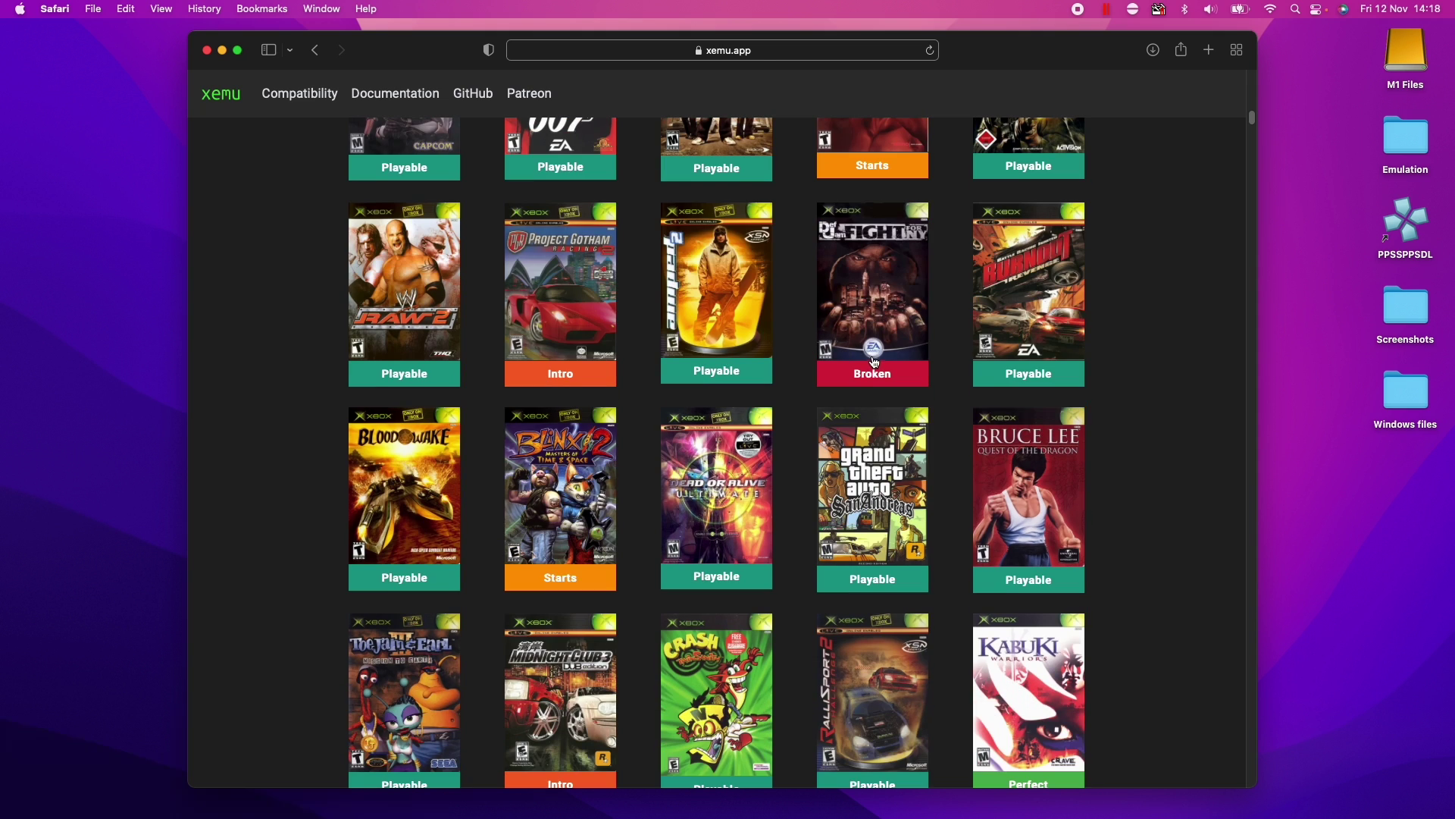
{"action": "scroll", "coordinate": [1112, 421], "scroll_direction": "down", "scroll_amount": 4}
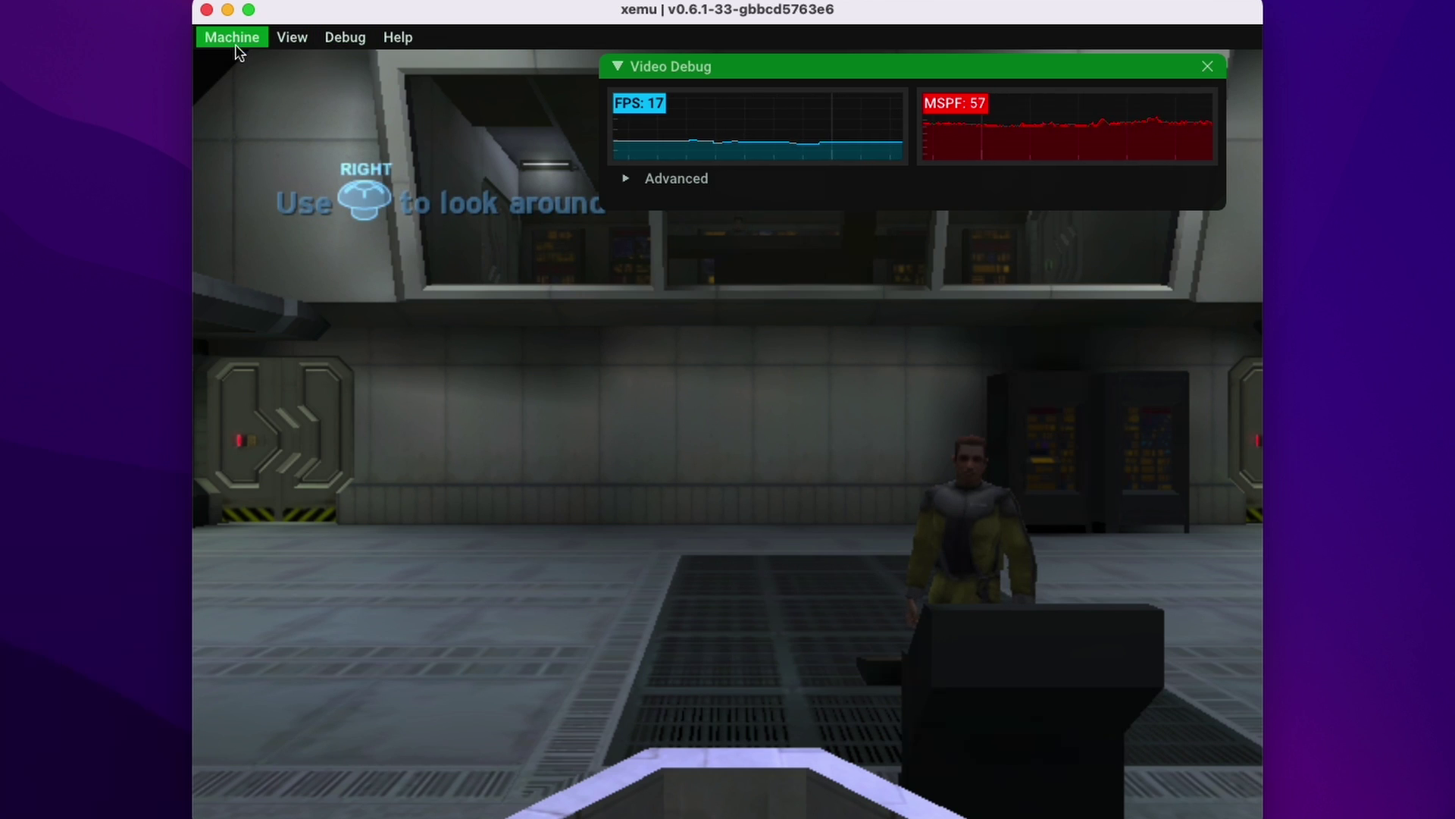
{"action": "left_click", "coordinate": [238, 43]}
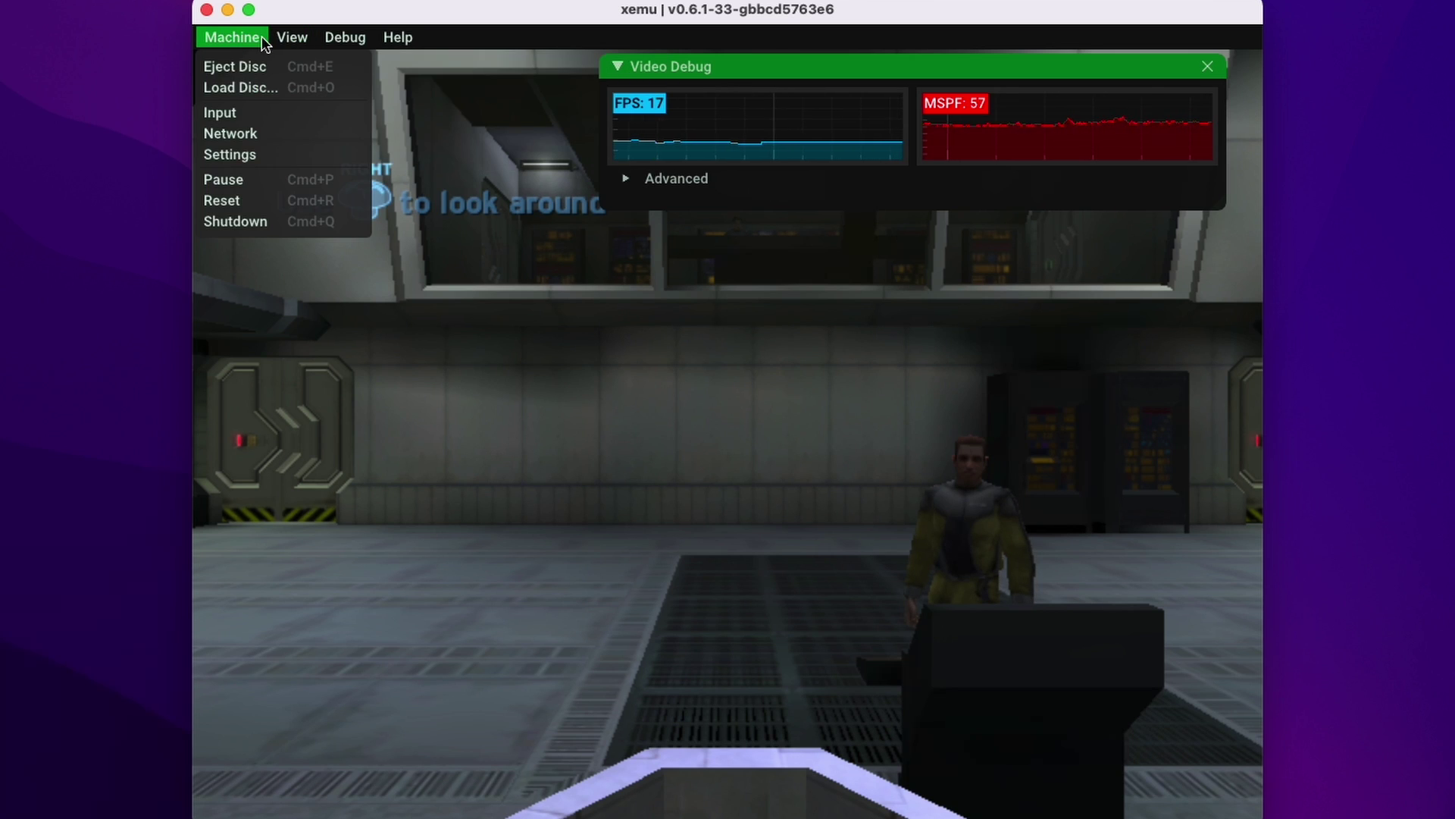
{"action": "left_click", "coordinate": [261, 35]}
{"action": "left_click", "coordinate": [259, 35]}
{"action": "left_click", "coordinate": [259, 35]}
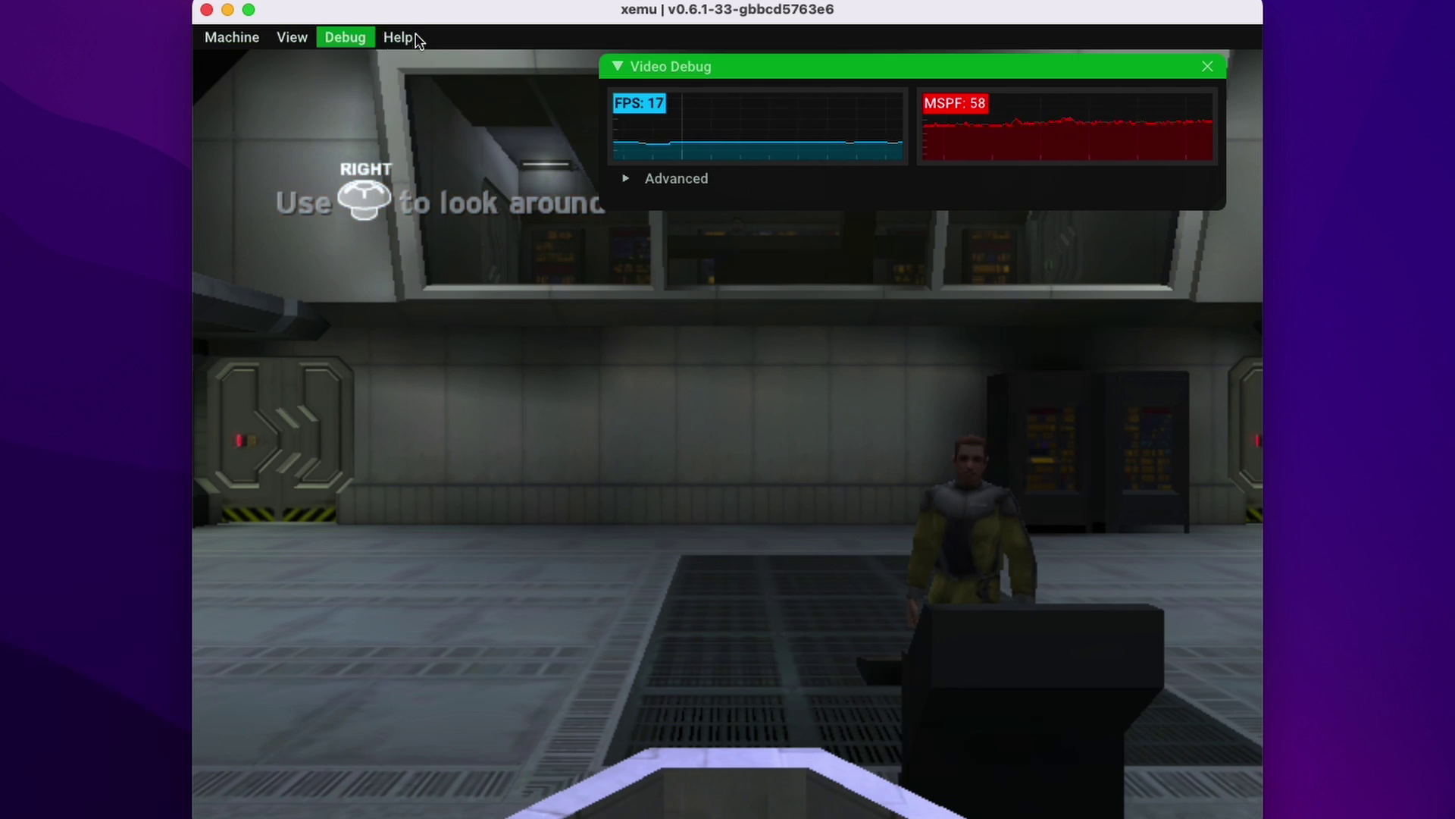
Step: Save a snapshot of the running game in xemu's monitor console with the command savevm test1 and close the console
{"action": "left_click", "coordinate": [345, 37]}
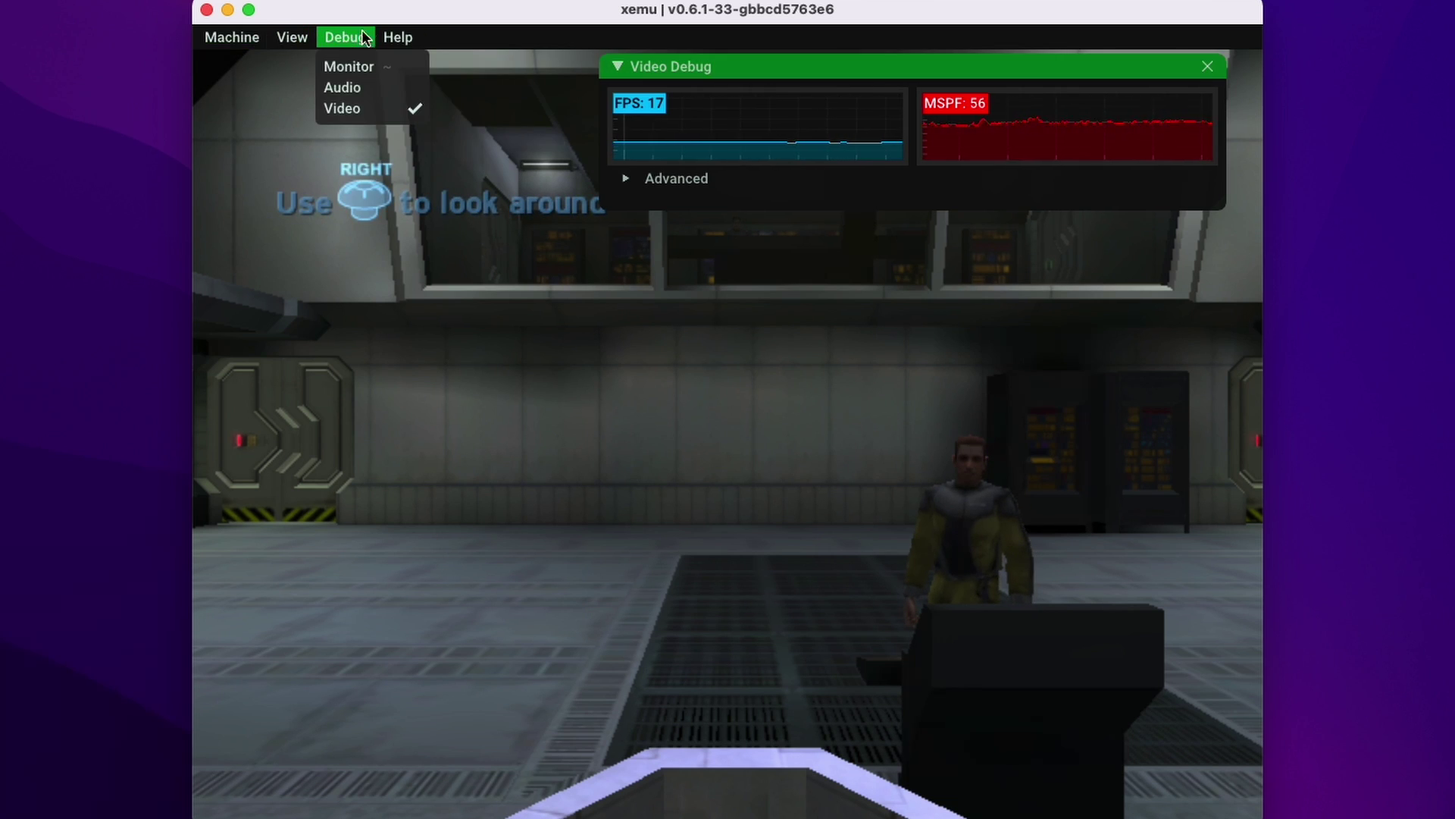
{"action": "left_click", "coordinate": [376, 70]}
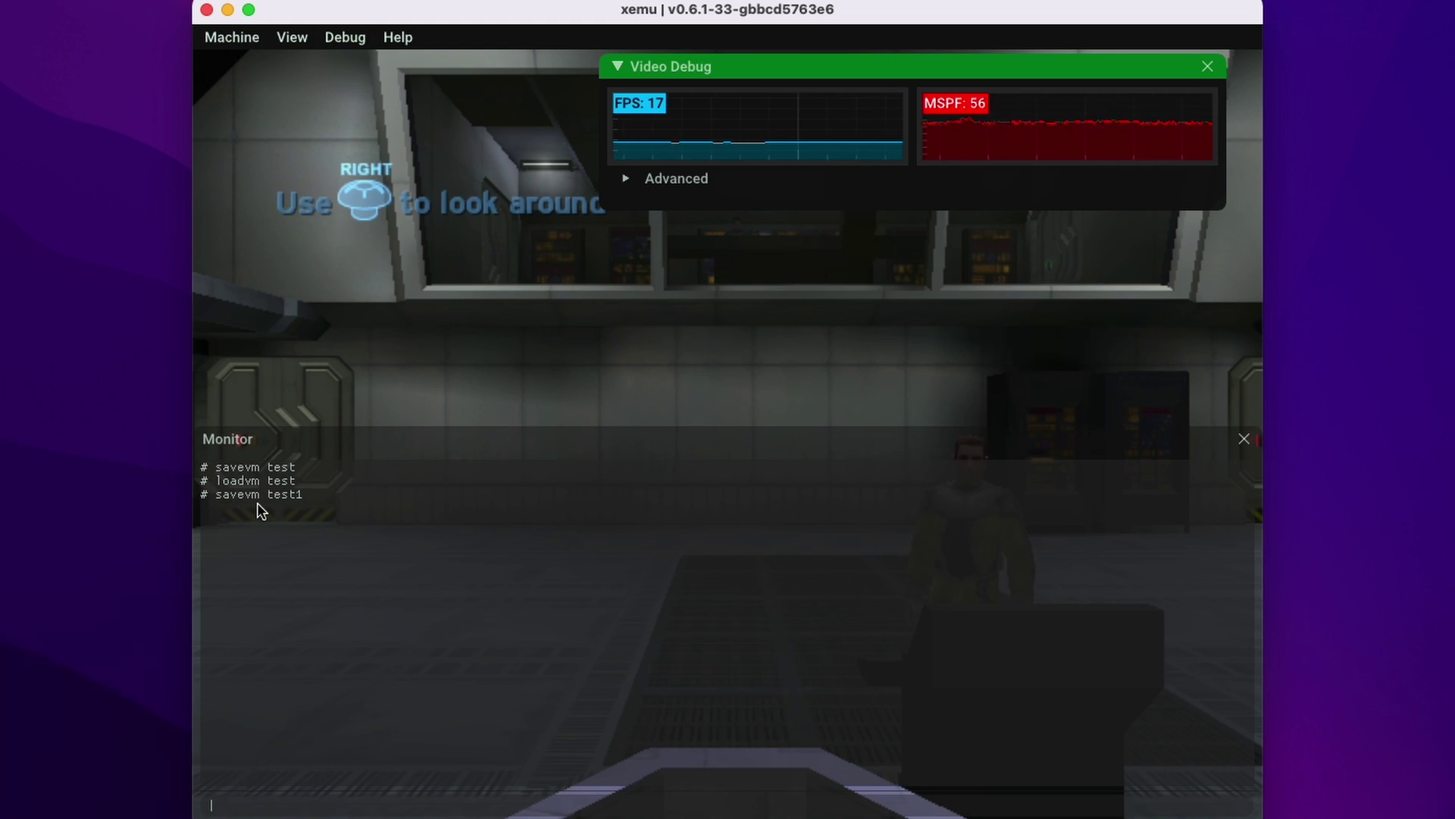
{"action": "type", "text": "savevm"}
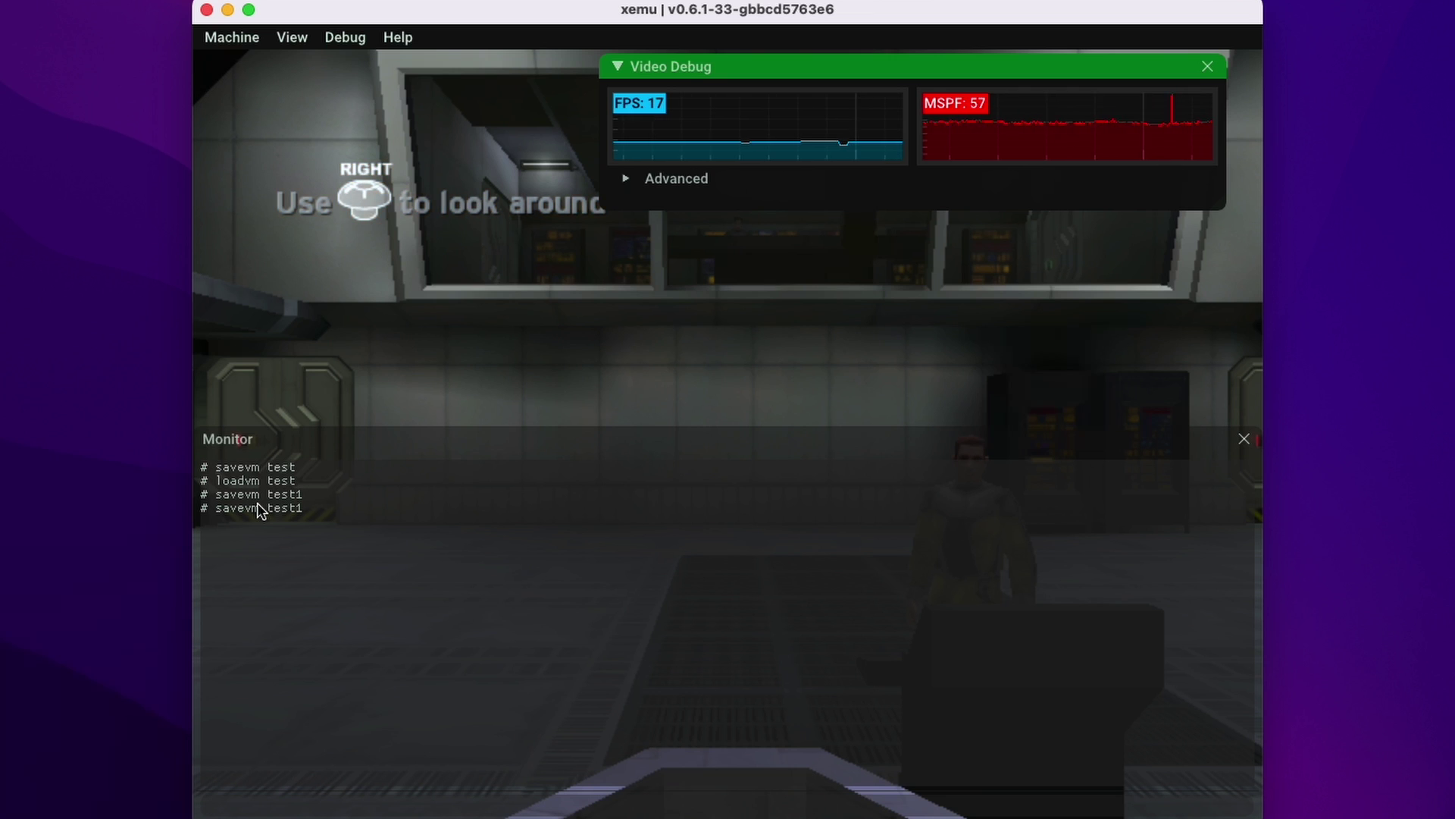
{"action": "left_click", "coordinate": [1245, 439]}
Step: Turn the in-game view to another direction and restore the saved snapshot with the monitor command loadvm test1
{"action": "left_click", "coordinate": [930, 436]}
{"action": "key", "text": "l"}
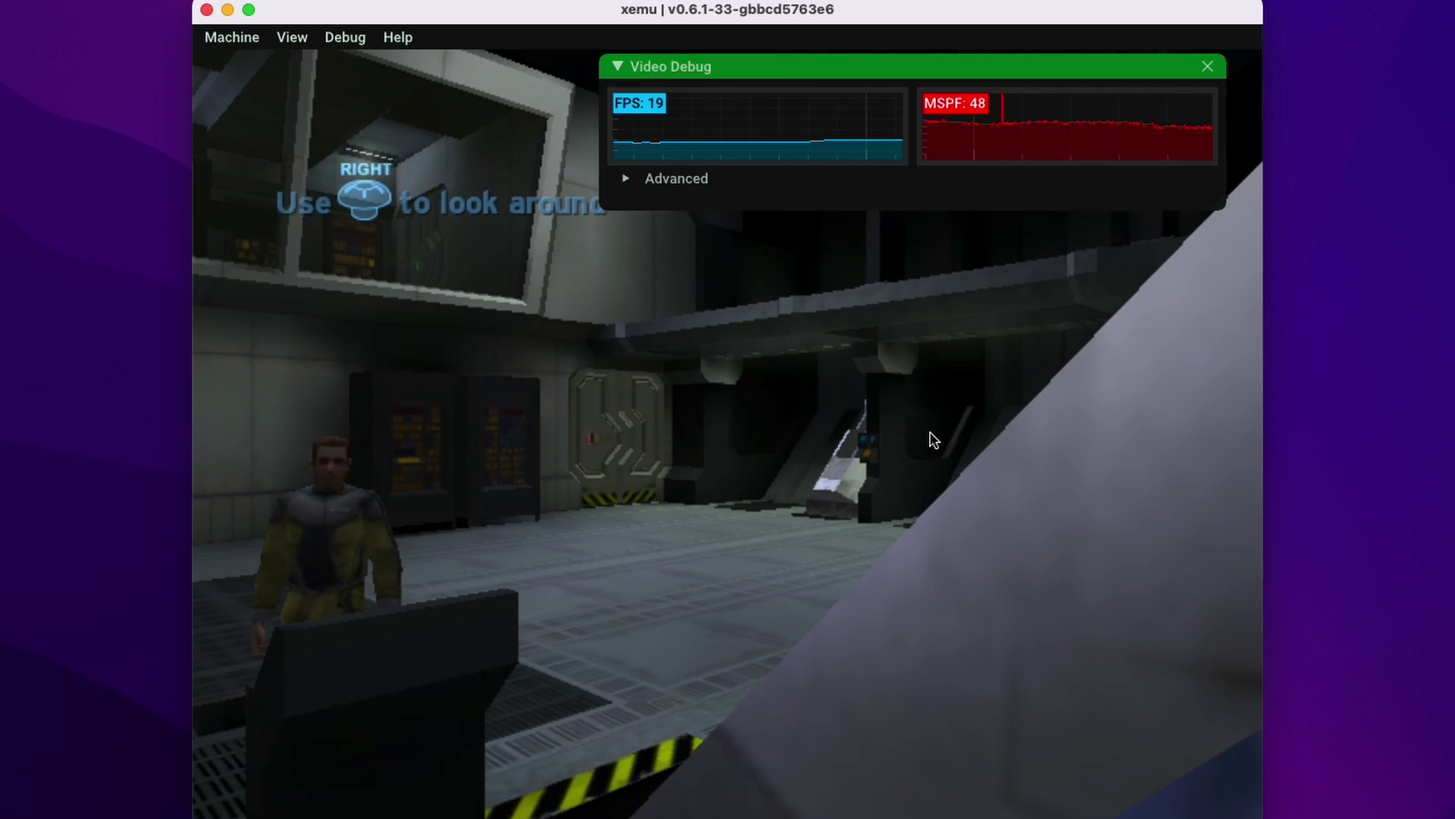
{"action": "left_click", "coordinate": [345, 38]}
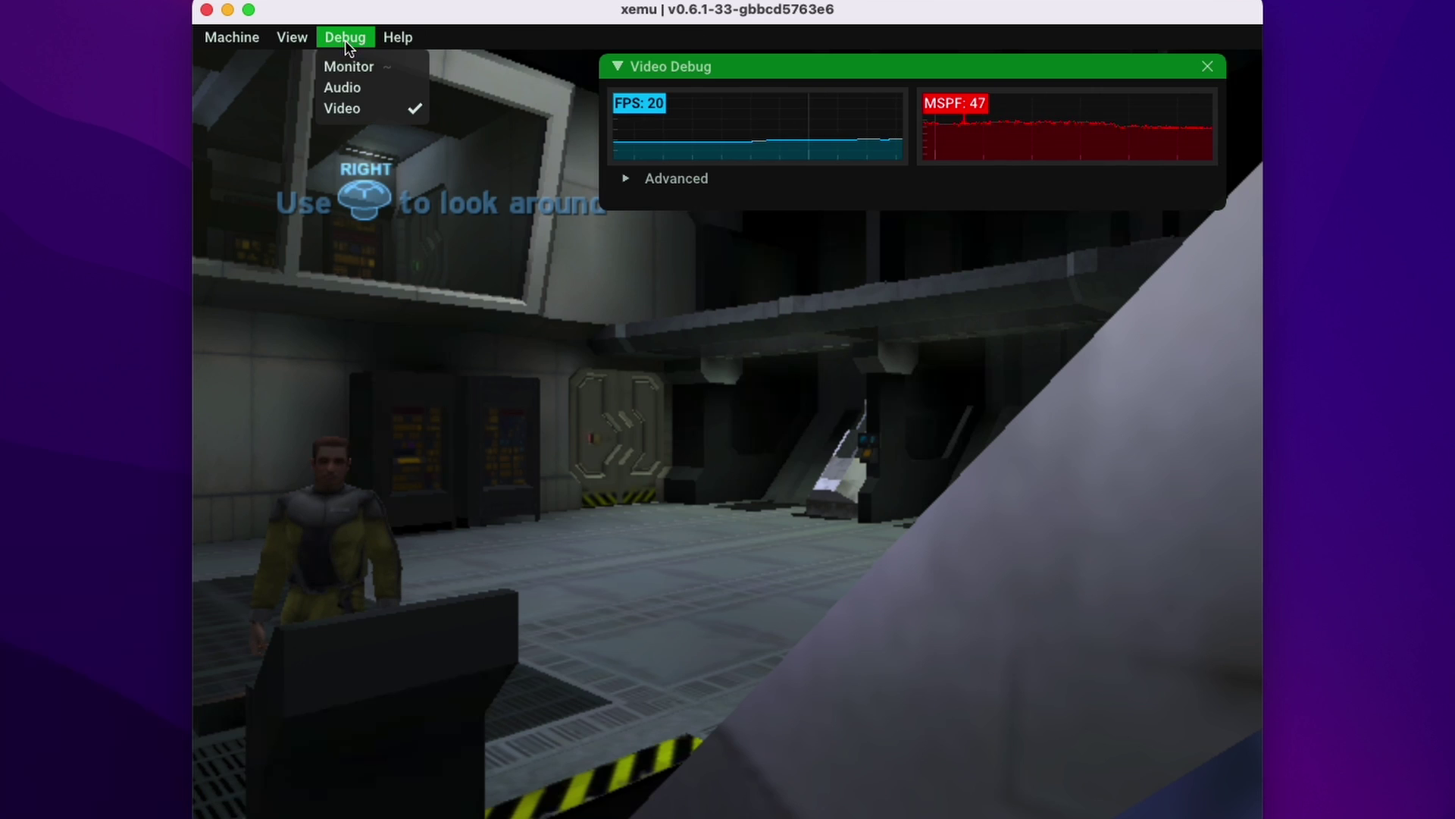
{"action": "left_click", "coordinate": [362, 68]}
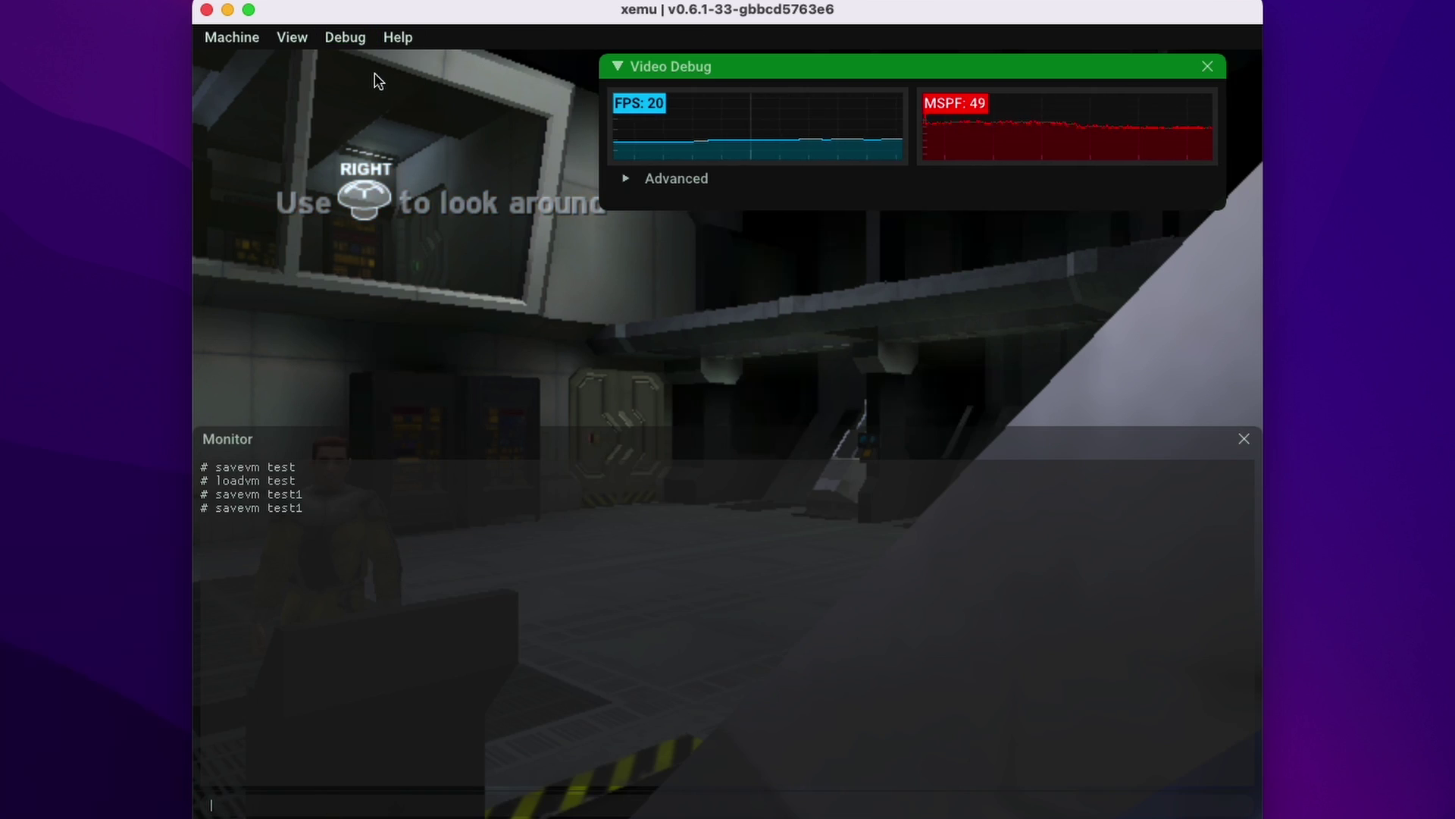
{"action": "type", "text": "loadvm test1"}
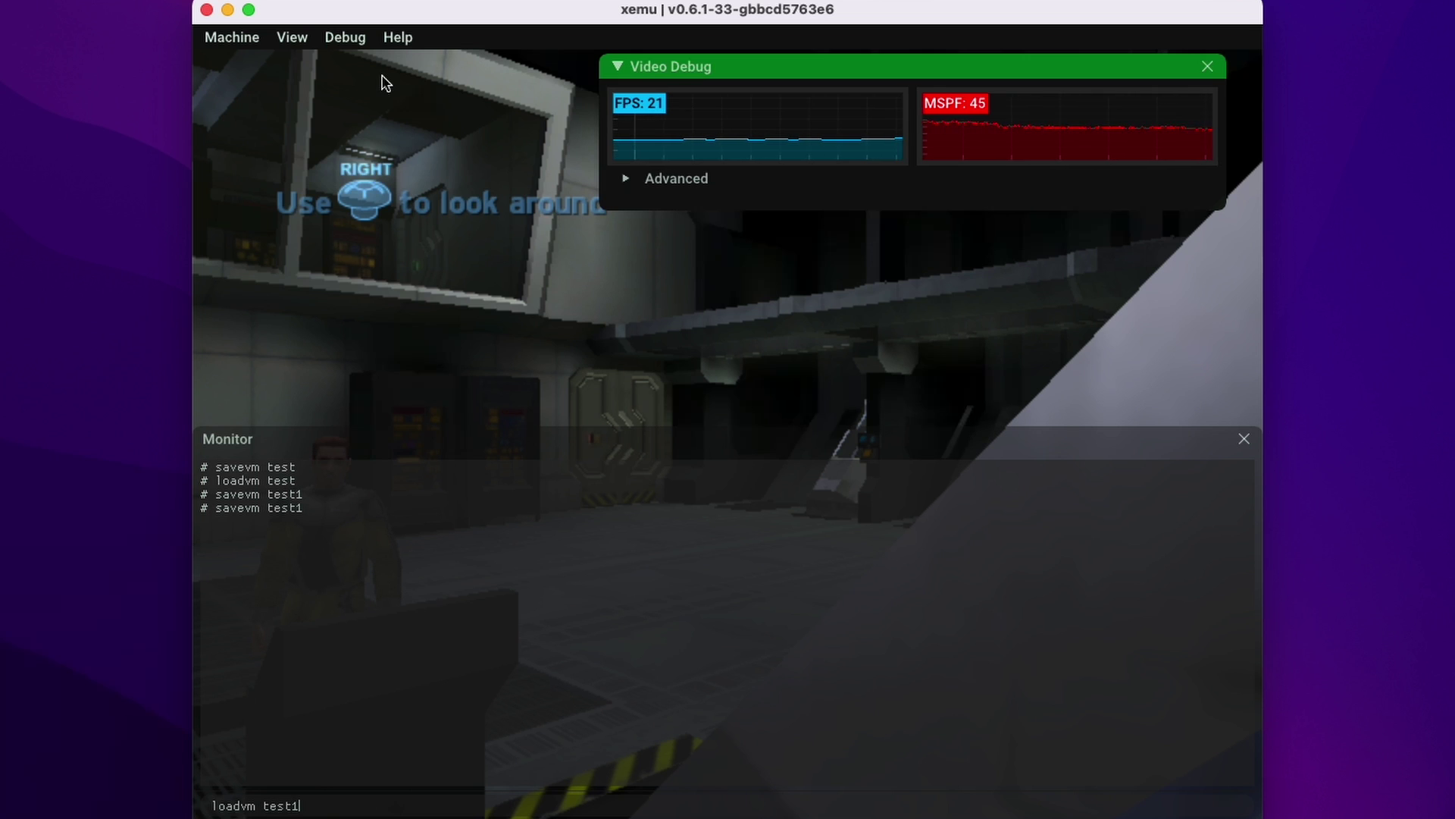
{"action": "key", "text": "Return"}
{"action": "key", "text": "grave"}
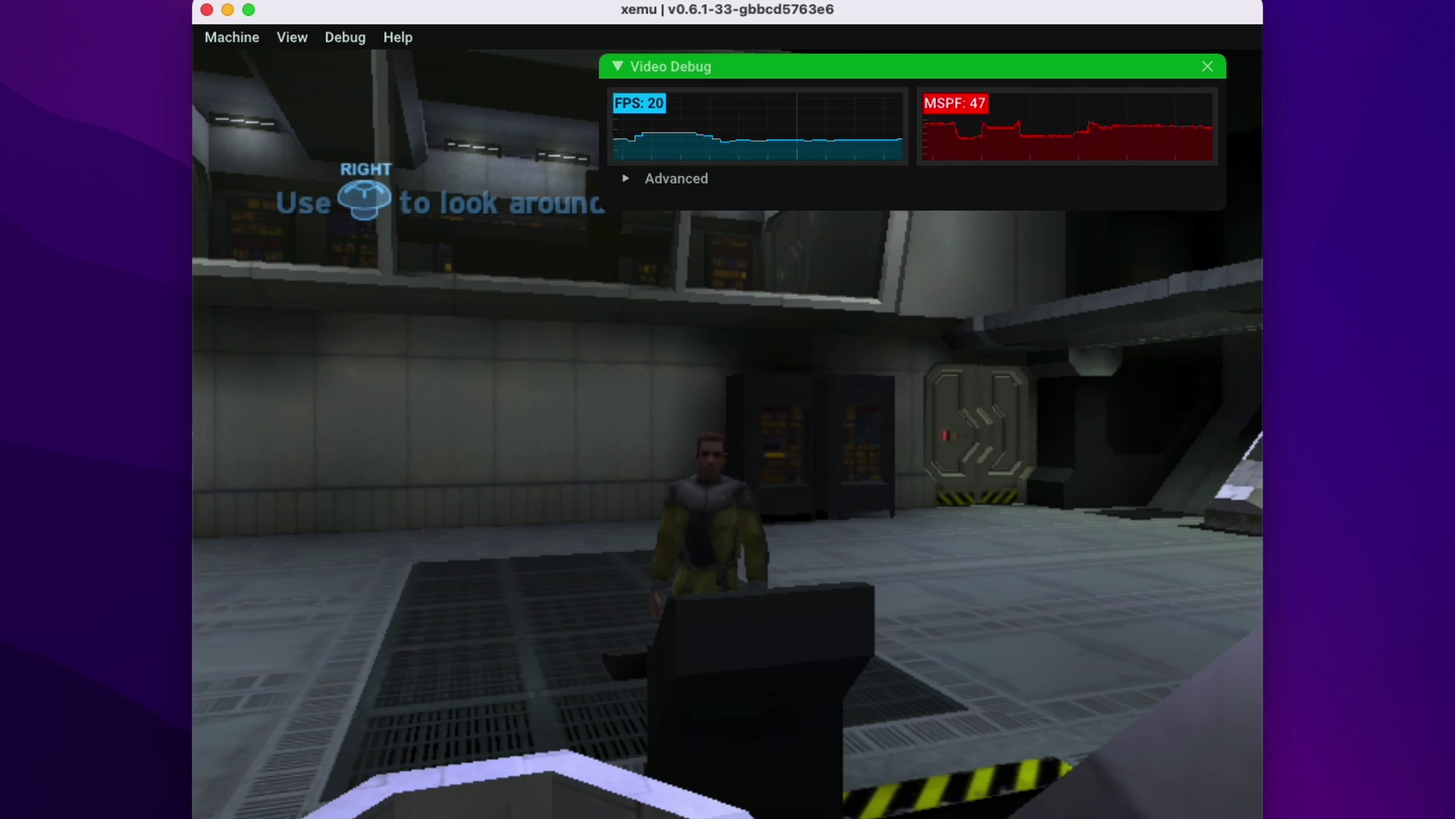